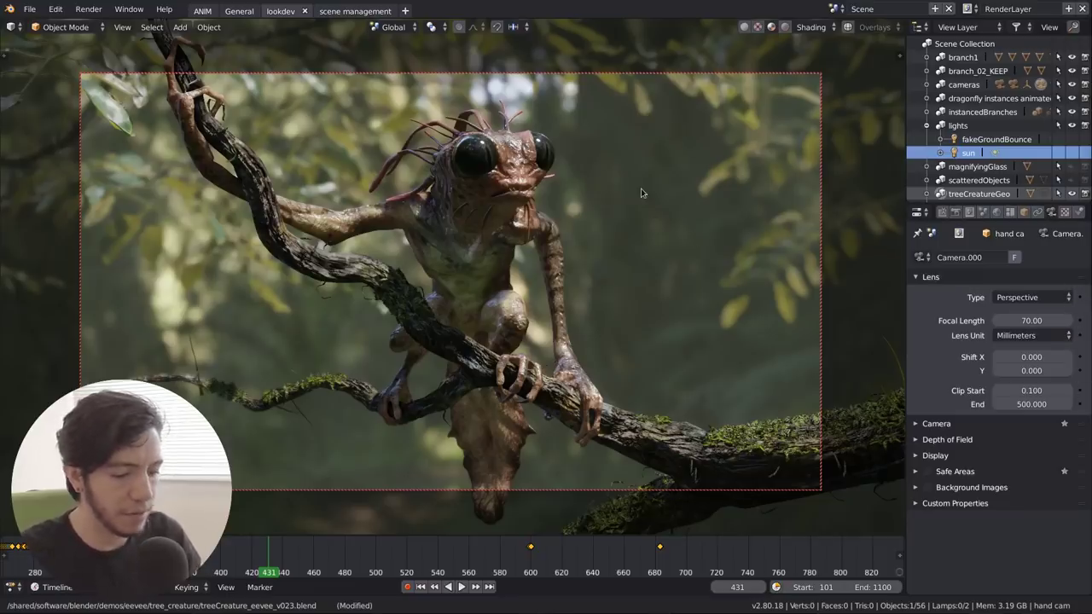
Apply the Flatty Light theme preset in User Preferences > Themes and close the preferences
{"action": "key", "text": "ctrl+alt+u"}
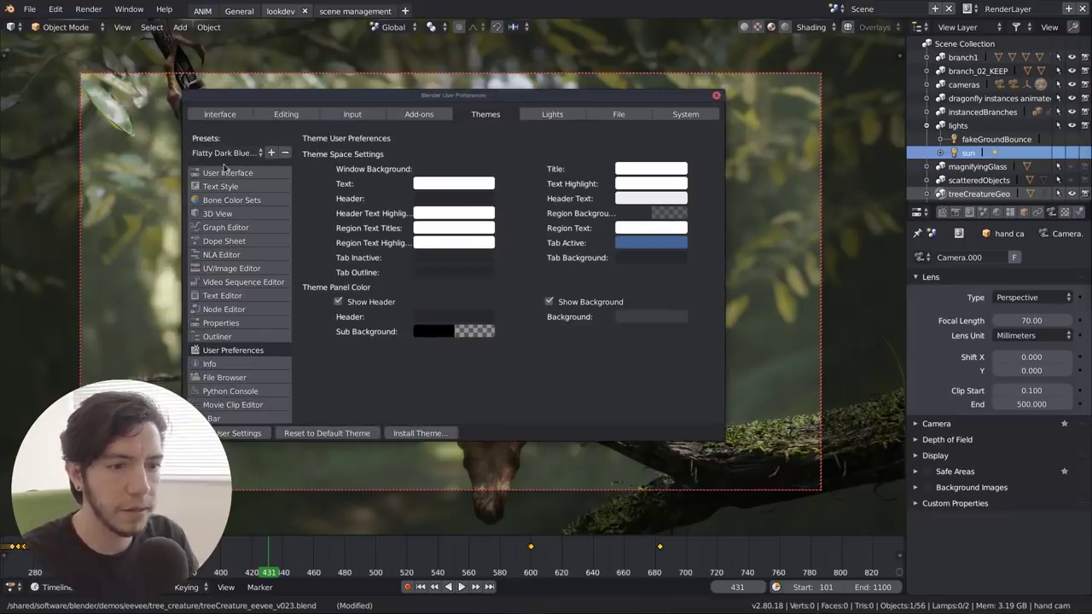
{"action": "left_click", "coordinate": [226, 152]}
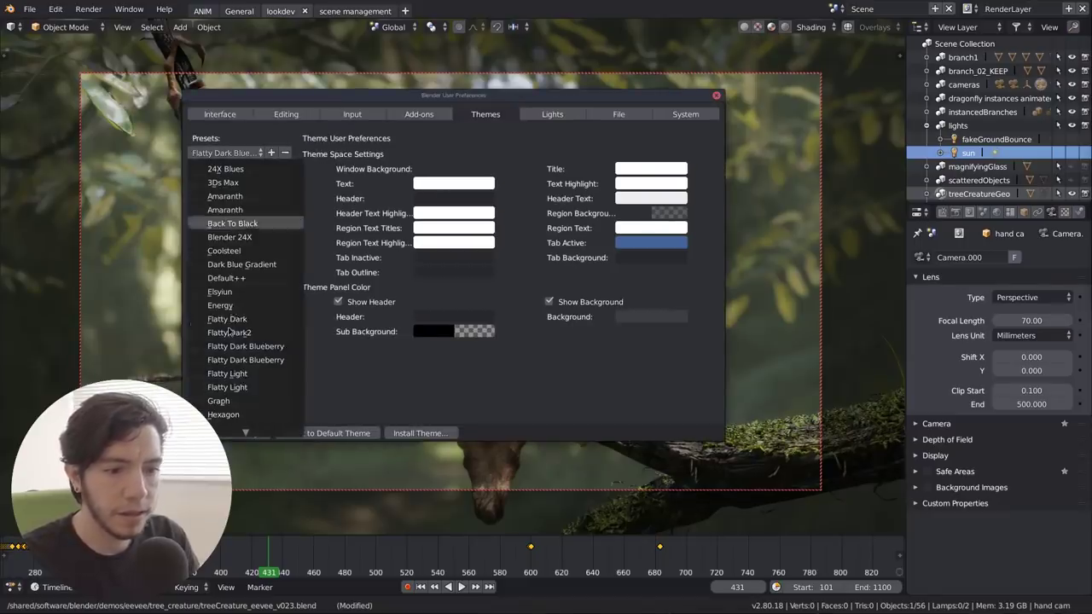
{"action": "left_click", "coordinate": [226, 384]}
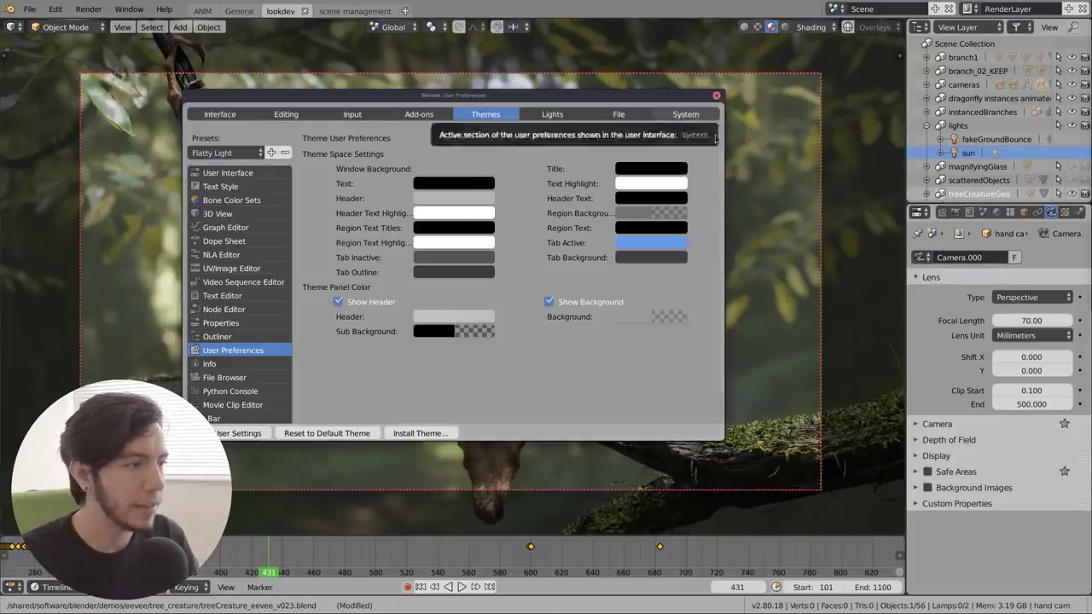
{"action": "left_click", "coordinate": [717, 96]}
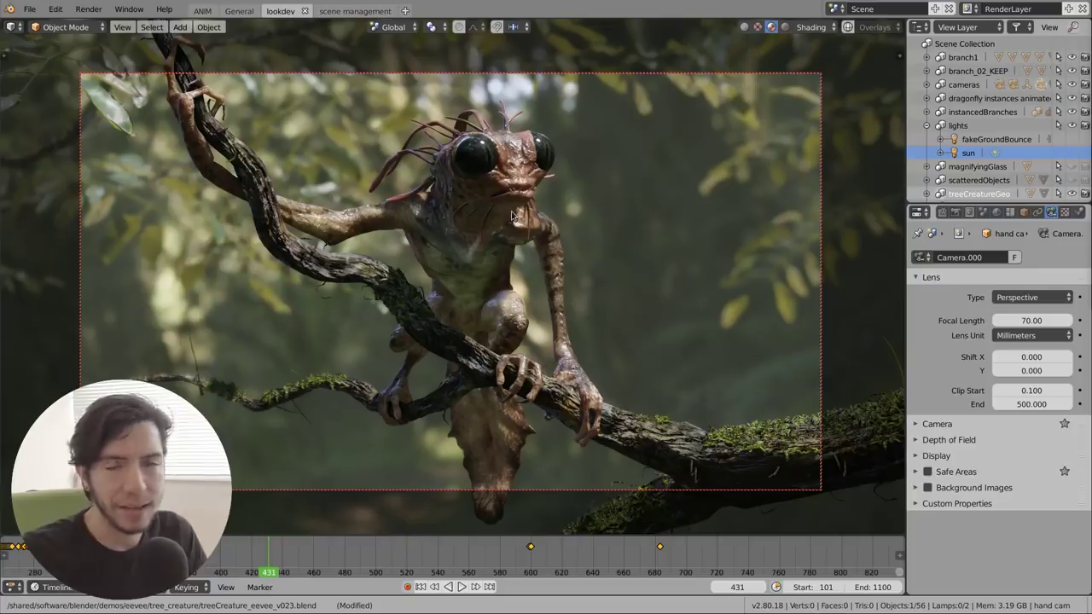
Keyframe the camera focal length at 70 mm on frame 431 and 80.07 mm on frame 436
{"action": "left_click", "coordinate": [1080, 321]}
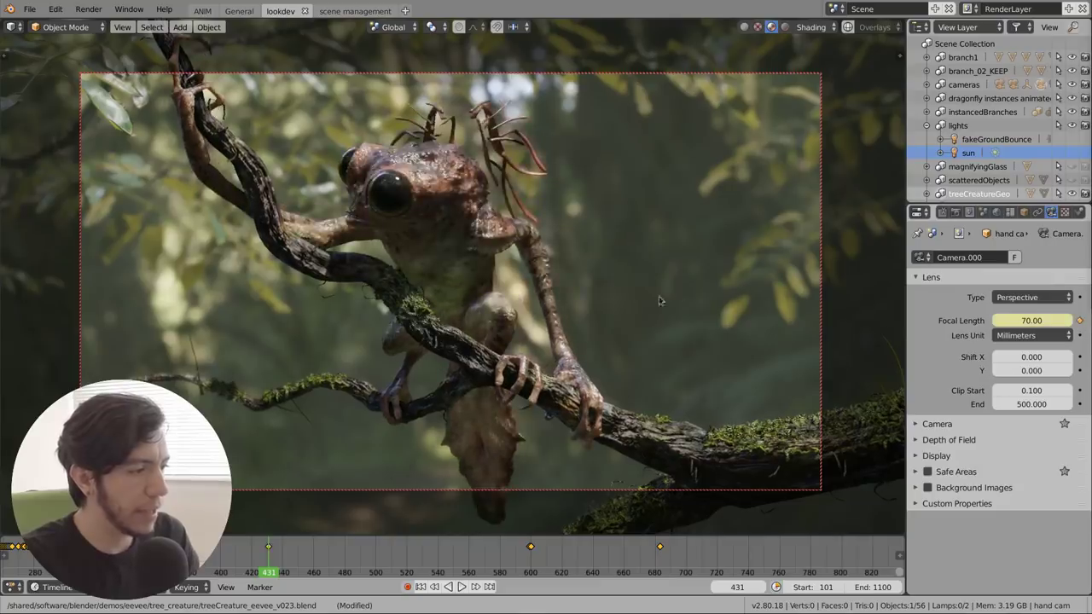
{"action": "left_click", "coordinate": [276, 551]}
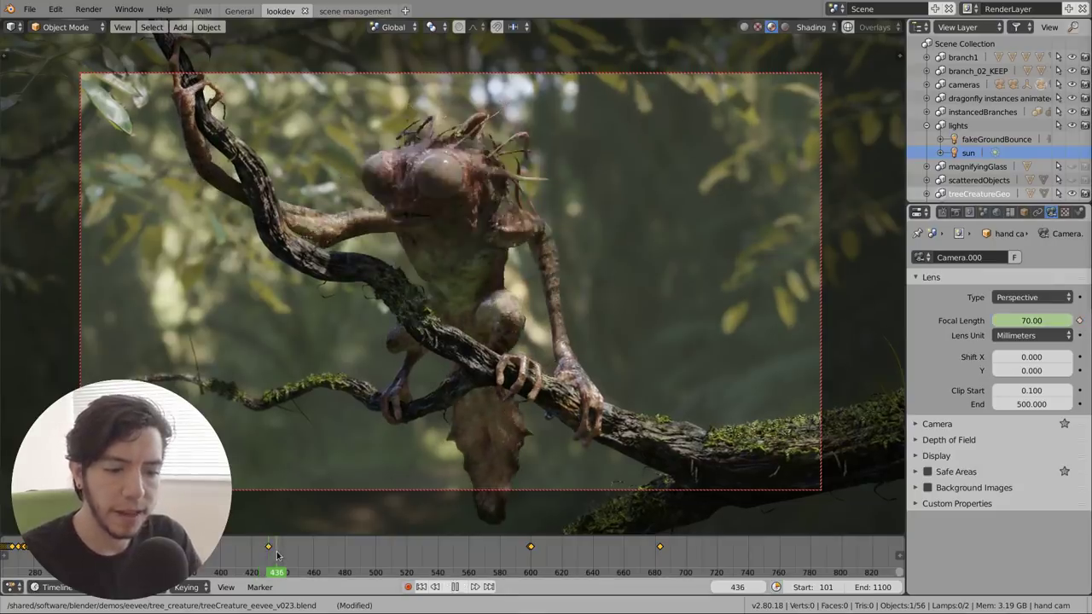
{"action": "left_click_drag", "start_coordinate": [1032, 321], "coordinate": [1067, 321]}
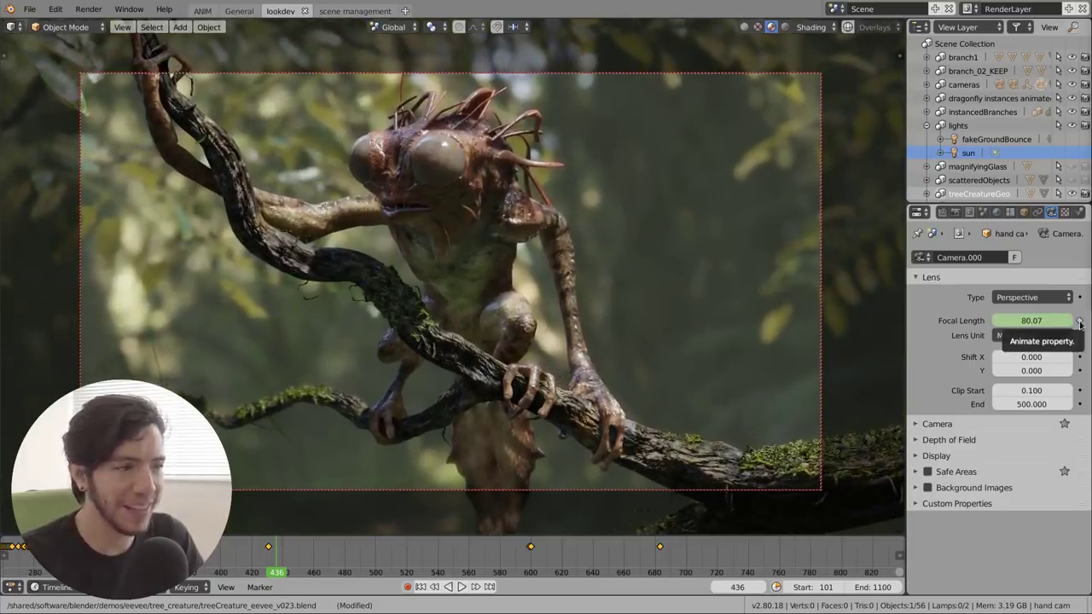
{"action": "left_click", "coordinate": [1079, 321]}
Play back the zoom animation from frame 431, then stop playback
{"action": "key", "text": "space"}
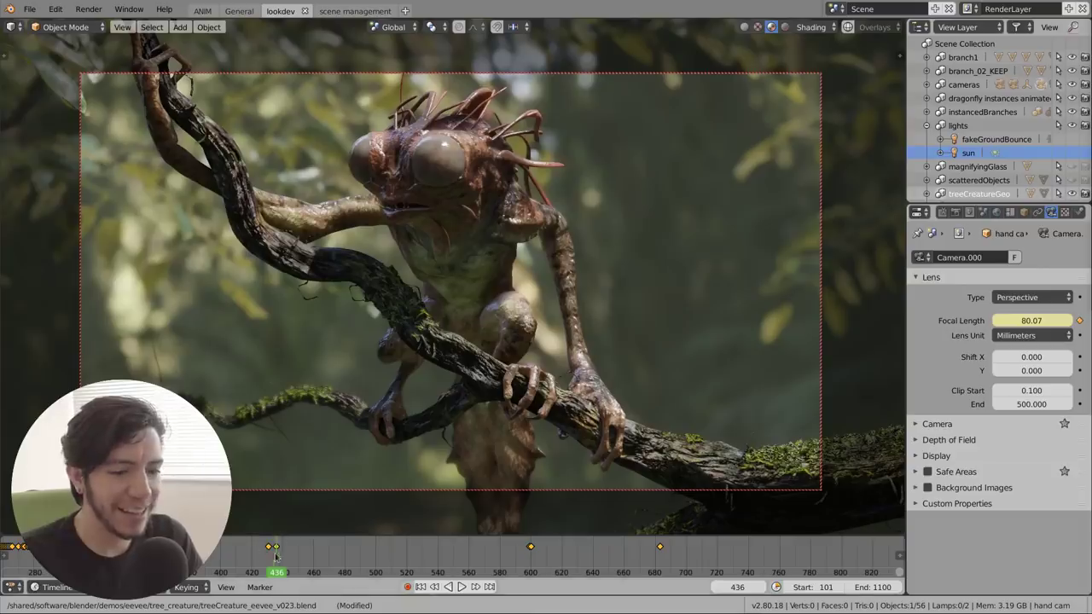
{"action": "left_click", "coordinate": [272, 559]}
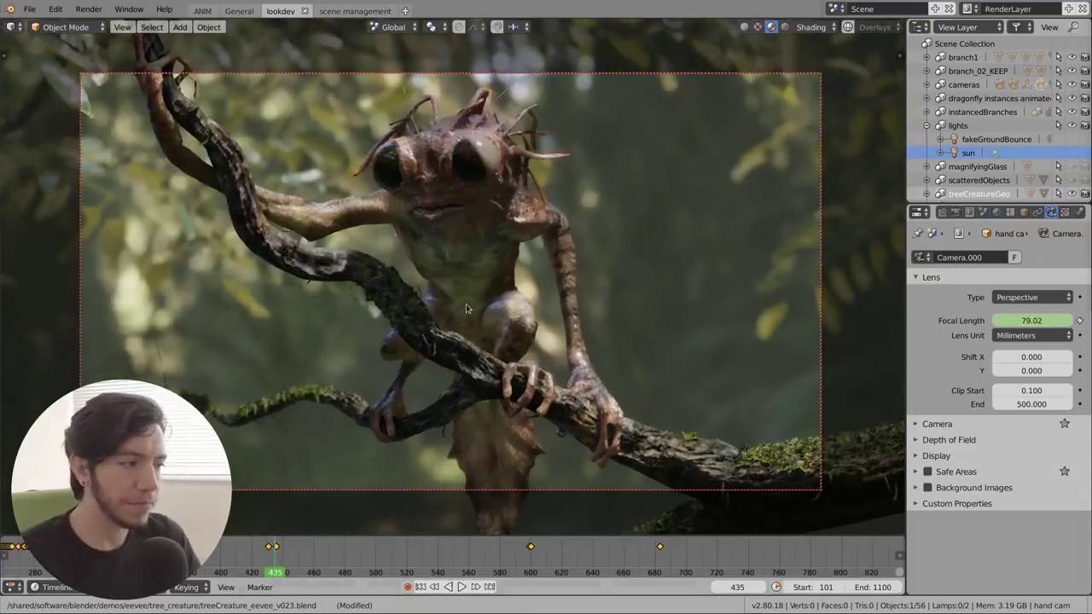
{"action": "key", "text": "space"}
Switch the viewport to solid shading and play the animation, stopping at frame 438
{"action": "left_click", "coordinate": [744, 26]}
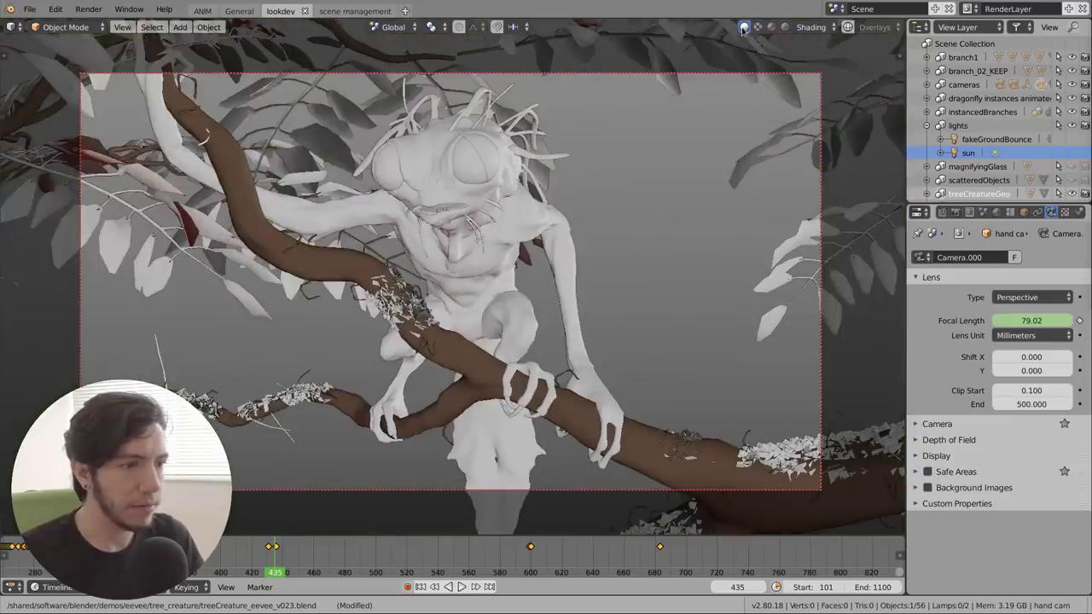
{"action": "key", "text": "space"}
{"action": "left_click", "coordinate": [270, 559]}
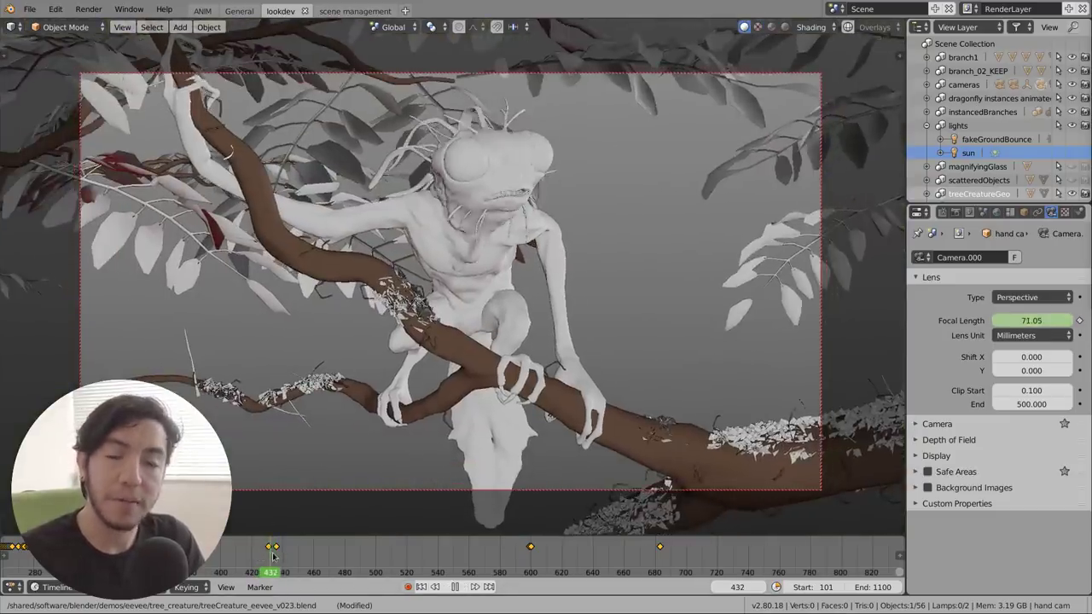
{"action": "key", "text": "space"}
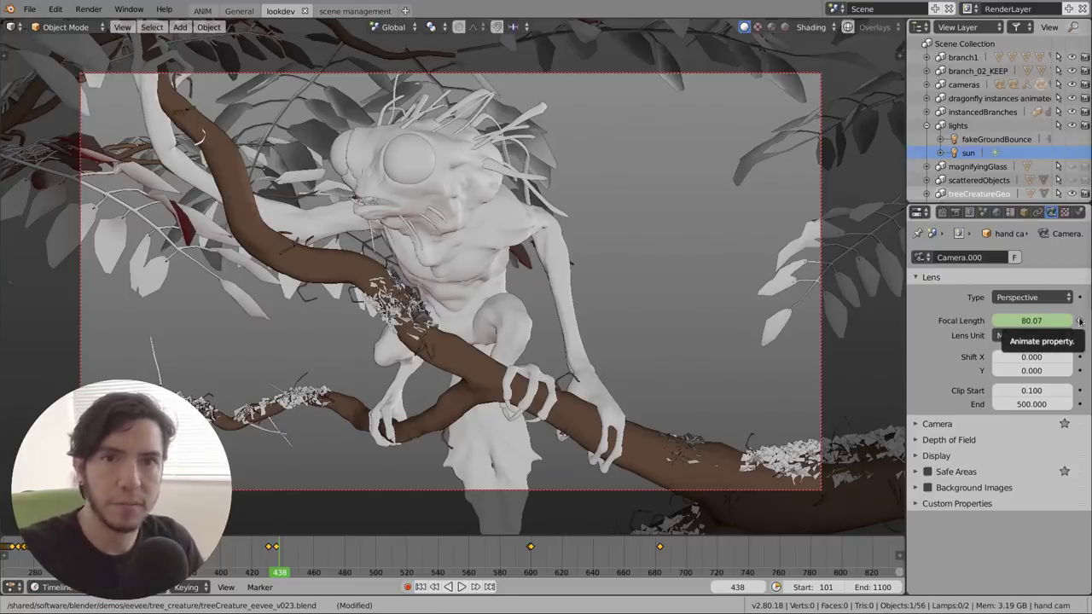
With auto keying enabled, set the focal length to 86.77 mm on frame 442
{"action": "left_click", "coordinate": [956, 212]}
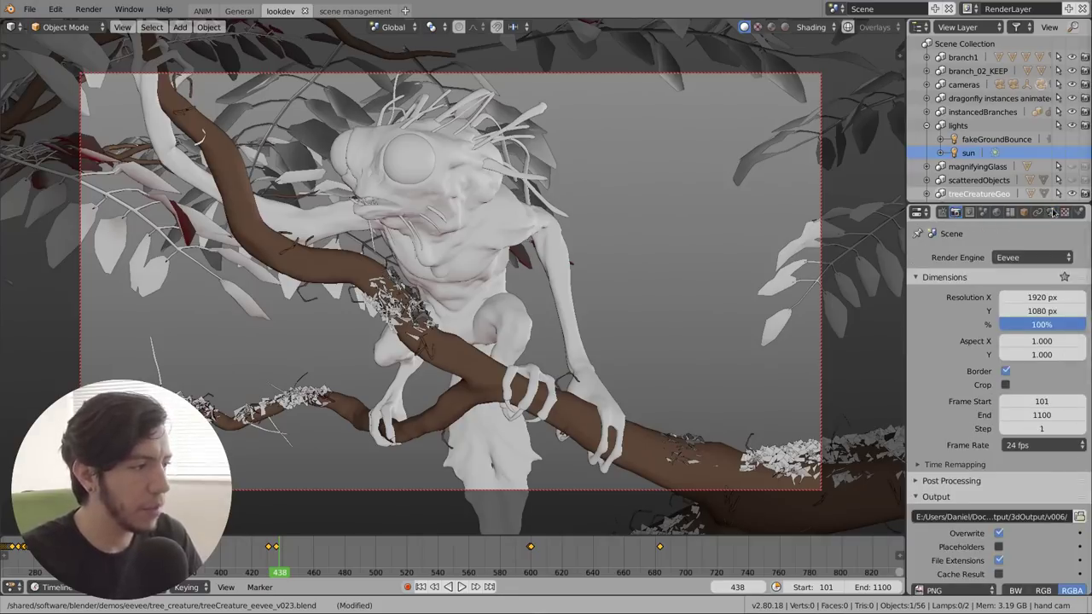
{"action": "left_click", "coordinate": [1051, 212]}
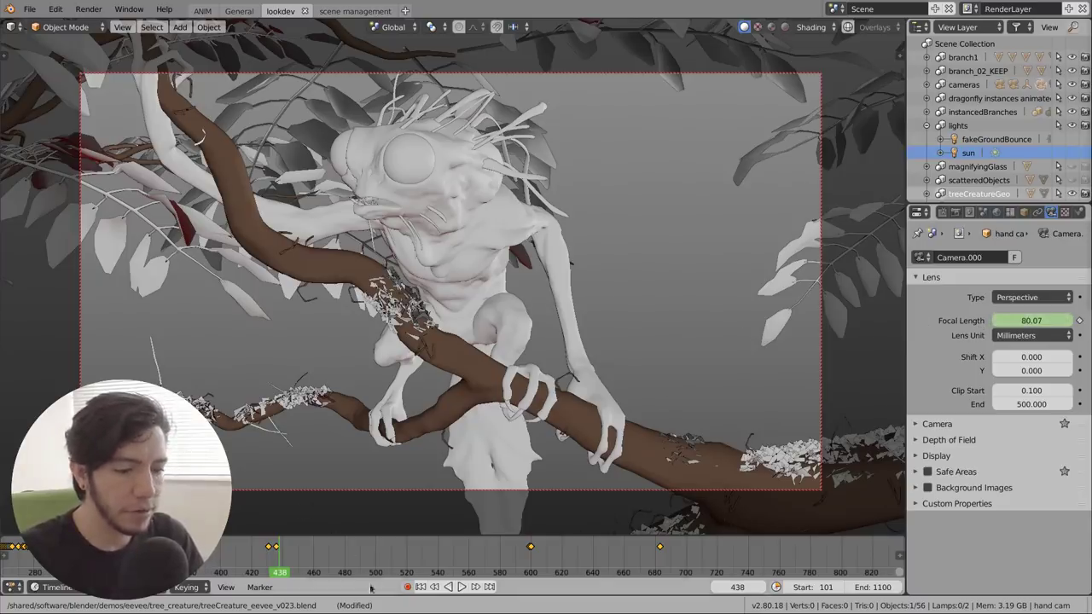
{"action": "left_click", "coordinate": [407, 587]}
{"action": "key", "text": "Right"}
{"action": "key", "text": "Right"}
{"action": "key", "text": "Right"}
{"action": "key", "text": "Right"}
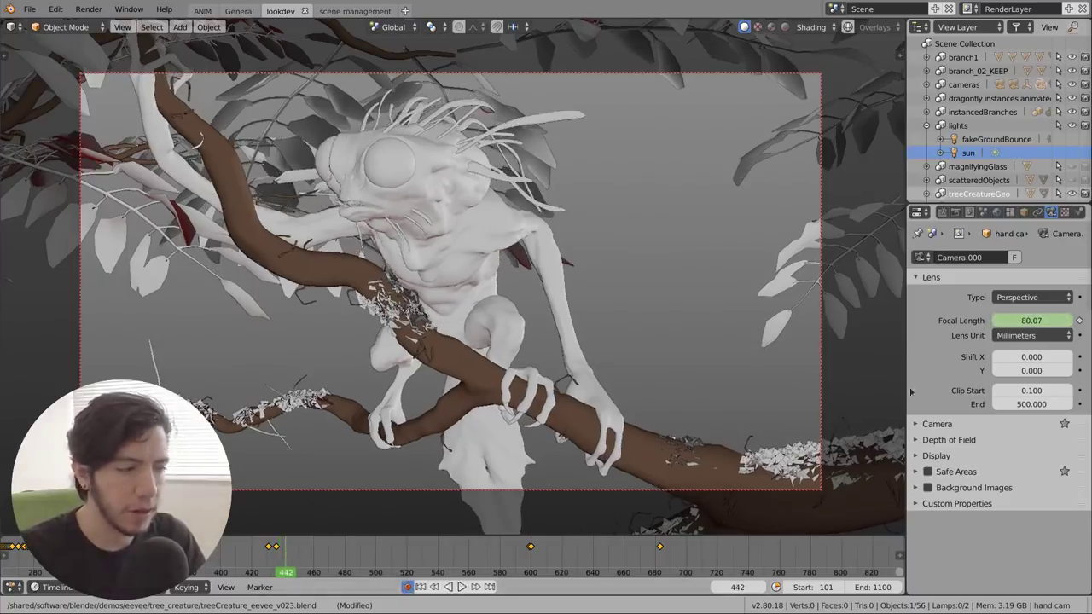
{"action": "left_click_drag", "start_coordinate": [1032, 320], "coordinate": [1034, 322]}
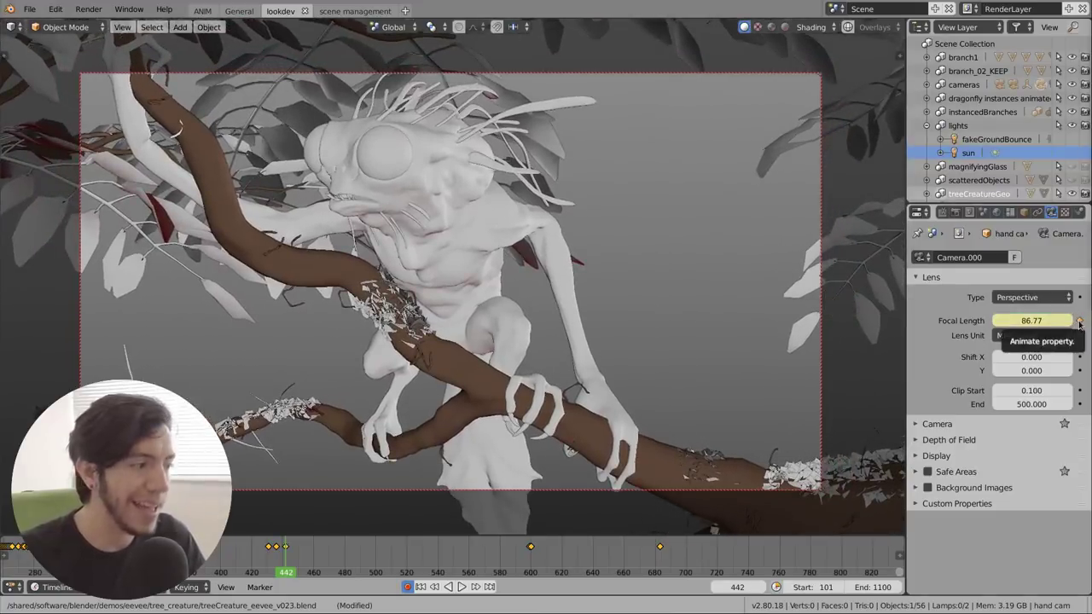
Delete the frame 442 focal length keyframe and add trial keys to camera Type and Lens Unit
{"action": "right_click", "coordinate": [1034, 320]}
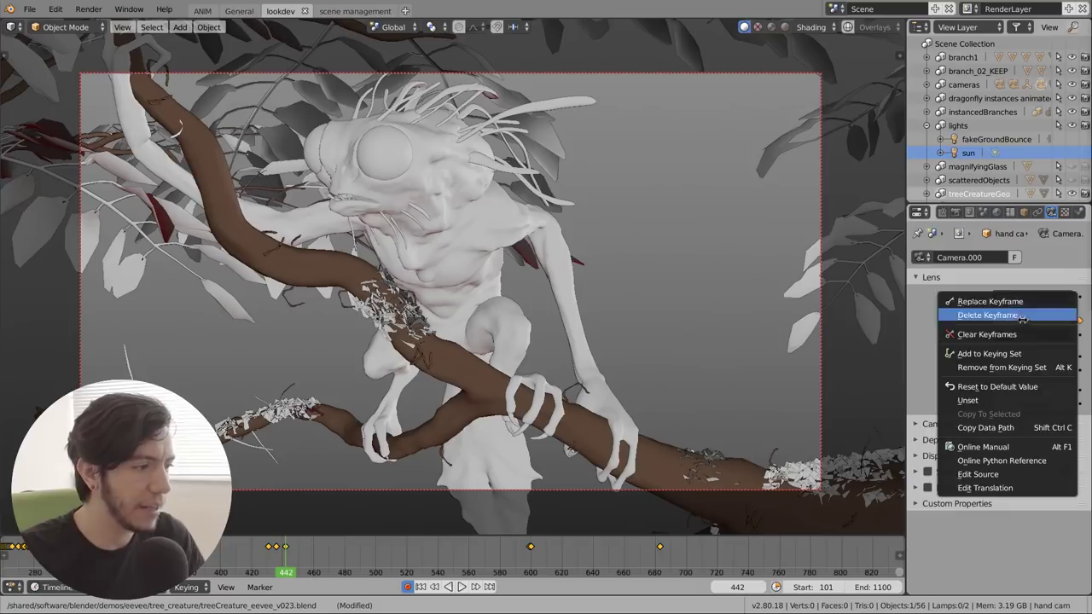
{"action": "left_click", "coordinate": [1022, 316]}
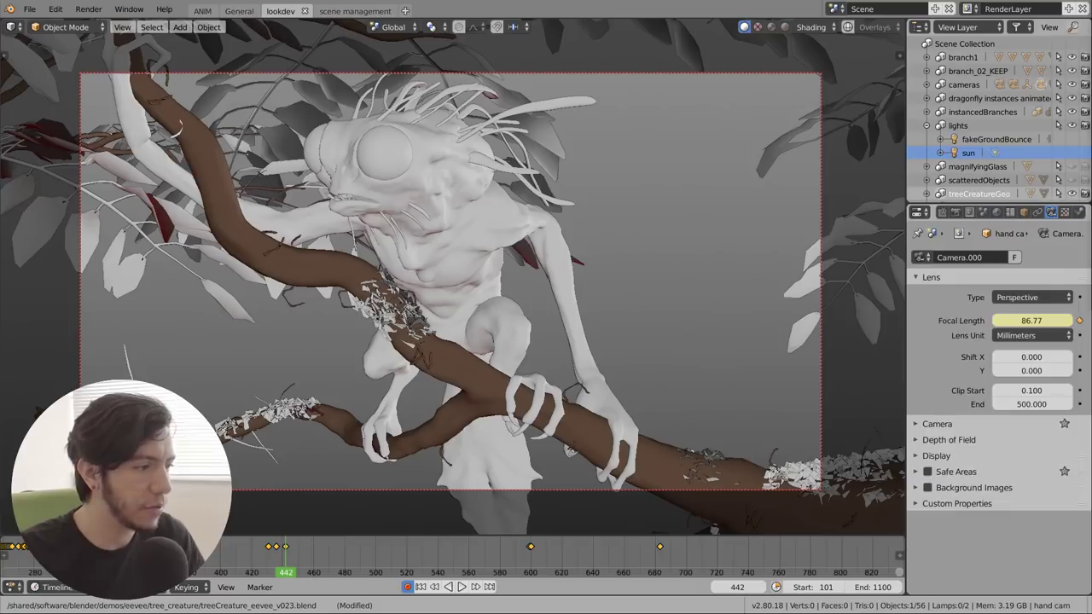
{"action": "left_click", "coordinate": [1079, 297]}
{"action": "left_click", "coordinate": [1079, 336]}
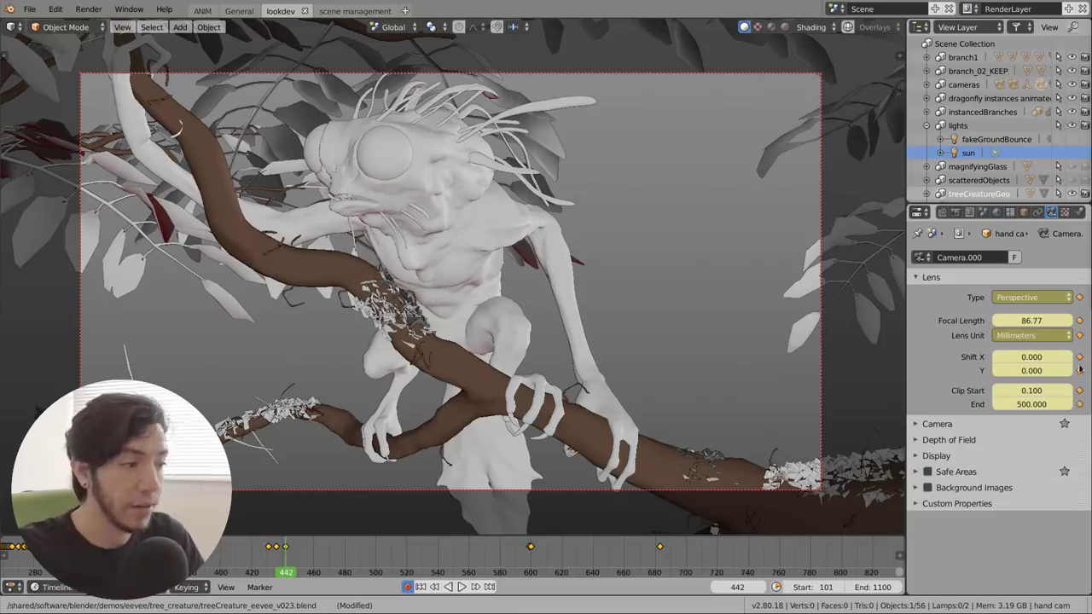
Clear the trial keyframes from Clip End, Clip Start, Shift Y, Shift X, Lens Unit and Type
{"action": "left_click", "coordinate": [1080, 405]}
{"action": "left_click", "coordinate": [1080, 390]}
{"action": "left_click", "coordinate": [1079, 357]}
{"action": "left_click", "coordinate": [1079, 335]}
{"action": "left_click", "coordinate": [1079, 320]}
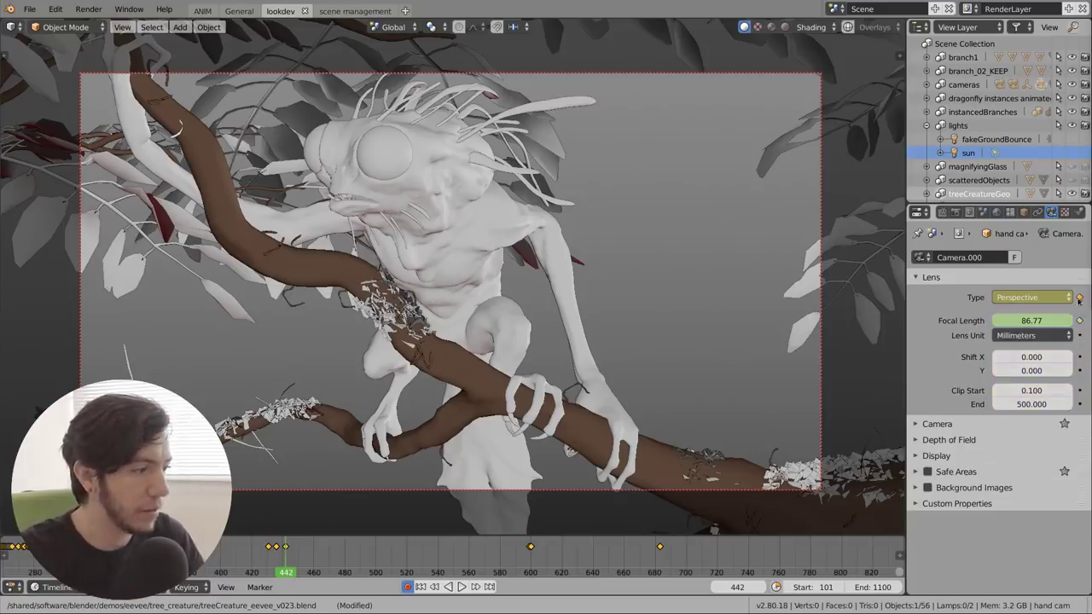
{"action": "left_click", "coordinate": [1079, 297]}
{"action": "left_click", "coordinate": [1080, 320]}
{"action": "left_click", "coordinate": [1080, 320]}
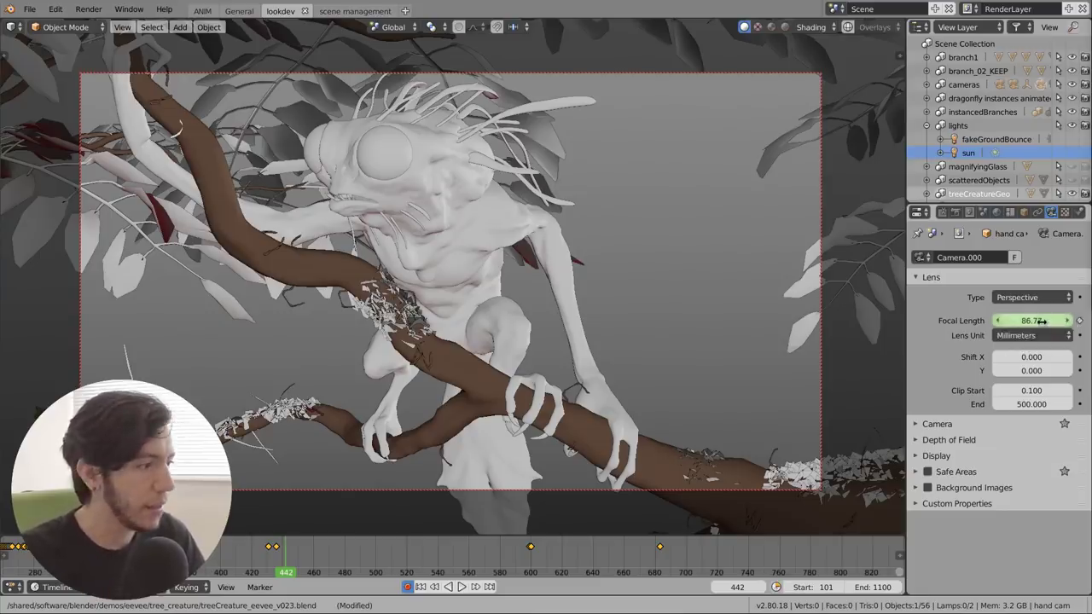
Add a driver to the camera Type setting with Ctrl+D
{"action": "right_click", "coordinate": [1043, 321]}
{"action": "key", "text": "Escape"}
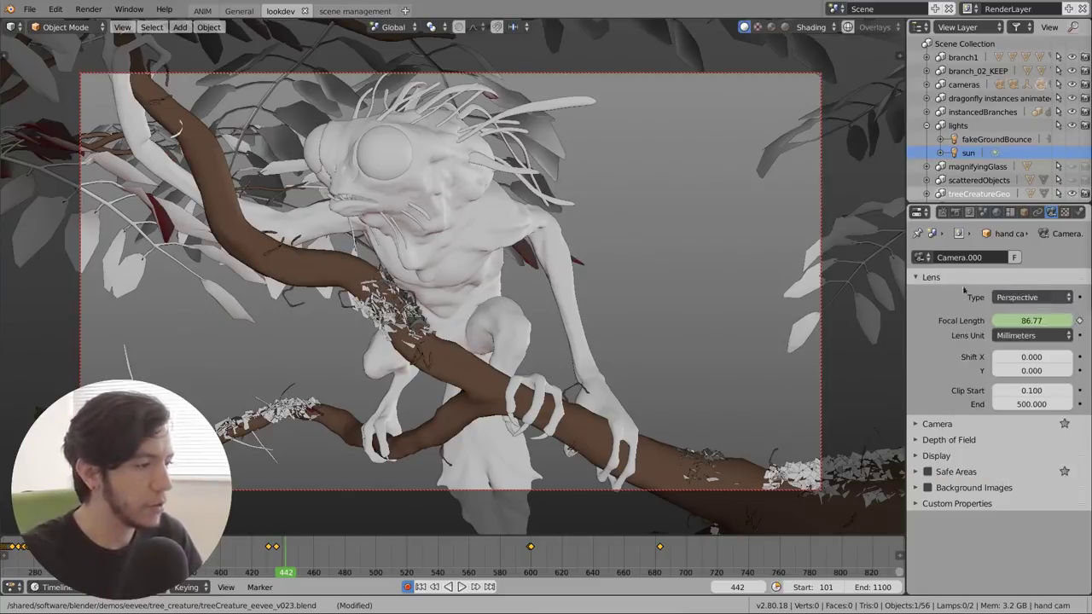
{"action": "key", "text": "ctrl+d"}
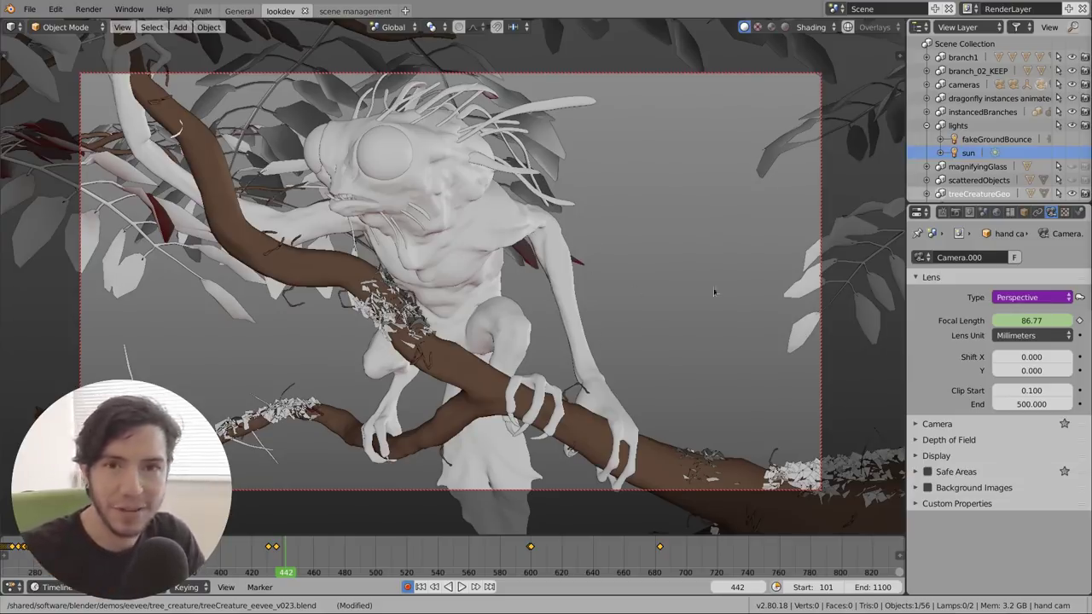
Keyframe the camera's Lens Unit and Shift Y values
{"action": "right_click", "coordinate": [1023, 337]}
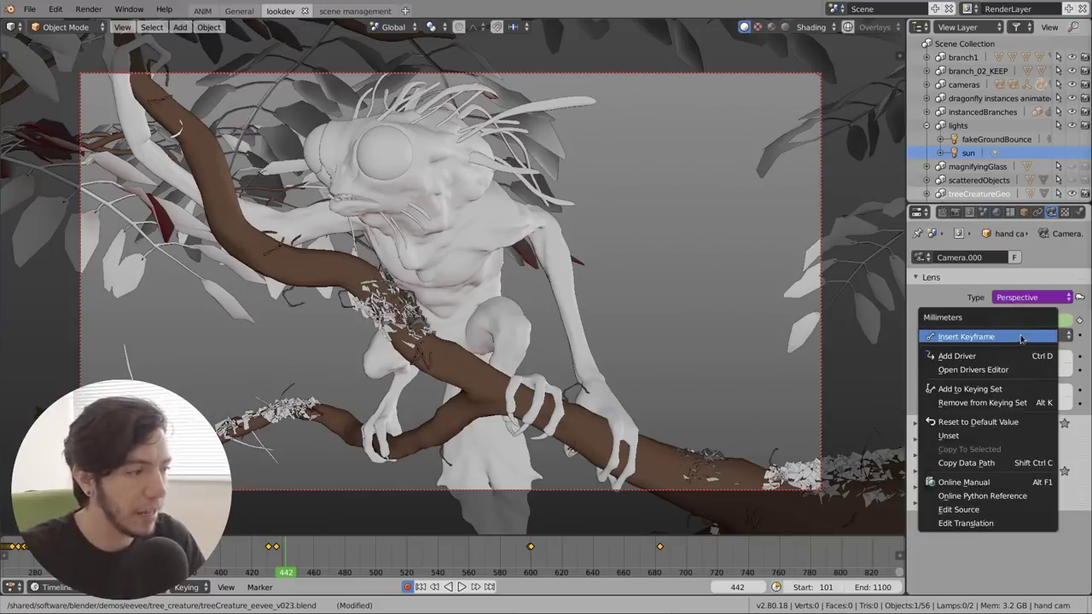
{"action": "left_click", "coordinate": [977, 338]}
{"action": "key", "text": "i"}
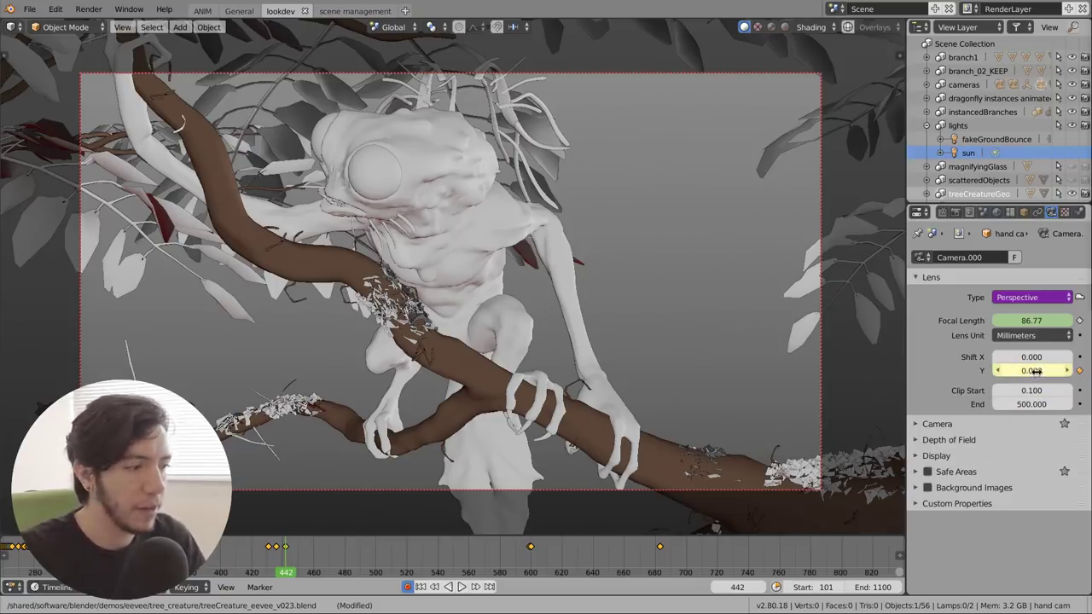
Try keying Resolution X in the output settings, then select the creature's Body mesh
{"action": "left_click", "coordinate": [956, 213]}
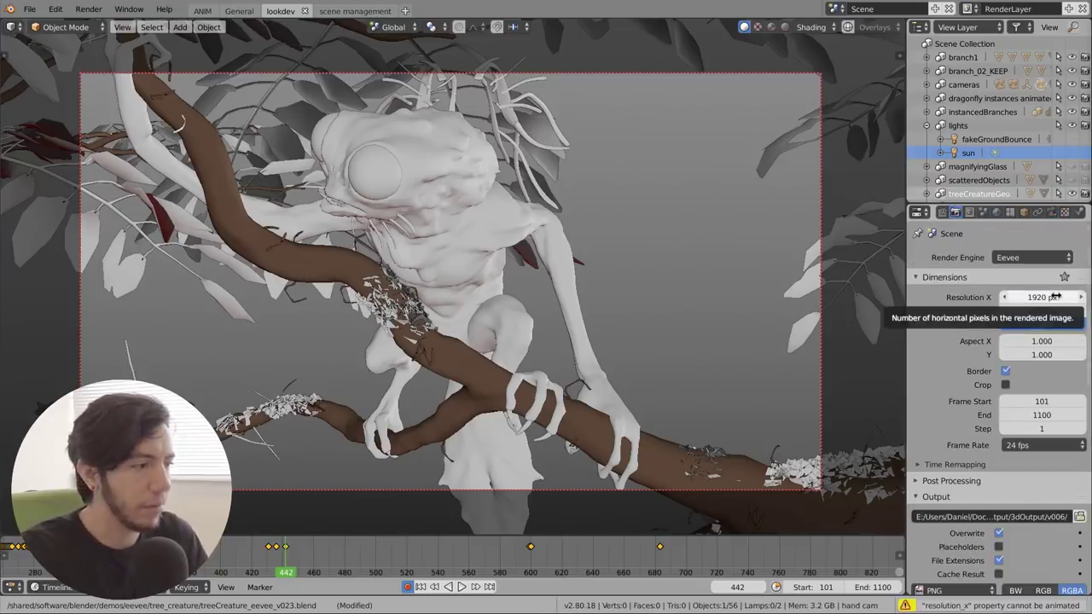
{"action": "key", "text": "i"}
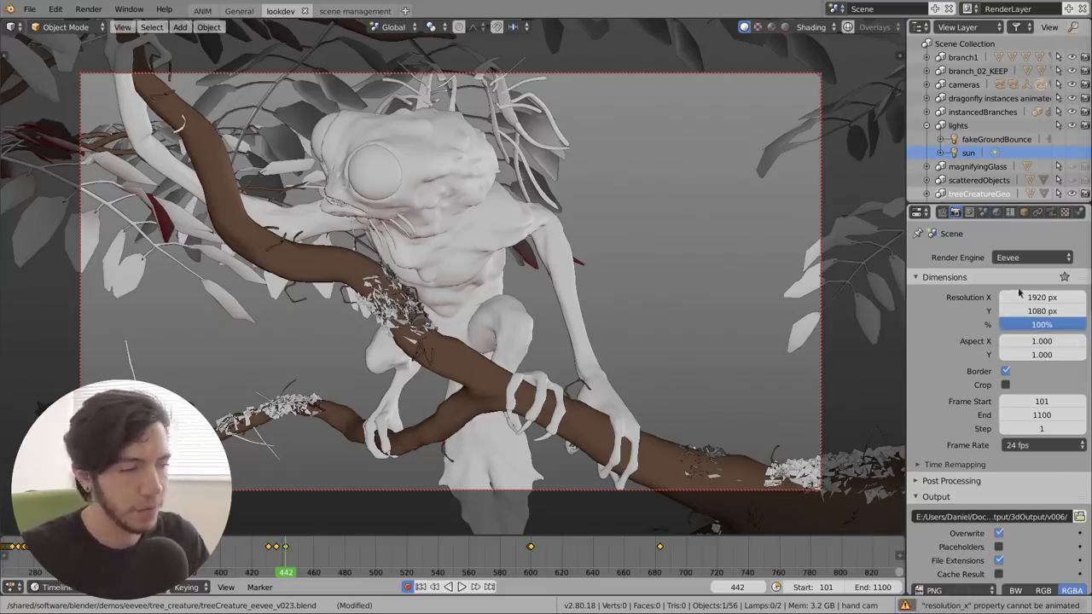
{"action": "left_click", "coordinate": [1051, 212]}
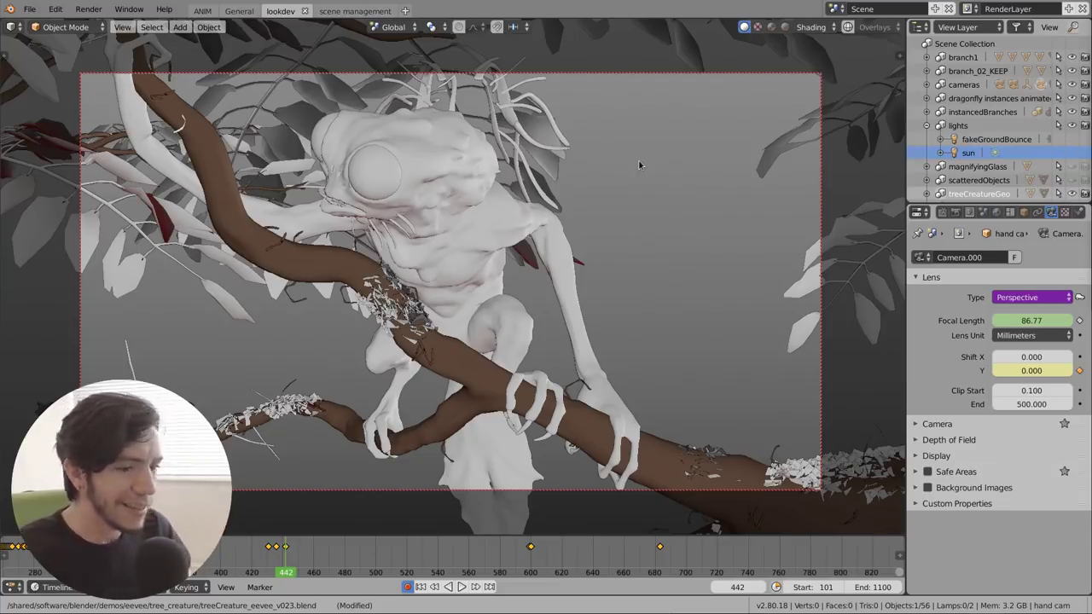
{"action": "left_click", "coordinate": [429, 188]}
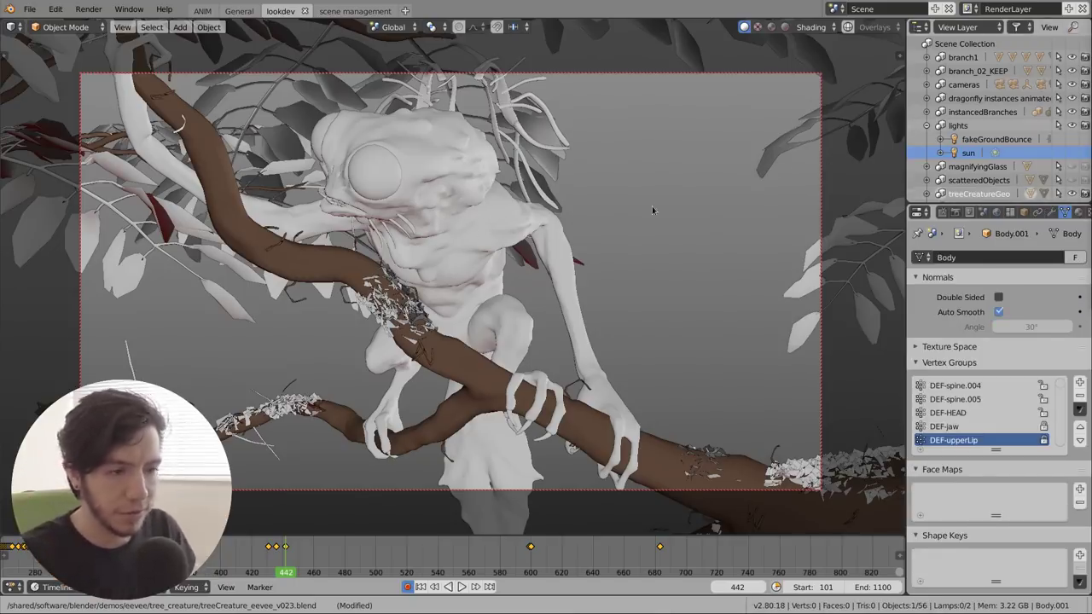
Add a radius-1 cube to the creature scene through Shift+A > Mesh > Cube
{"action": "key", "text": "shift+a"}
{"action": "mouse_move", "coordinate": [652, 210]}
{"action": "left_click", "coordinate": [744, 222]}
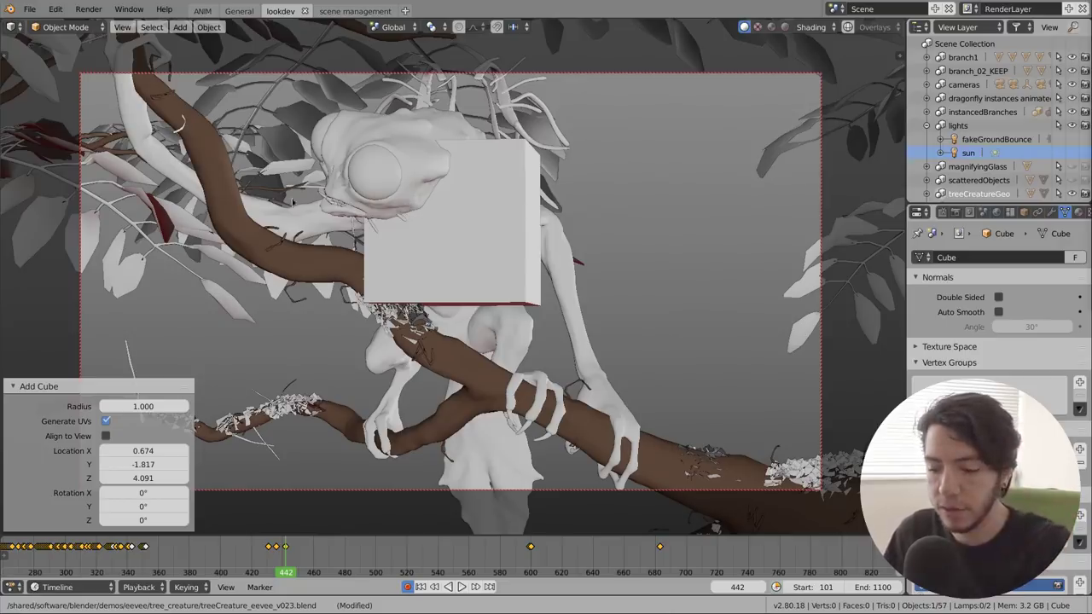
{"action": "key", "text": "t"}
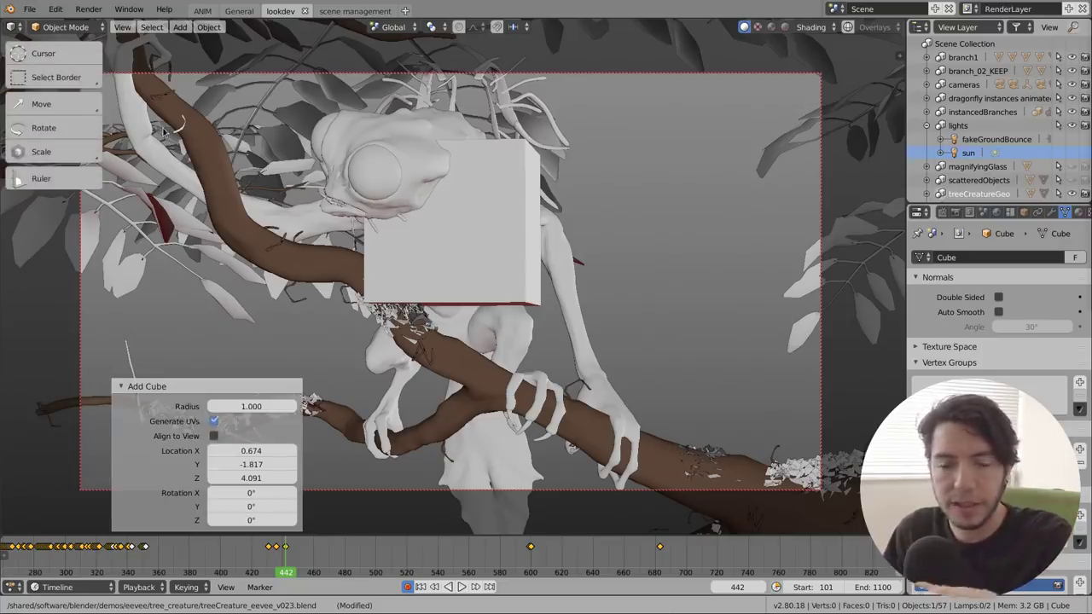
{"action": "key", "text": "t"}
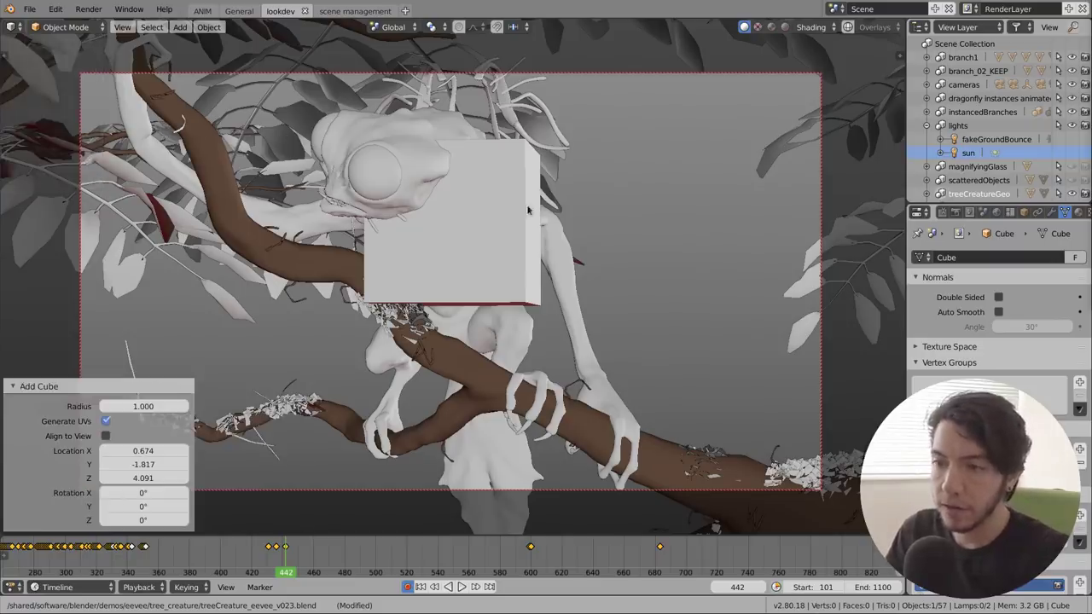
{"action": "key", "text": "F9"}
{"action": "left_click_drag", "start_coordinate": [673, 229], "coordinate": [640, 111]}
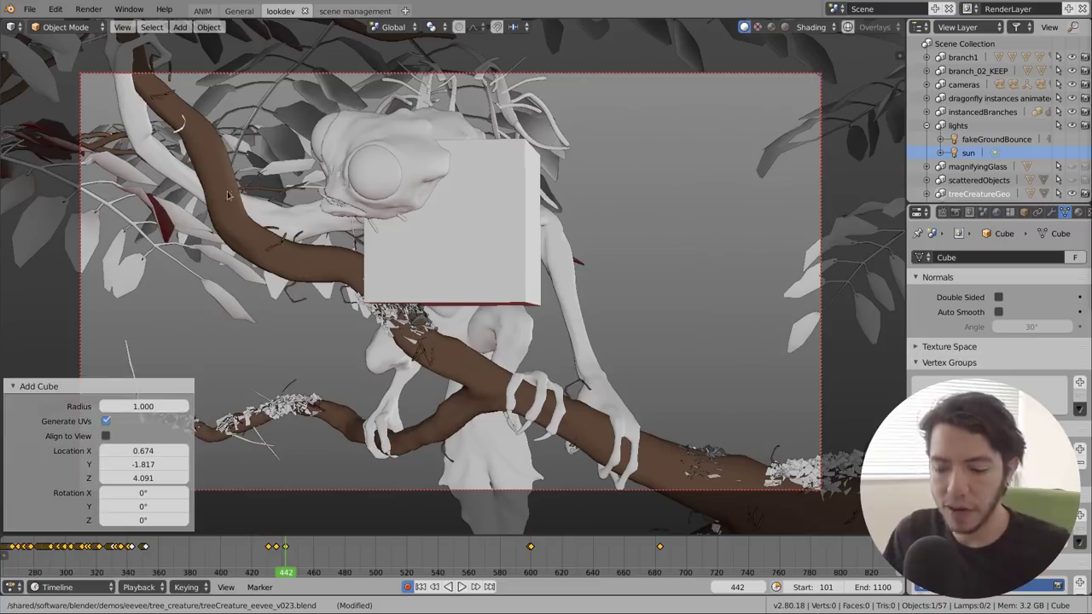
{"action": "key", "text": "t"}
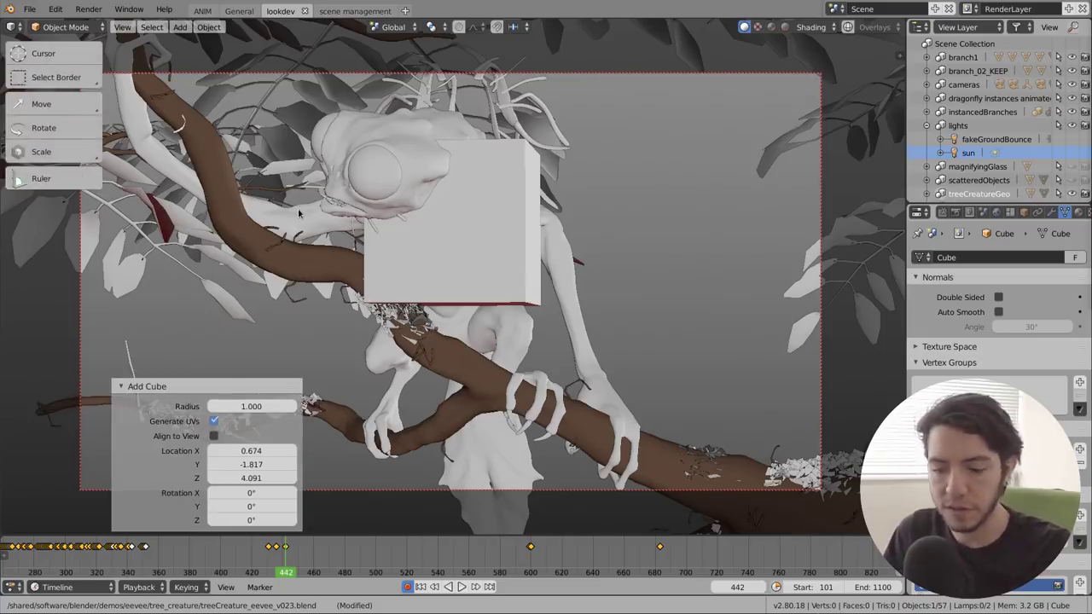
{"action": "key", "text": "t"}
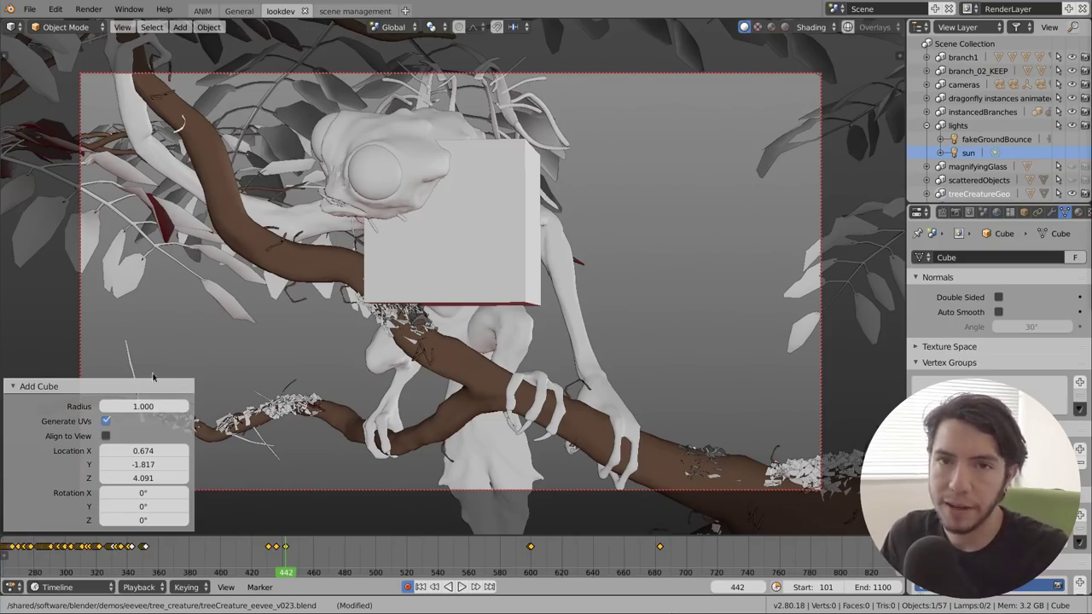
Collapse the Add Cube panel and delete the test cube
{"action": "left_click", "coordinate": [90, 392]}
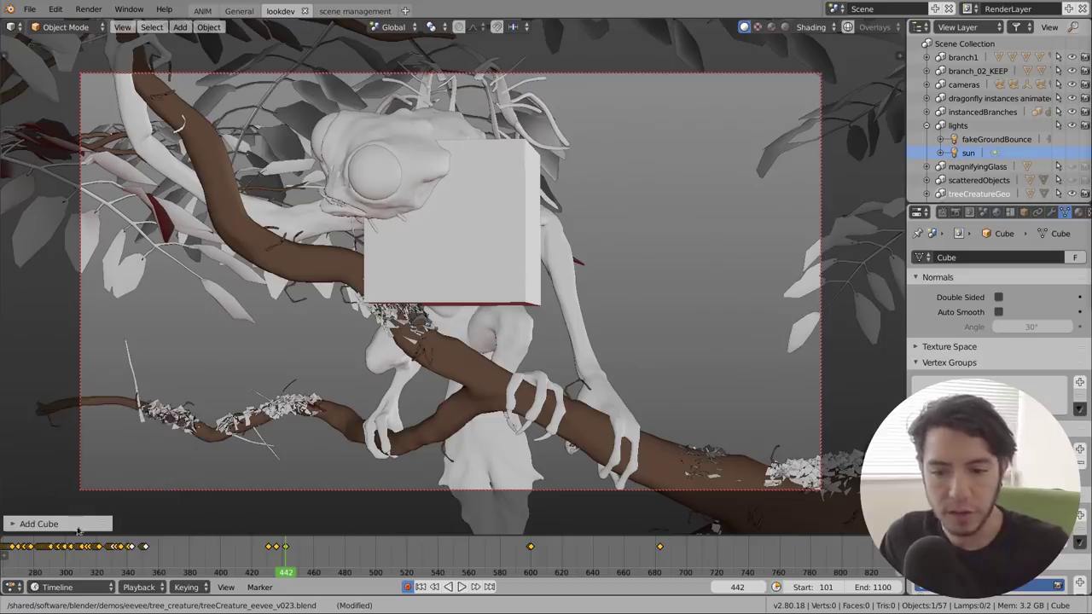
{"action": "key", "text": "x"}
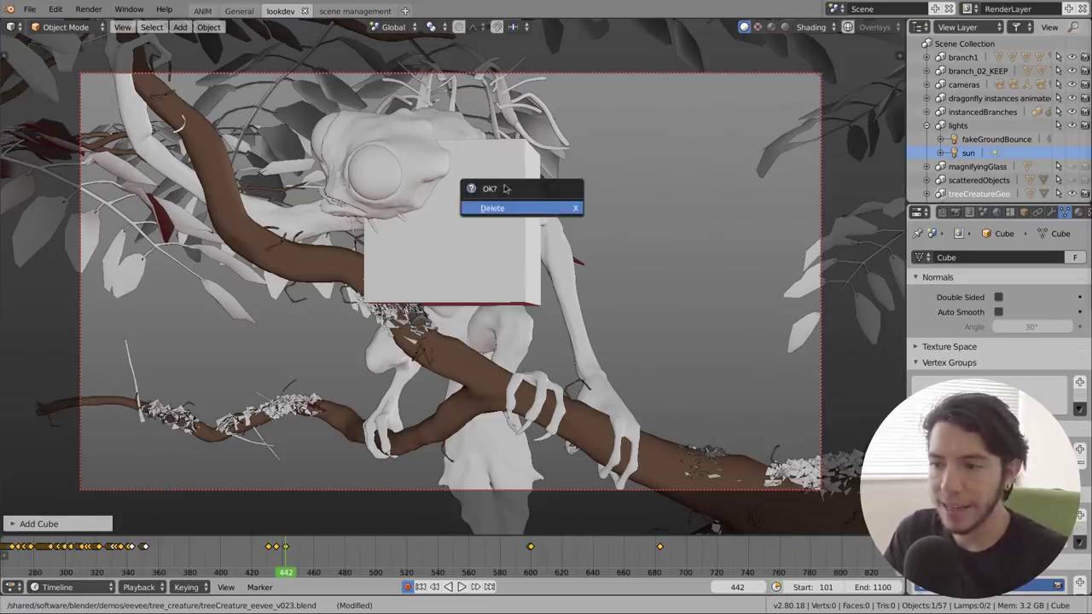
{"action": "left_click", "coordinate": [553, 209]}
Add a point lamp to the scene, then delete it
{"action": "key", "text": "shift+a"}
{"action": "key", "text": "Escape"}
{"action": "right_click", "coordinate": [449, 141]}
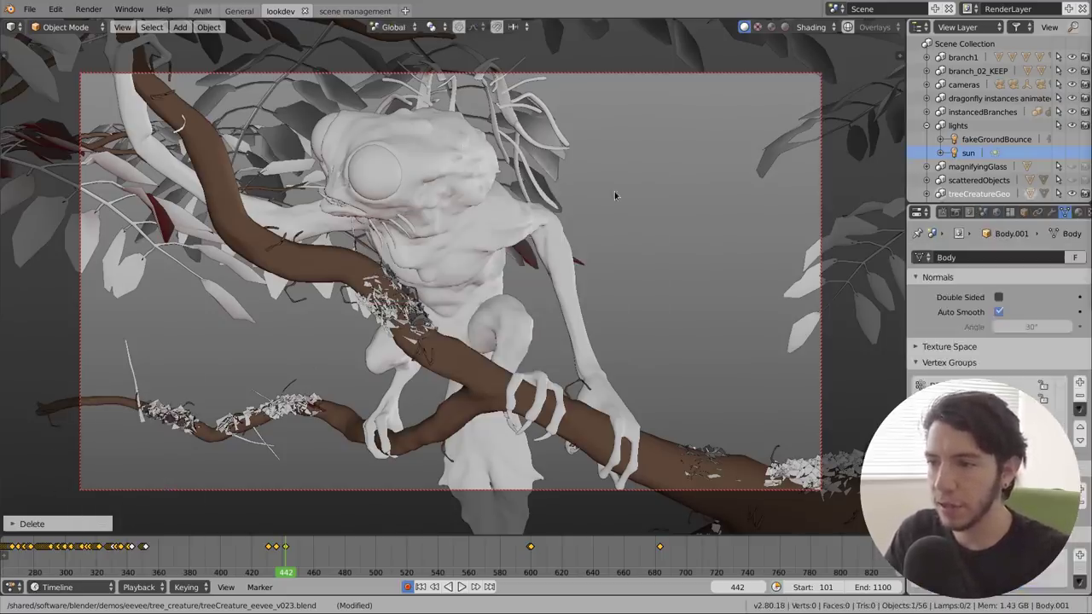
{"action": "key", "text": "shift+a"}
{"action": "mouse_move", "coordinate": [629, 354]}
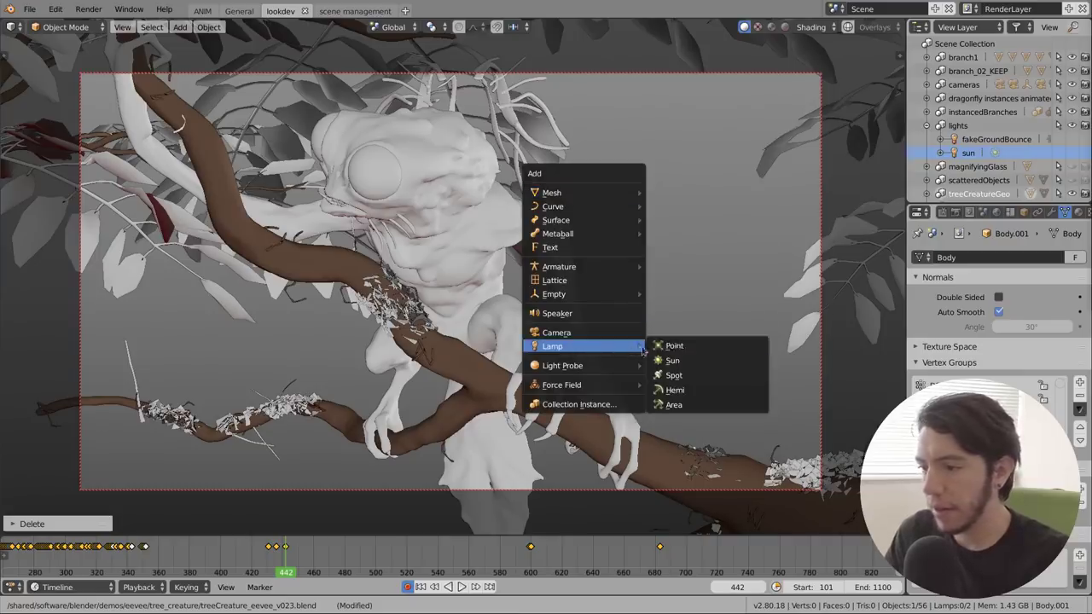
{"action": "left_click", "coordinate": [678, 348]}
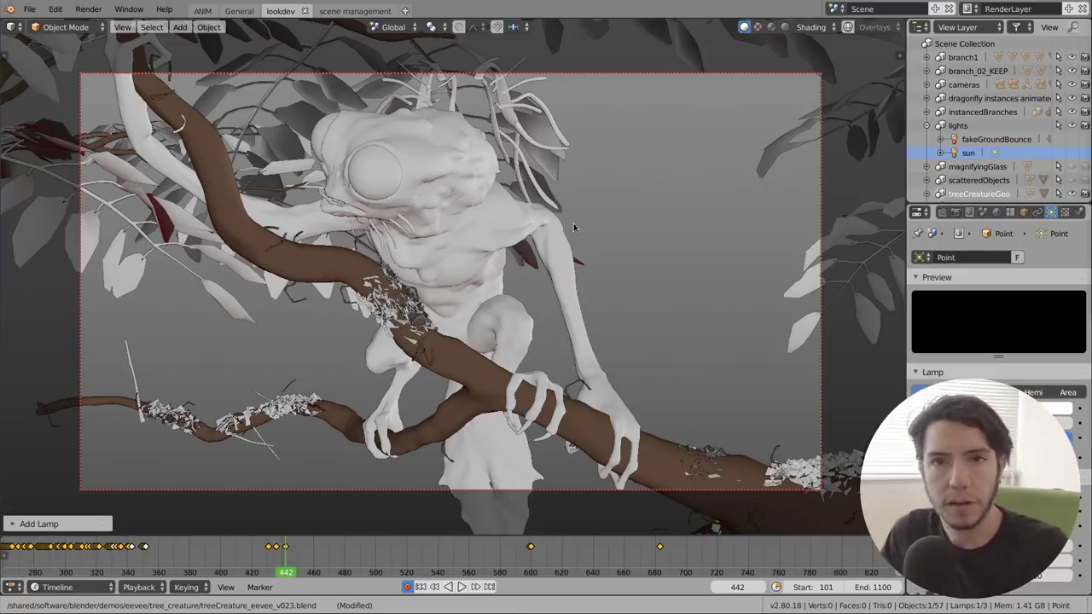
{"action": "key", "text": "x"}
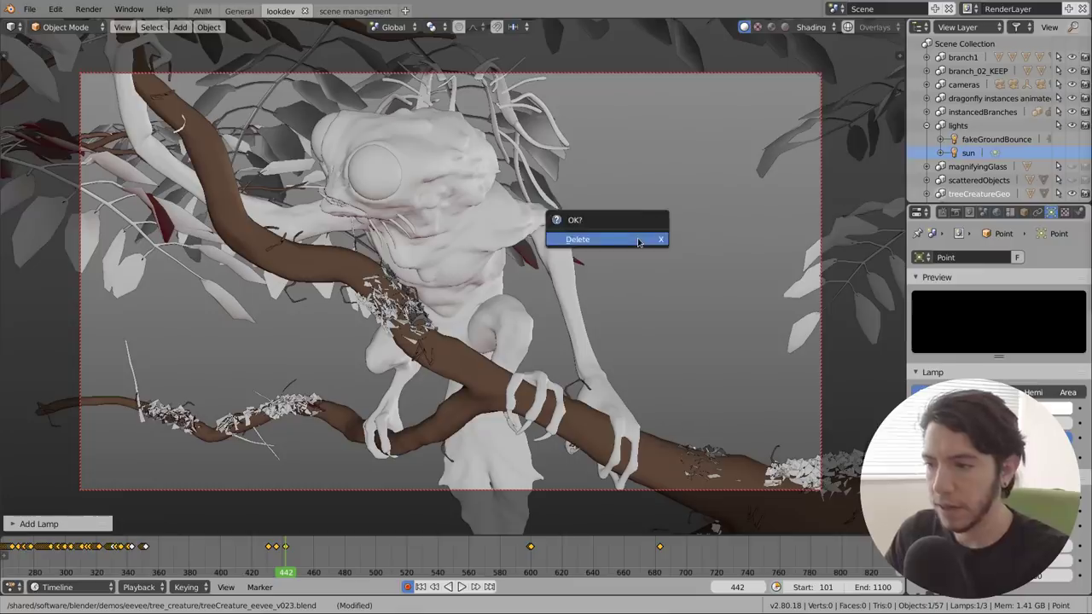
{"action": "key", "text": "Return"}
Reload the start-up file and delete its default monkey
{"action": "key", "text": "ctrl+n"}
{"action": "left_click", "coordinate": [458, 169]}
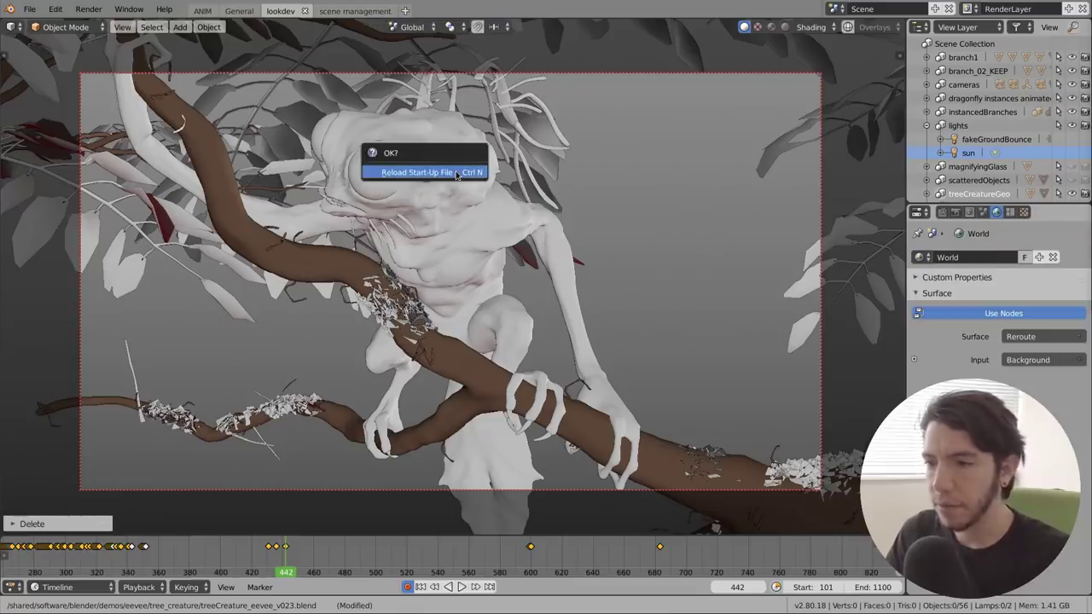
{"action": "left_click", "coordinate": [499, 317]}
{"action": "key", "text": "x"}
{"action": "left_click", "coordinate": [500, 309]}
{"action": "middle_click_drag", "start_coordinate": [514, 368], "coordinate": [481, 307]}
{"action": "scroll", "coordinate": [413, 280], "scroll_direction": "up", "scroll_amount": 5}
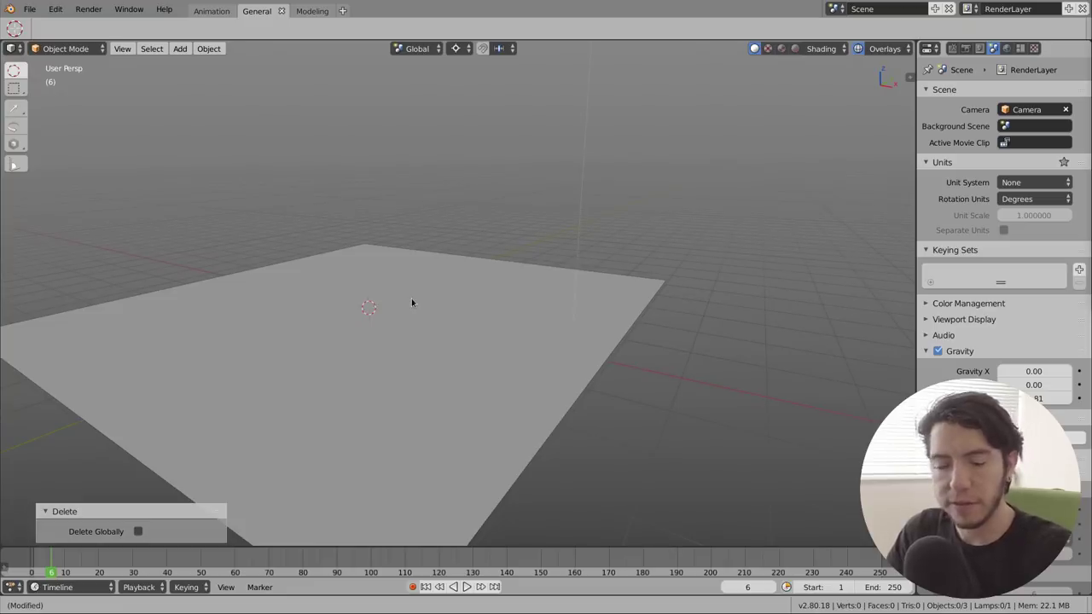
{"action": "key", "text": "shift+a"}
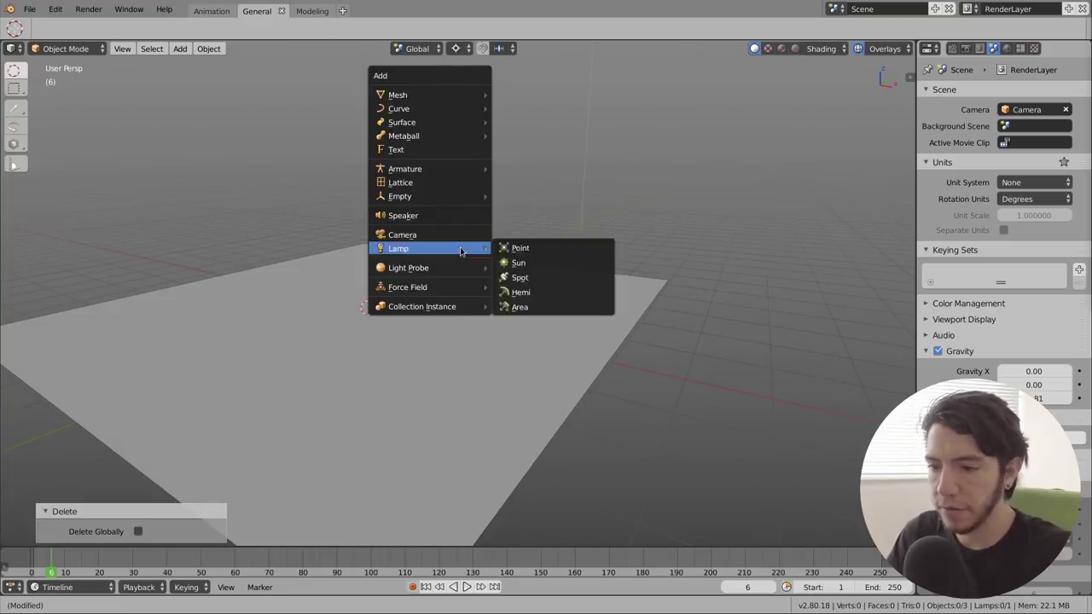
{"action": "mouse_move", "coordinate": [427, 95]}
{"action": "left_click", "coordinate": [553, 135]}
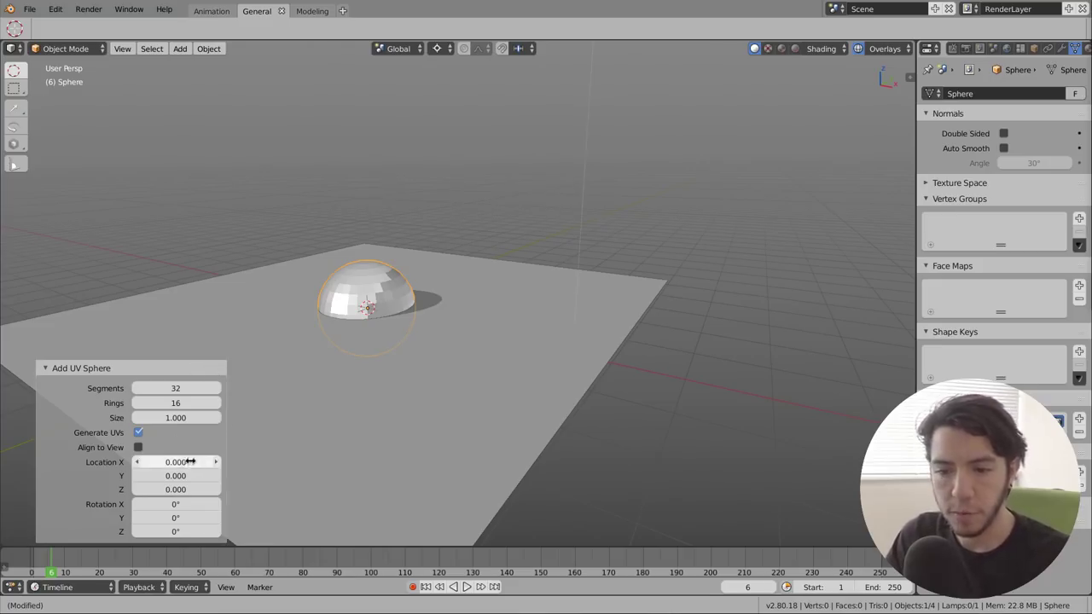
{"action": "left_click", "coordinate": [210, 490]}
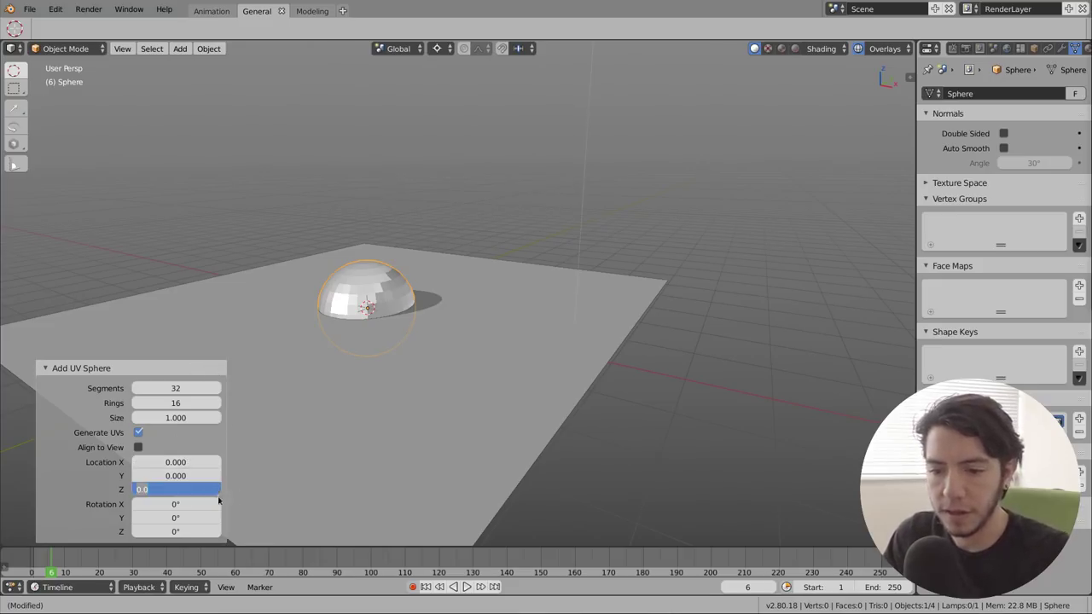
{"action": "type", "text": "1"}
{"action": "key", "text": "Return"}
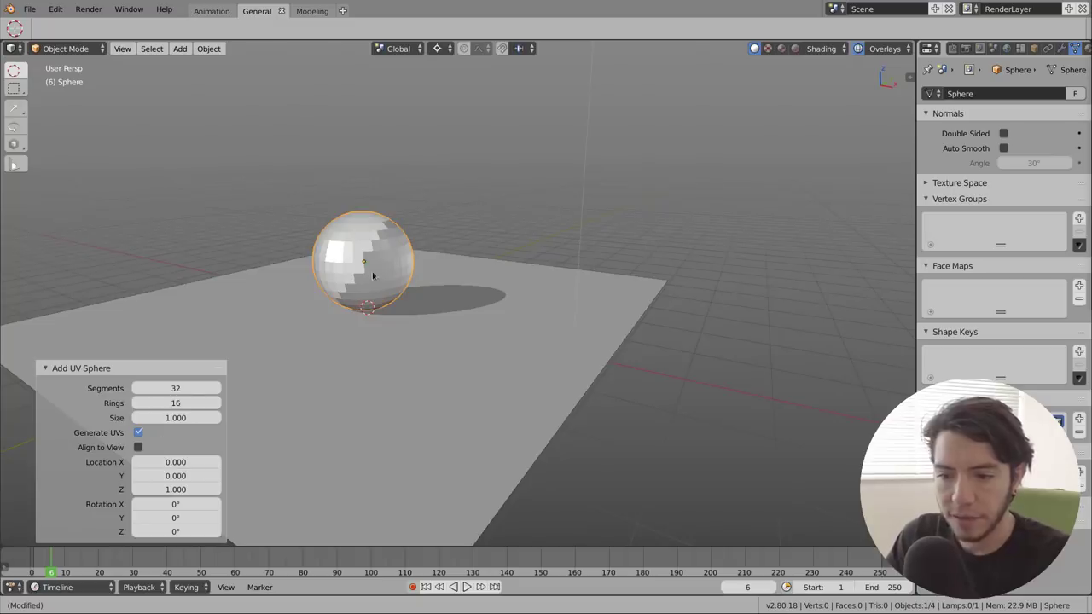
{"action": "scroll", "coordinate": [373, 275], "scroll_direction": "up", "scroll_amount": 2}
{"action": "scroll", "coordinate": [341, 341], "scroll_direction": "up", "scroll_amount": 3, "text": "ctrl"}
{"action": "left_click_drag", "start_coordinate": [171, 403], "coordinate": [195, 403]}
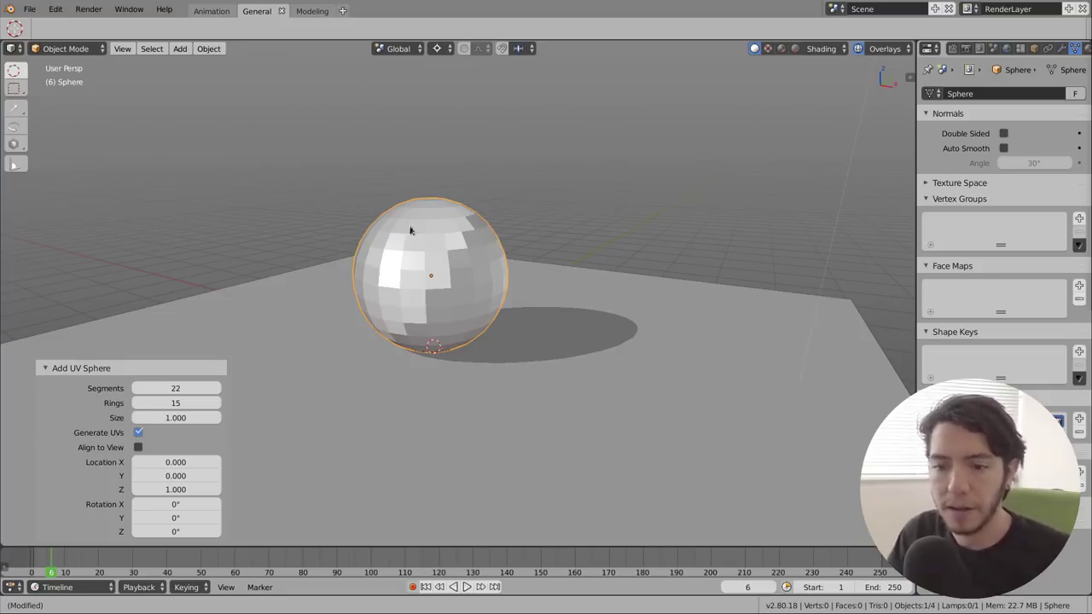
{"action": "key", "text": "x"}
{"action": "left_click", "coordinate": [471, 254]}
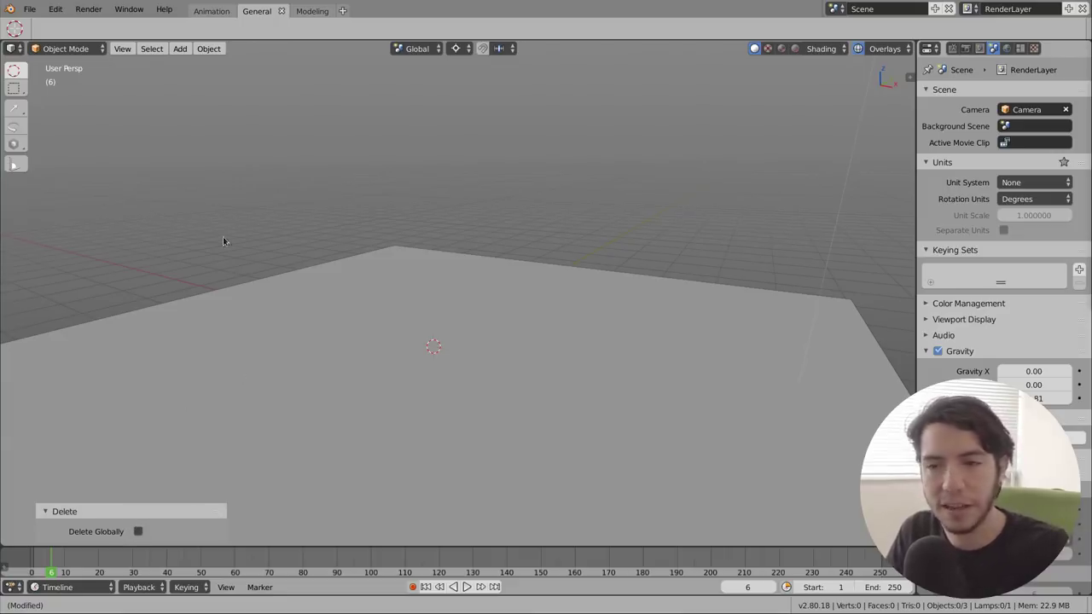
Restore and reselect the sphere, then split the viewport and make the lower half an Image Editor
{"action": "key", "text": "ctrl+z"}
{"action": "key", "text": "ctrl+z"}
{"action": "middle_click_drag", "start_coordinate": [357, 217], "coordinate": [456, 285]}
{"action": "left_click", "coordinate": [414, 298]}
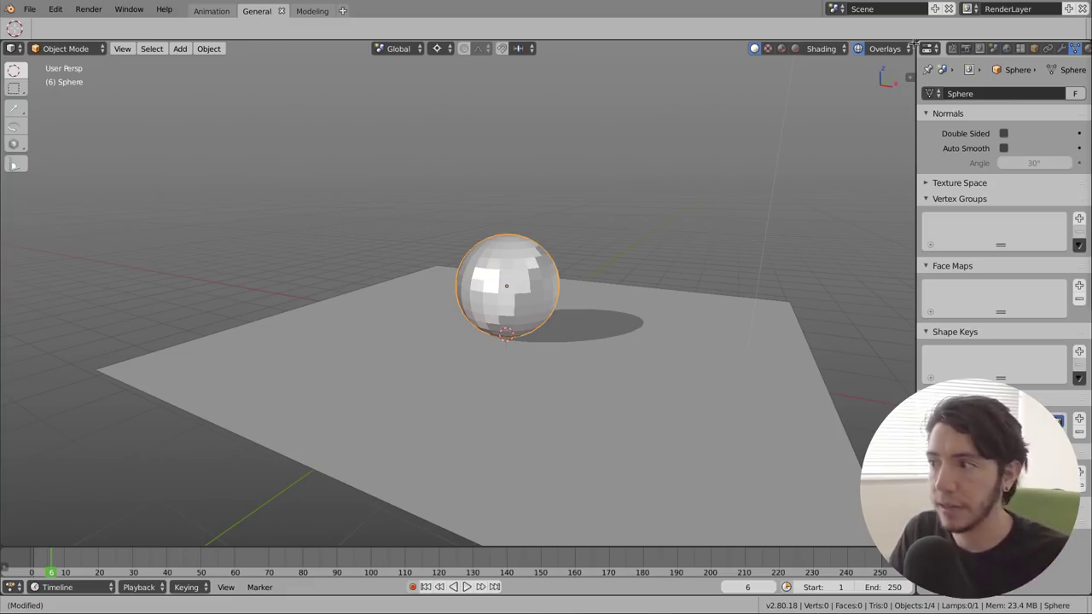
{"action": "left_click_drag", "start_coordinate": [913, 44], "coordinate": [573, 286]}
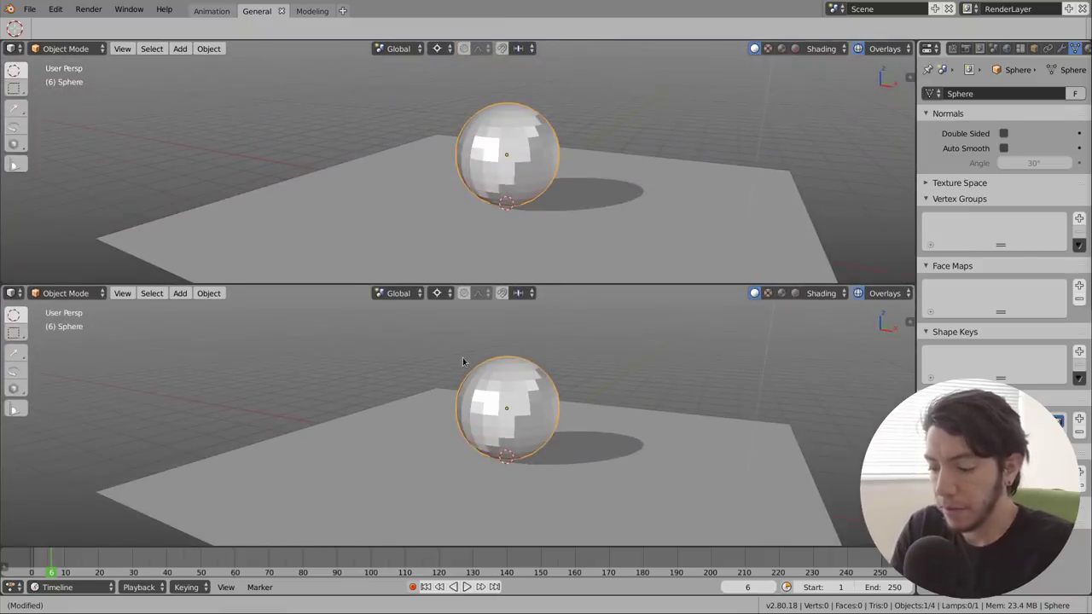
{"action": "key", "text": "shift+F10"}
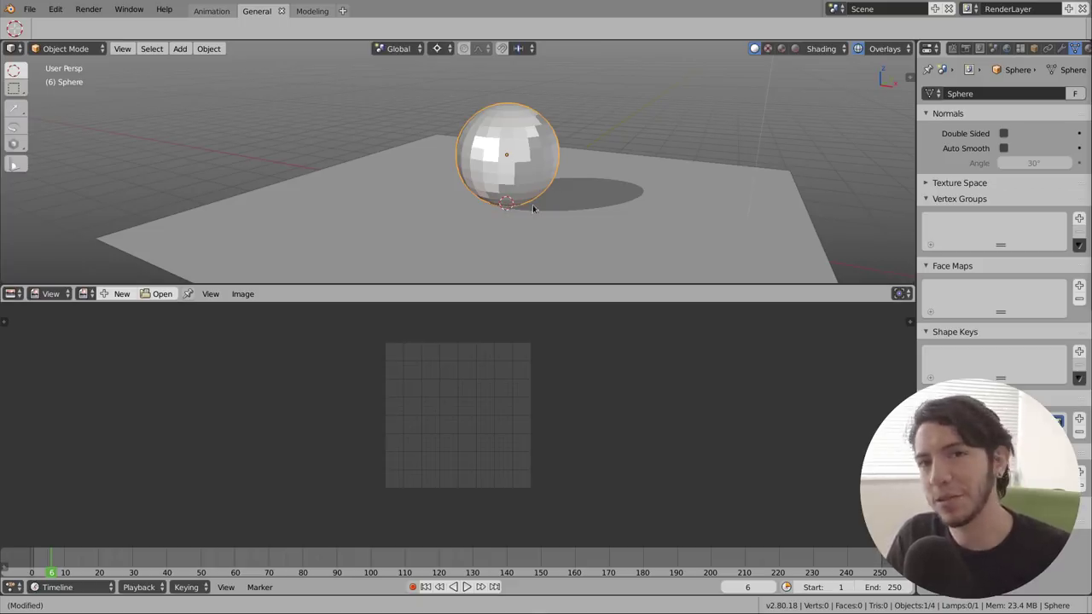
Put the sphere in Edit Mode and unwrap its UVs
{"action": "mouse_move", "coordinate": [533, 209]}
{"action": "middle_mouse_down"}
{"action": "mouse_move", "coordinate": [471, 187]}
{"action": "mouse_move", "coordinate": [595, 197]}
{"action": "mouse_move", "coordinate": [572, 191]}
{"action": "middle_mouse_up"}
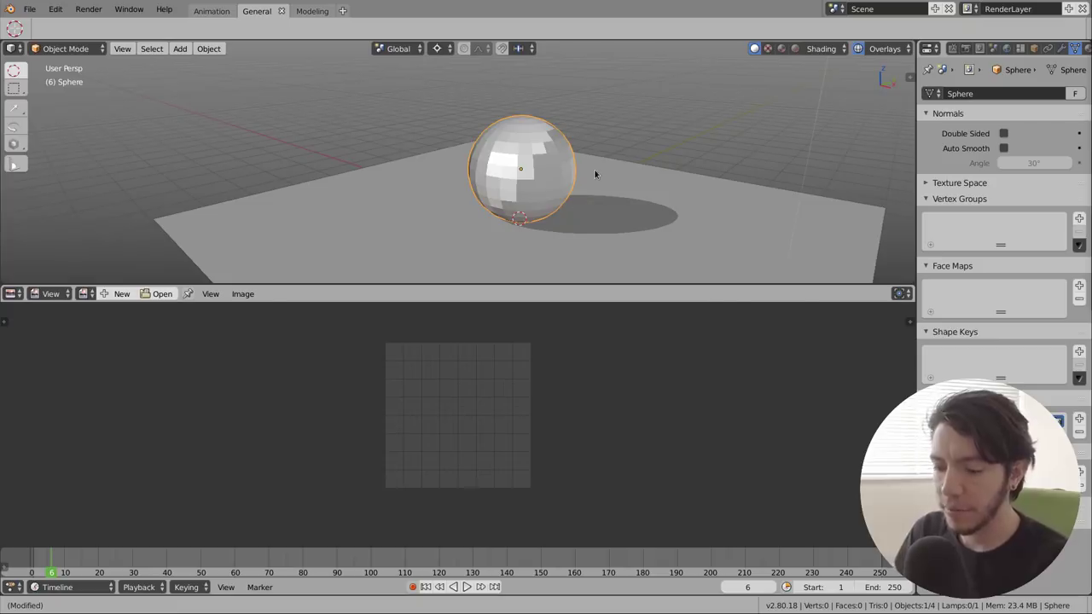
{"action": "key", "text": "Tab"}
{"action": "key", "text": "u"}
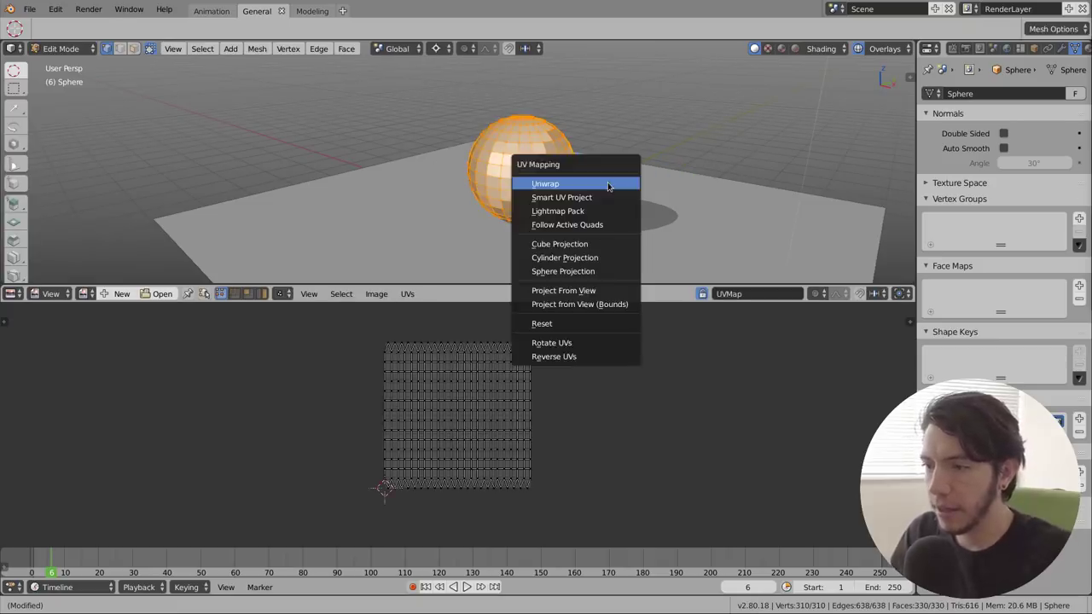
{"action": "left_click", "coordinate": [609, 185]}
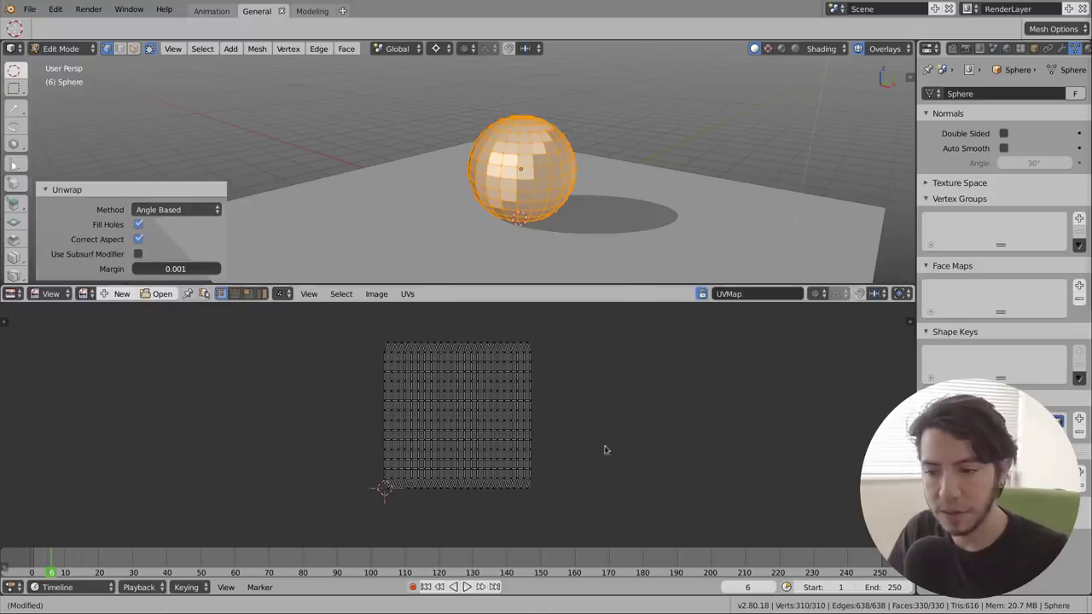
Move a UV vertex slightly in the UV editor
{"action": "scroll", "coordinate": [537, 397], "scroll_direction": "up", "scroll_amount": 4}
{"action": "scroll", "coordinate": [524, 419], "scroll_direction": "down", "scroll_amount": 1}
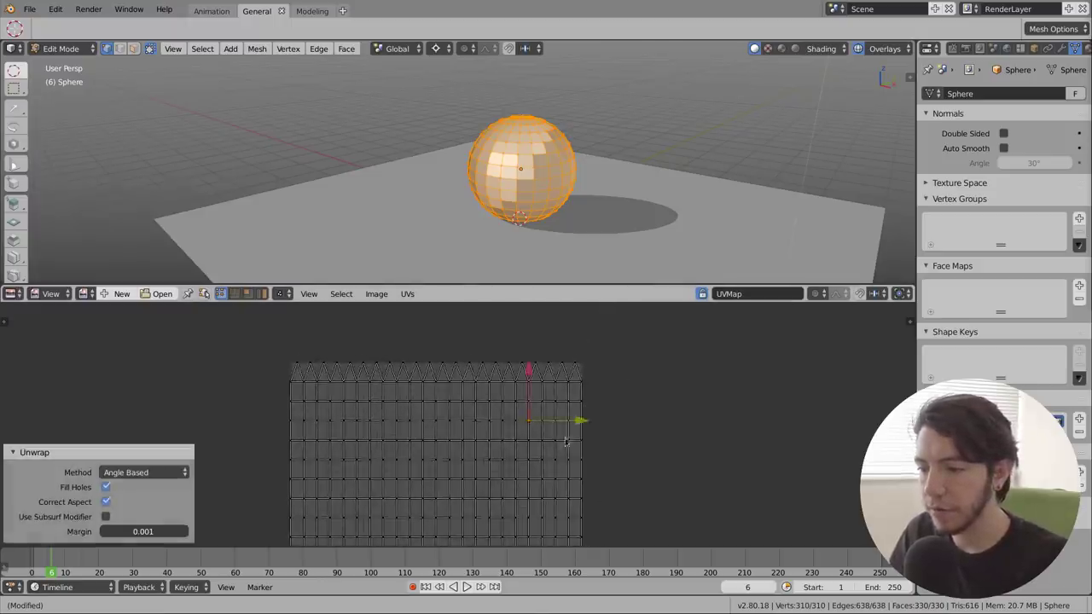
{"action": "scroll", "coordinate": [566, 441], "scroll_direction": "up", "scroll_amount": 2}
{"action": "key", "text": "g"}
{"action": "left_click", "coordinate": [512, 427]}
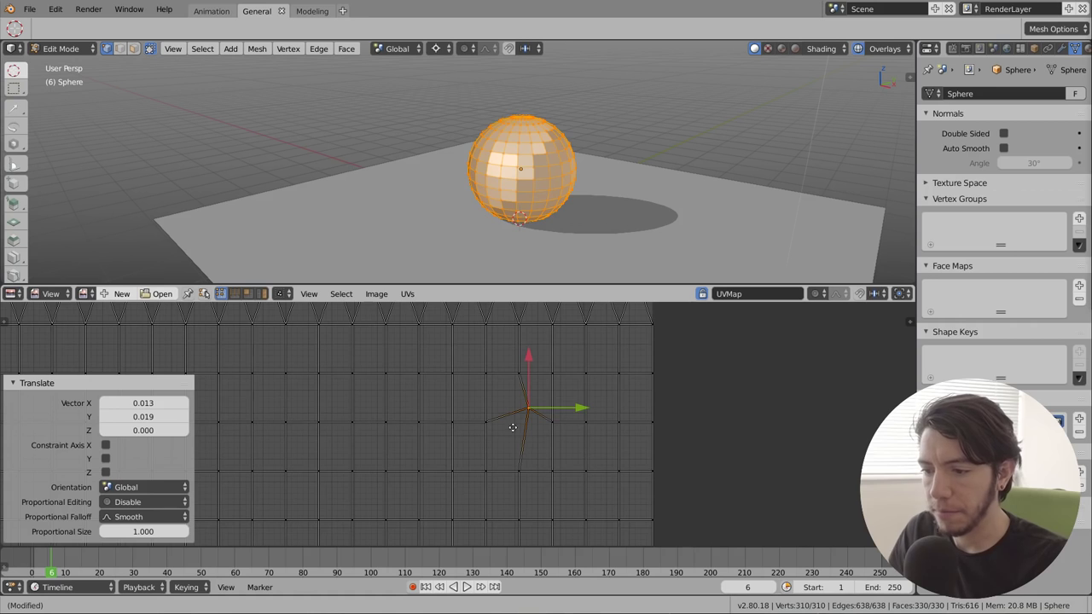
Straighten the selected UVs along Y, then join the UV editor into the 3D viewport
{"action": "scroll", "coordinate": [503, 436], "scroll_direction": "down", "scroll_amount": 5}
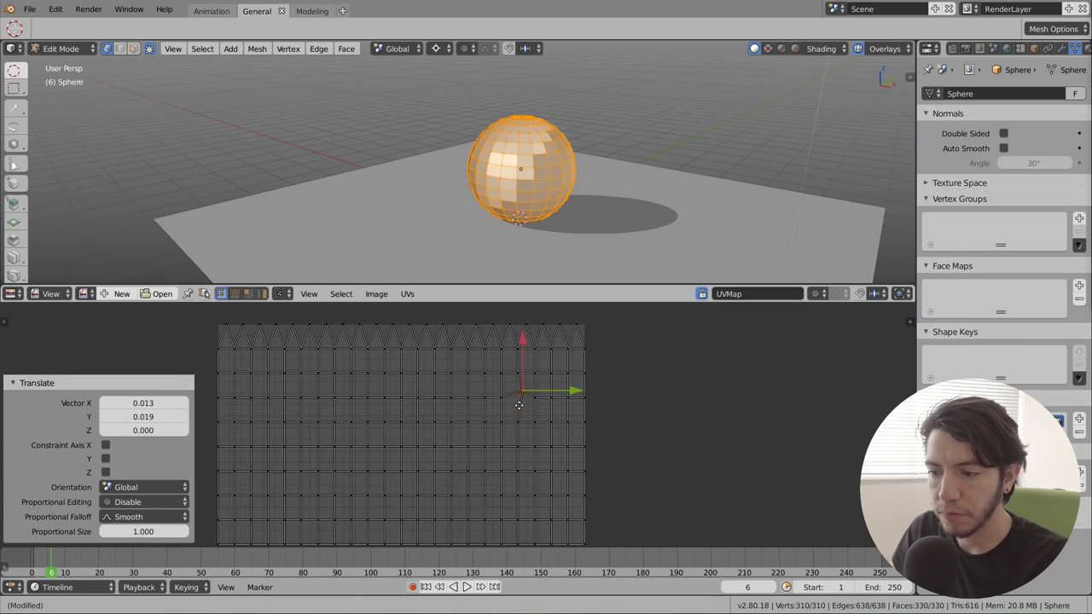
{"action": "scroll", "coordinate": [598, 415], "scroll_direction": "up", "scroll_amount": 3}
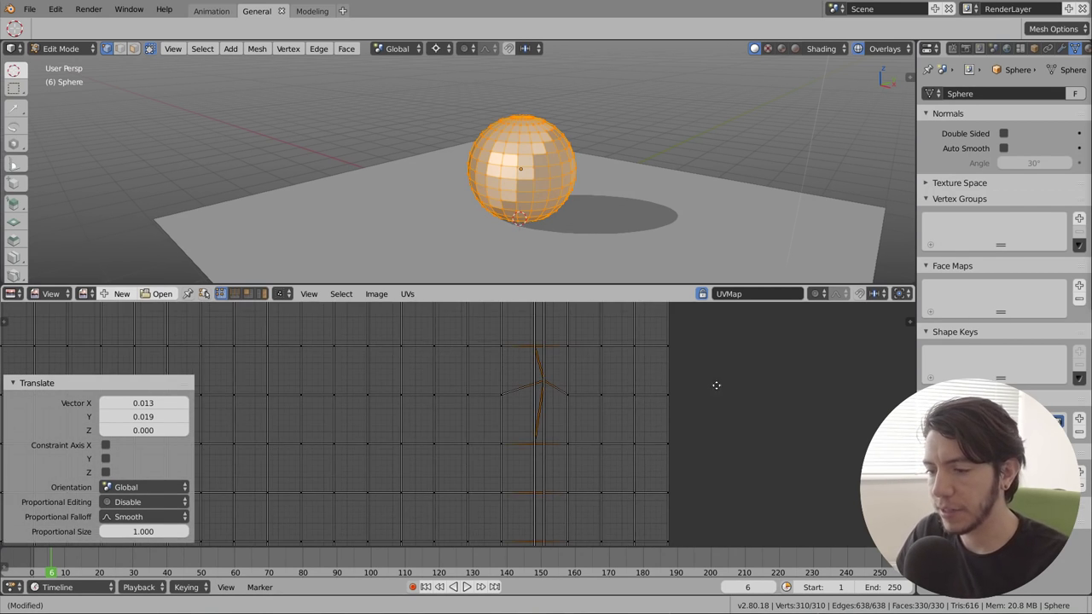
{"action": "scroll", "coordinate": [435, 367], "scroll_direction": "down", "scroll_amount": 2}
{"action": "right_click", "coordinate": [646, 378]}
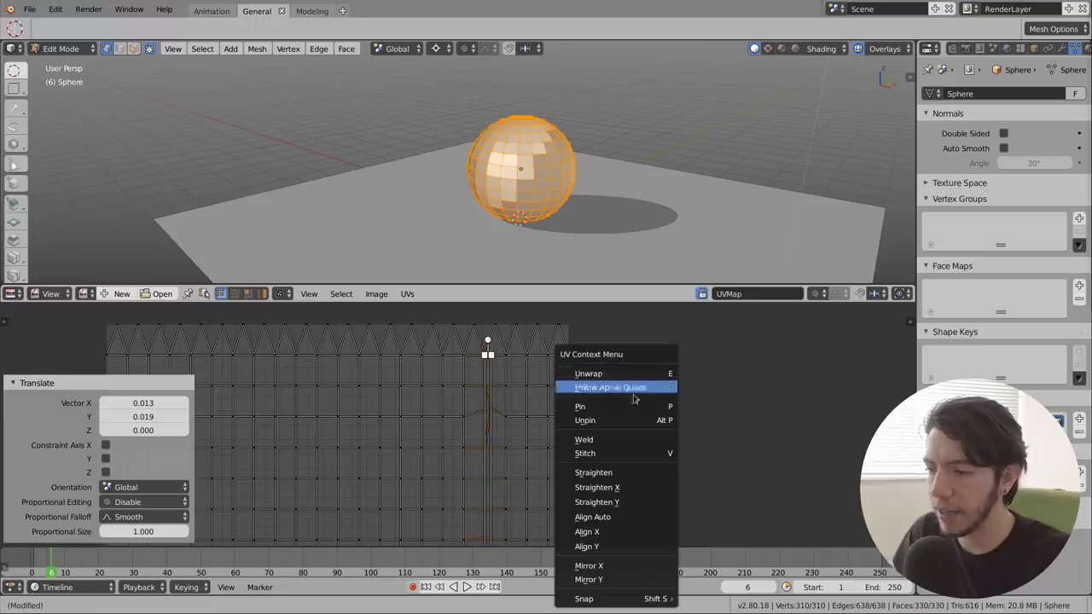
{"action": "left_click", "coordinate": [622, 502]}
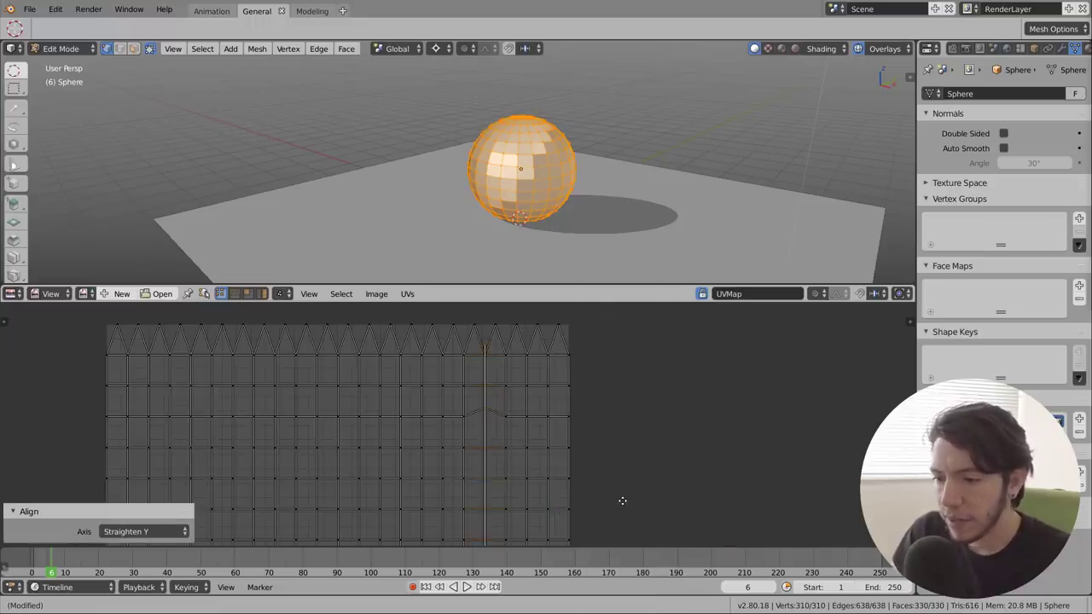
{"action": "left_click", "coordinate": [170, 530]}
{"action": "left_click", "coordinate": [126, 487]}
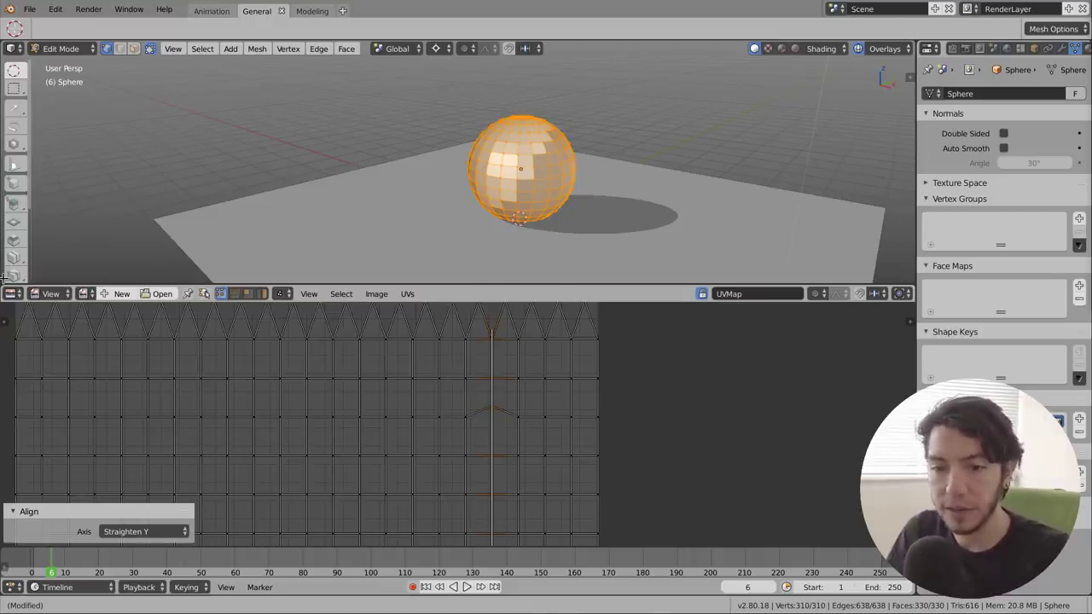
{"action": "left_click_drag", "start_coordinate": [4, 278], "coordinate": [390, 407]}
Enter Texture Paint on the sphere, return to Object Mode, and delete the sphere
{"action": "key", "text": "n"}
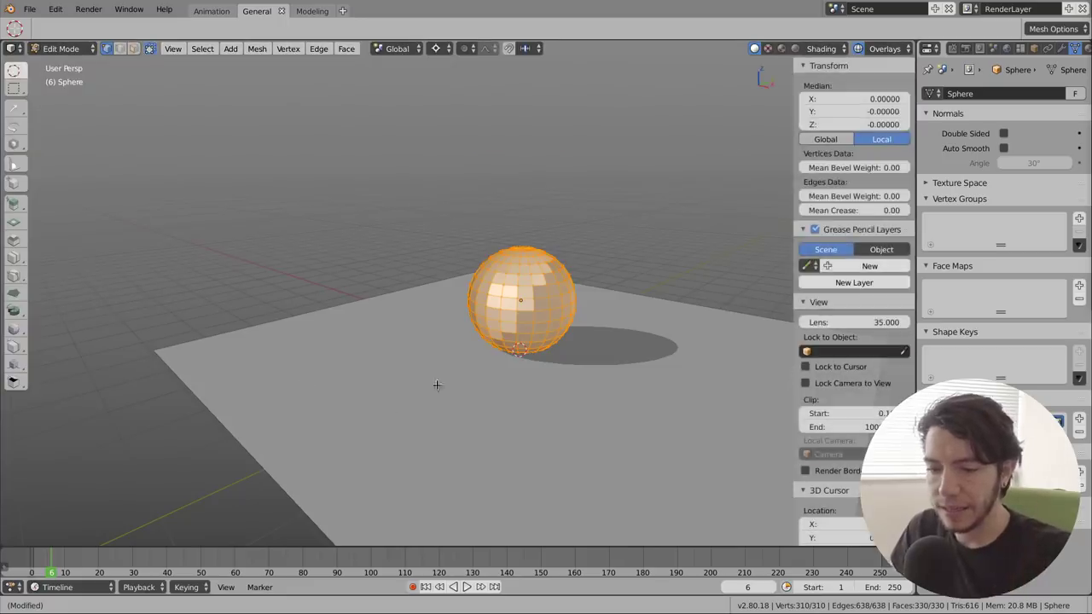
{"action": "key", "text": "n"}
{"action": "key", "text": "ctrl+Tab"}
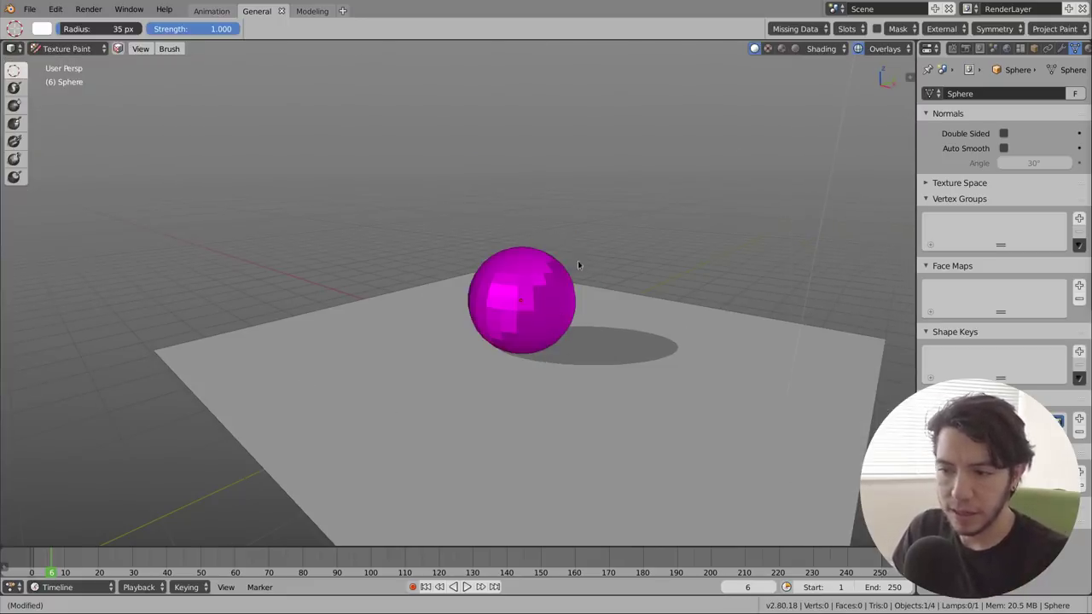
{"action": "key", "text": "ctrl+Tab"}
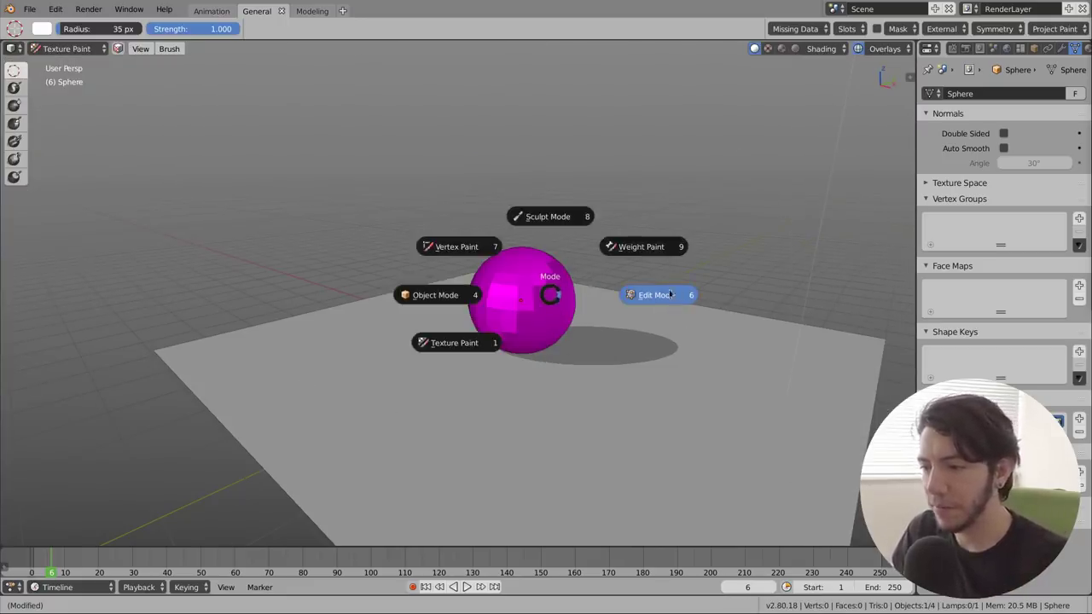
{"action": "left_click", "coordinate": [464, 307]}
{"action": "key", "text": "Delete"}
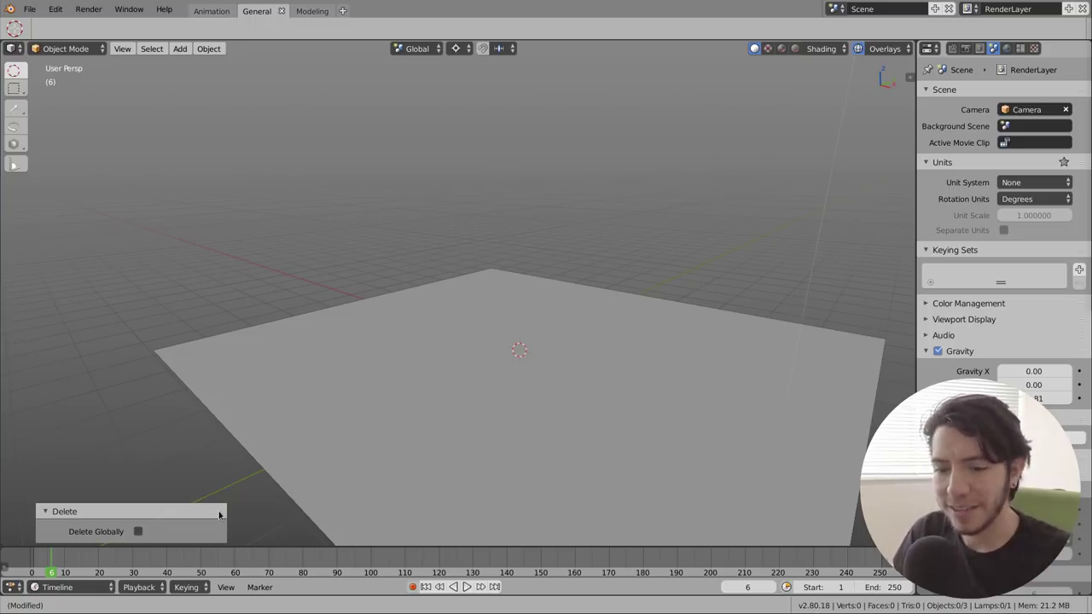
{"action": "left_click", "coordinate": [70, 513]}
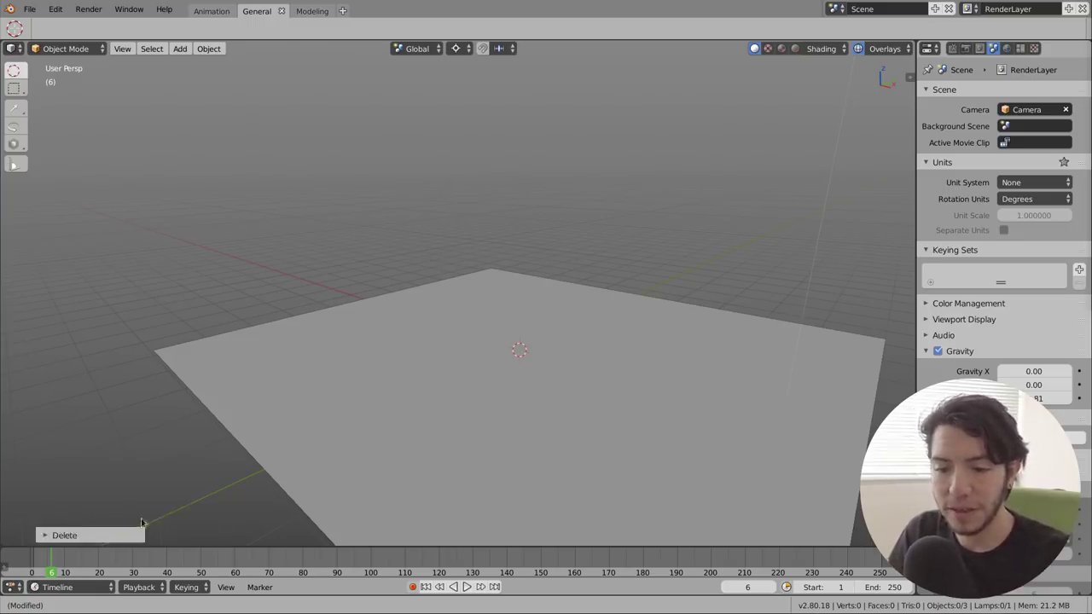
{"action": "left_click", "coordinate": [68, 533]}
{"action": "left_click", "coordinate": [66, 512]}
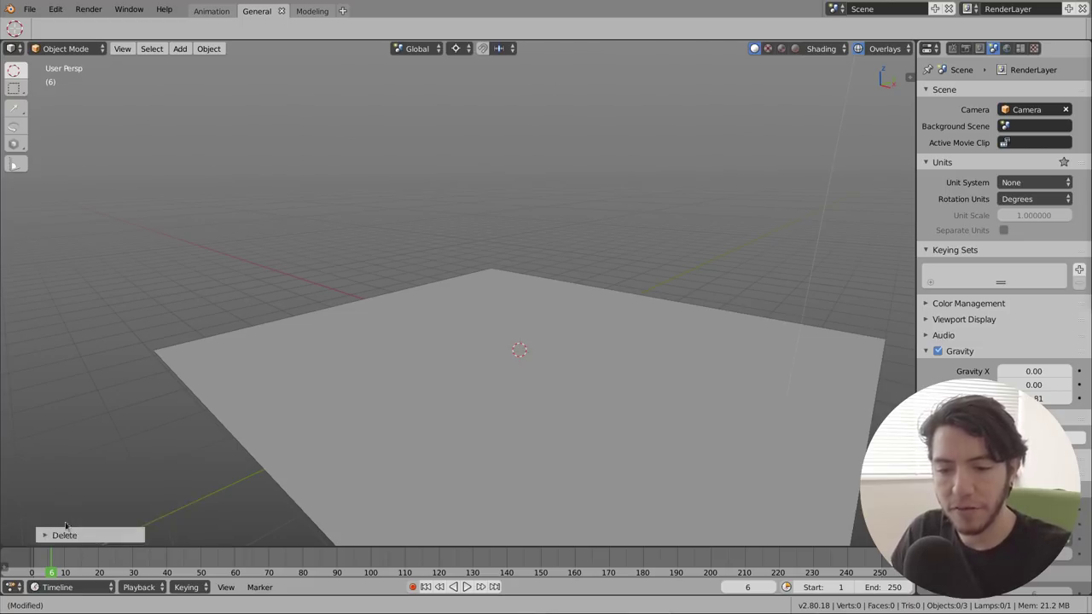
{"action": "left_click", "coordinate": [67, 534]}
{"action": "left_click", "coordinate": [67, 512]}
{"action": "left_click", "coordinate": [72, 531]}
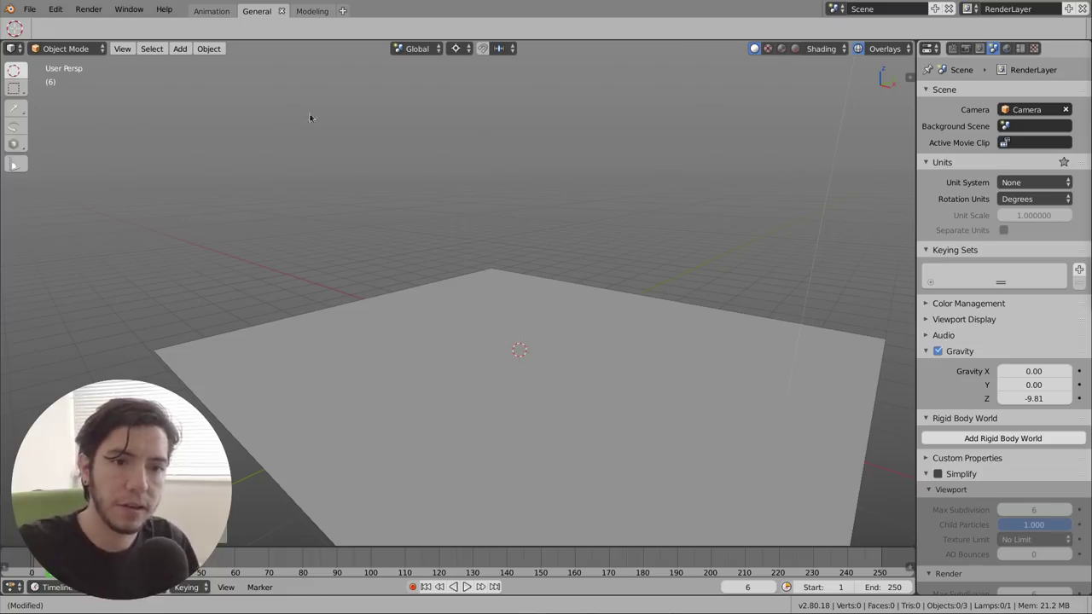
{"action": "left_click", "coordinate": [245, 11]}
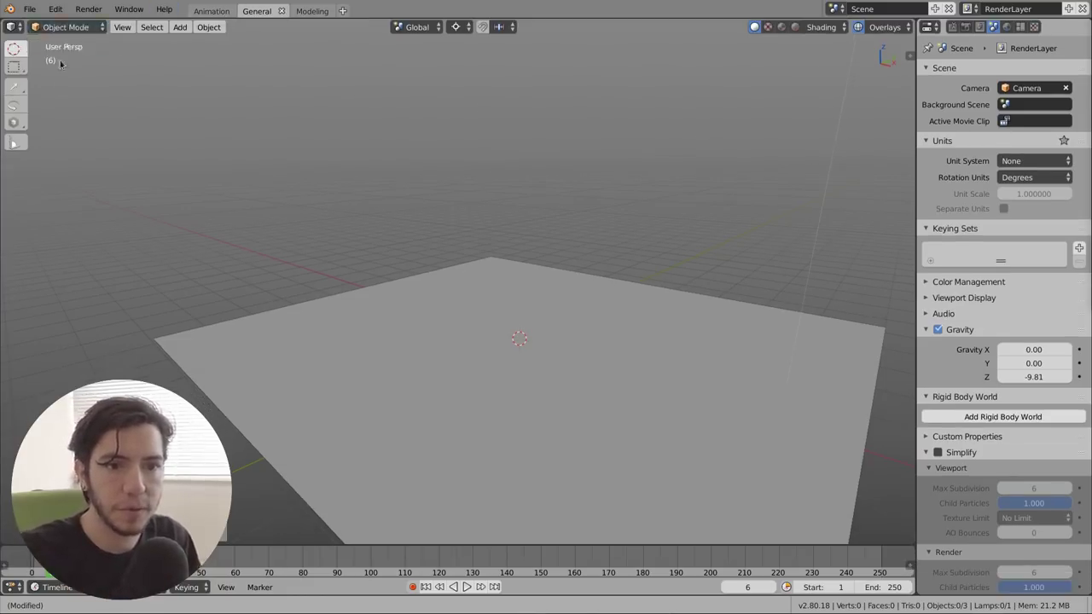
Add a cube mesh, delete it, then add a fresh cube at the plane's centre
{"action": "key", "text": "shift+a"}
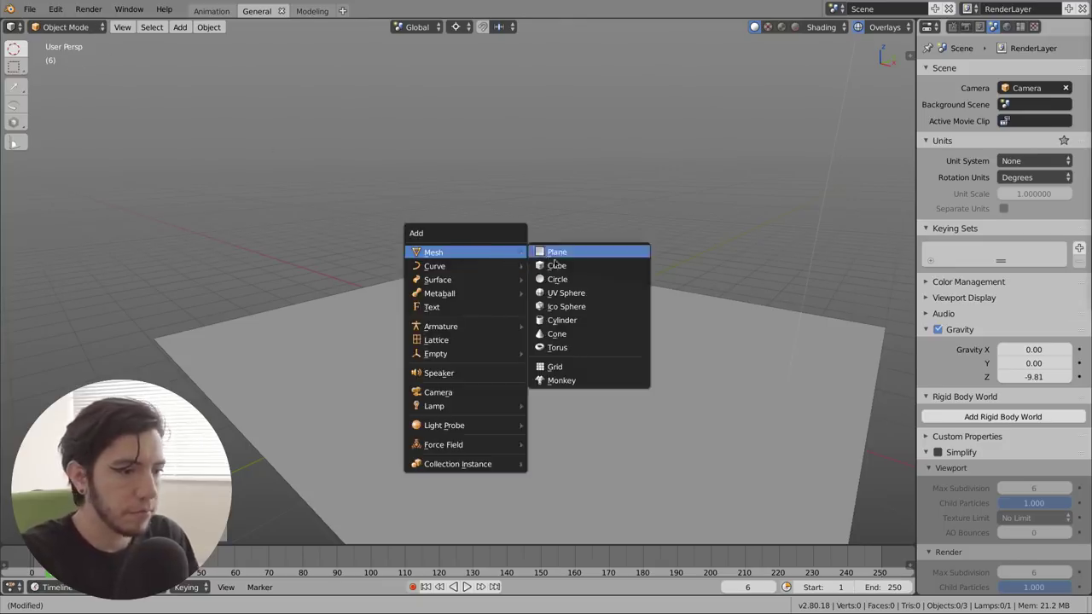
{"action": "left_click", "coordinate": [559, 264]}
{"action": "key", "text": "x"}
{"action": "left_click", "coordinate": [563, 282]}
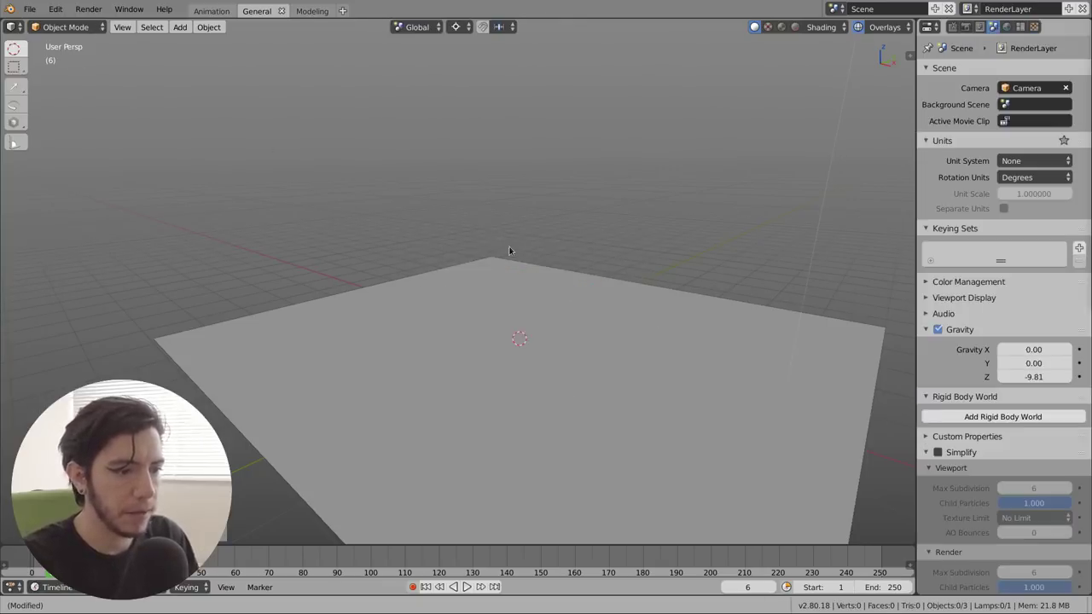
{"action": "key", "text": "shift+a"}
{"action": "left_click", "coordinate": [579, 261]}
Switch the new cube into Sculpt Mode using the Ctrl+Tab mode pie
{"action": "left_click", "coordinate": [75, 26]}
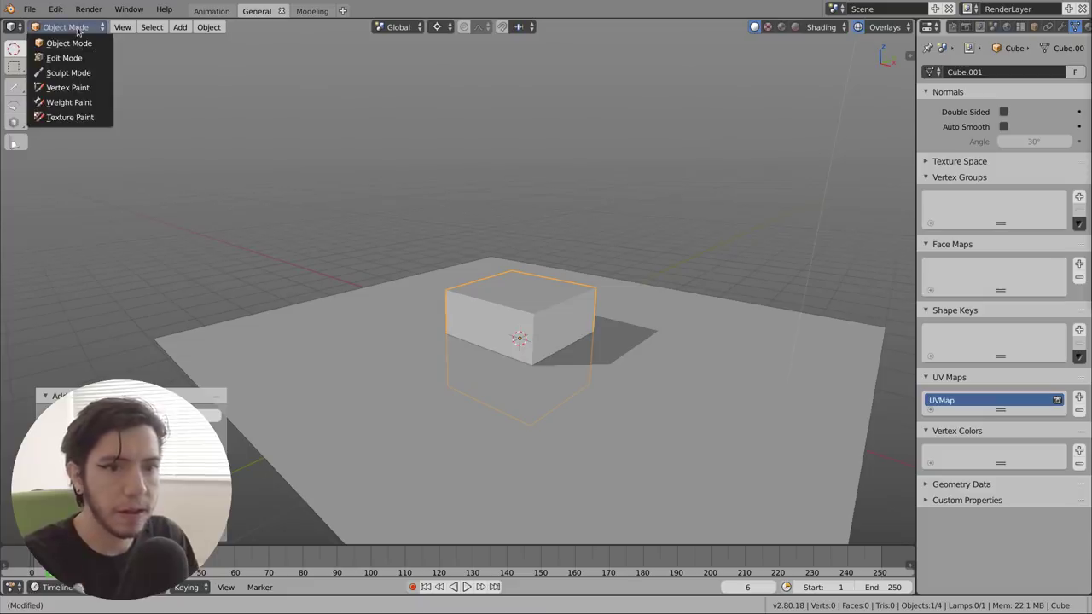
{"action": "key", "text": "ctrl+Tab"}
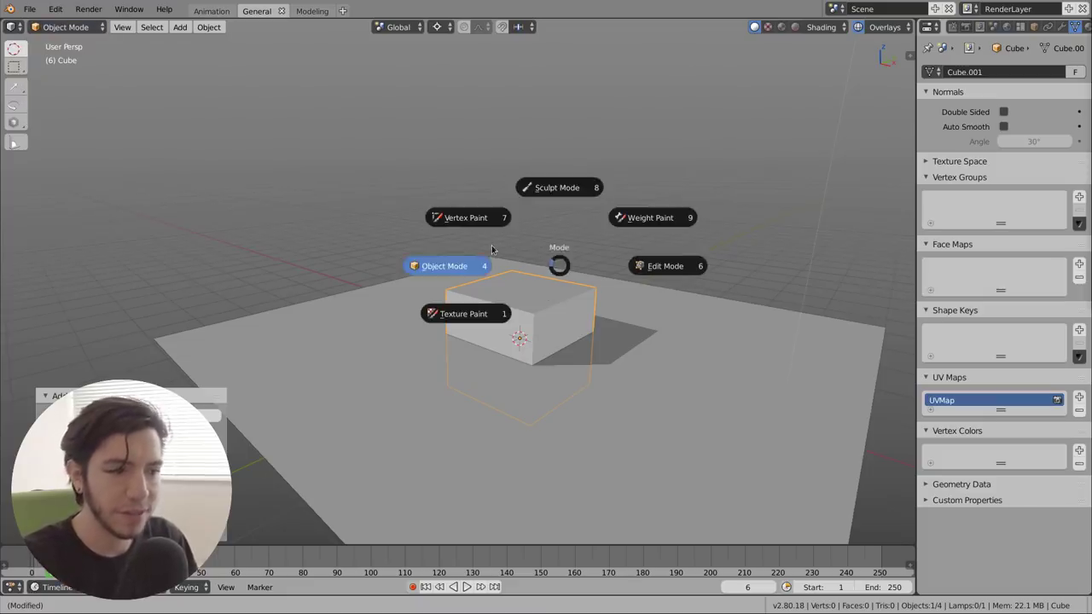
{"action": "left_click", "coordinate": [565, 174]}
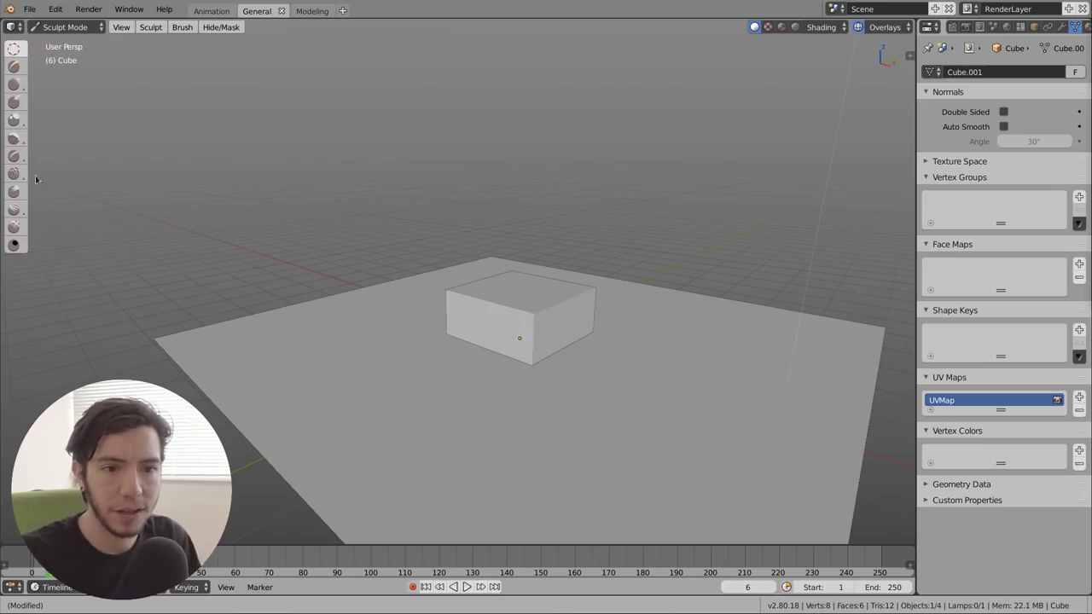
Choose the Crease brush, widen its radius to 94 px, and view it in the Active Tool tab
{"action": "left_click", "coordinate": [14, 156]}
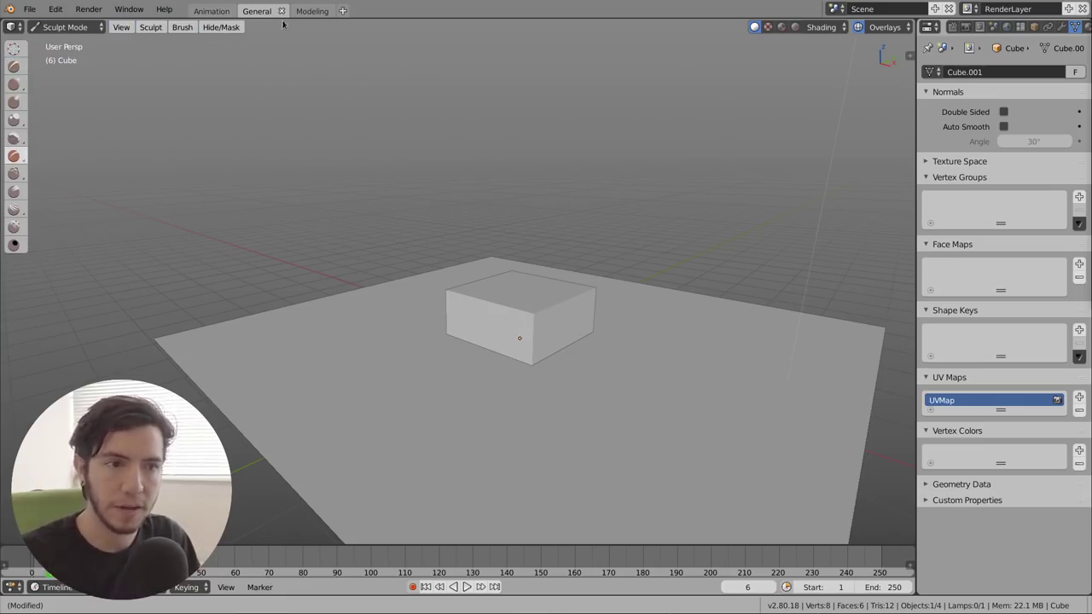
{"action": "left_click", "coordinate": [408, 19]}
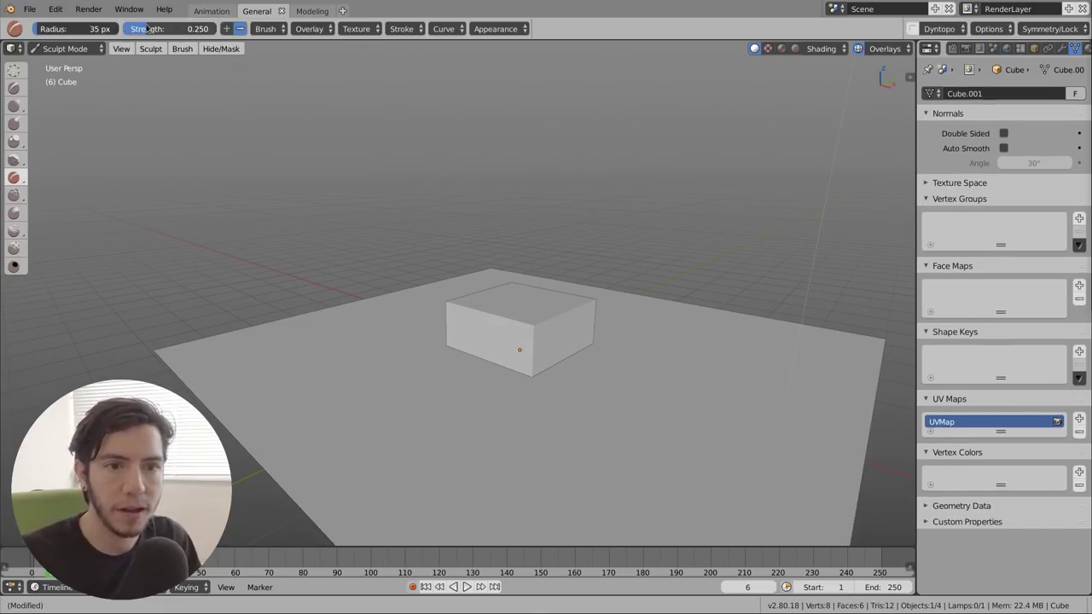
{"action": "left_click_drag", "start_coordinate": [85, 28], "coordinate": [120, 28]}
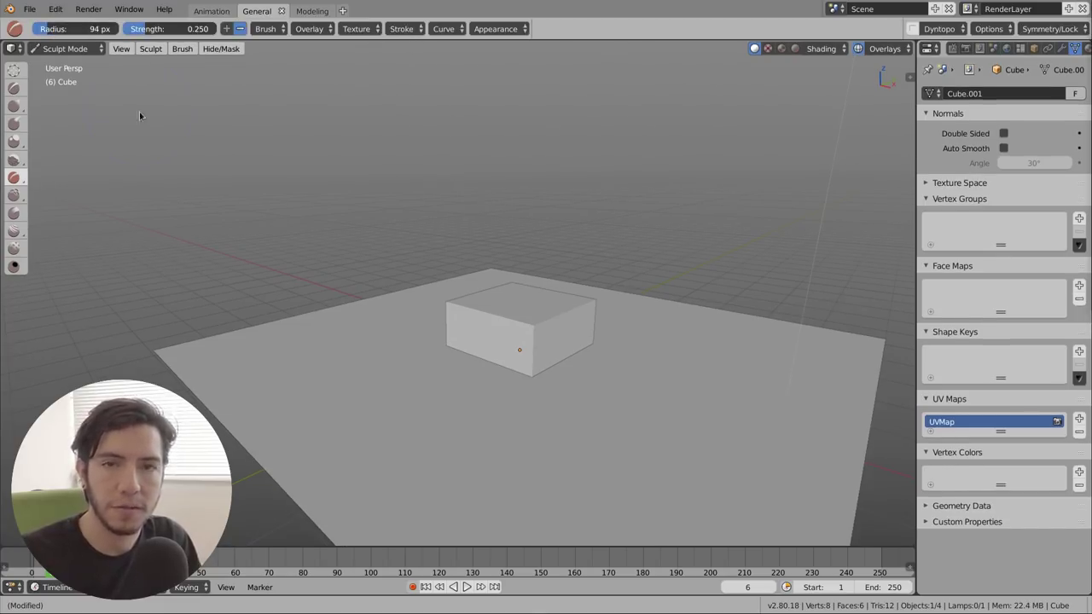
{"action": "left_click", "coordinate": [953, 48]}
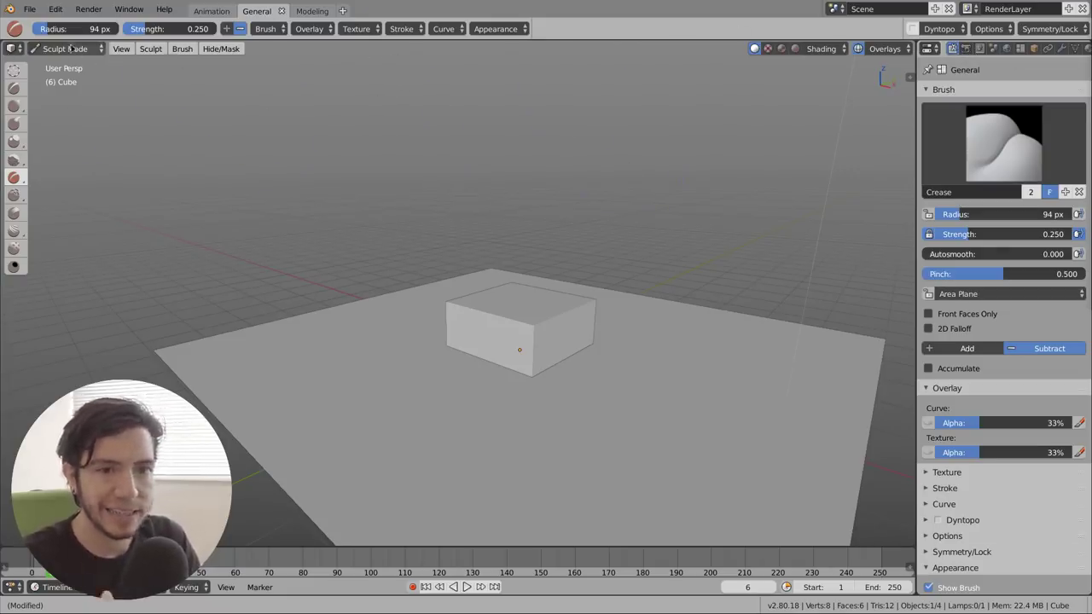
Return the cube to Object Mode and split the viewport into two equal stacked 3D views
{"action": "key", "text": "ctrl+Tab"}
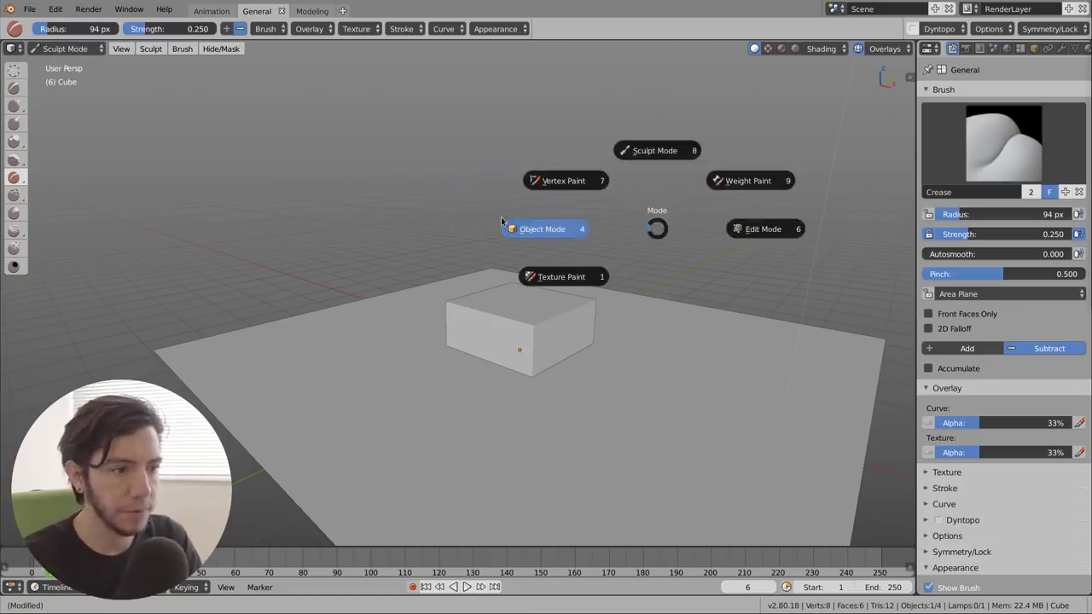
{"action": "left_click", "coordinate": [507, 227]}
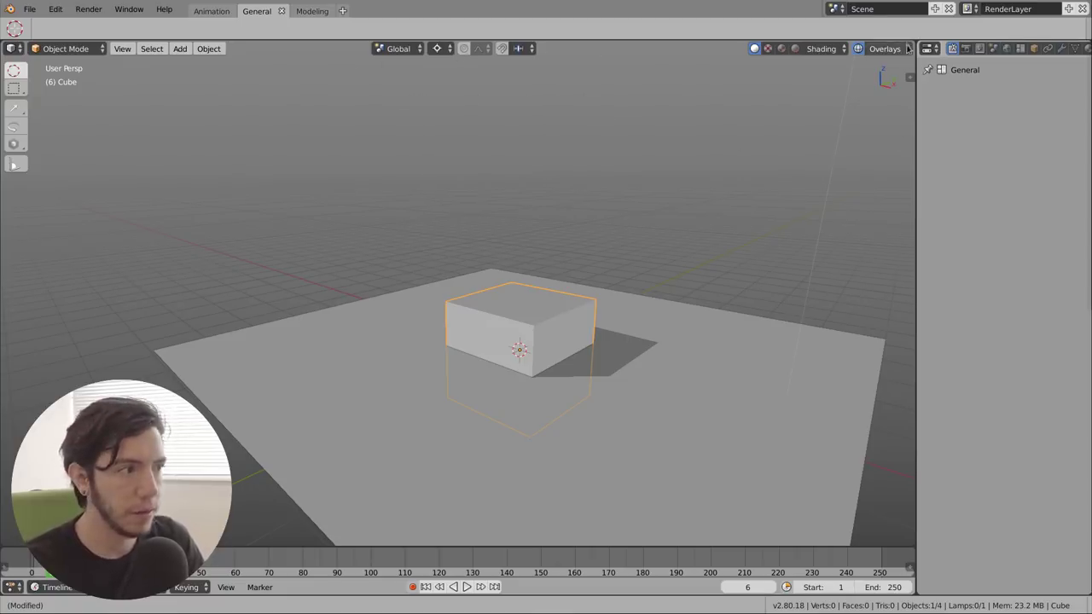
{"action": "left_click_drag", "start_coordinate": [908, 49], "coordinate": [663, 298]}
{"action": "left_click", "coordinate": [502, 27]}
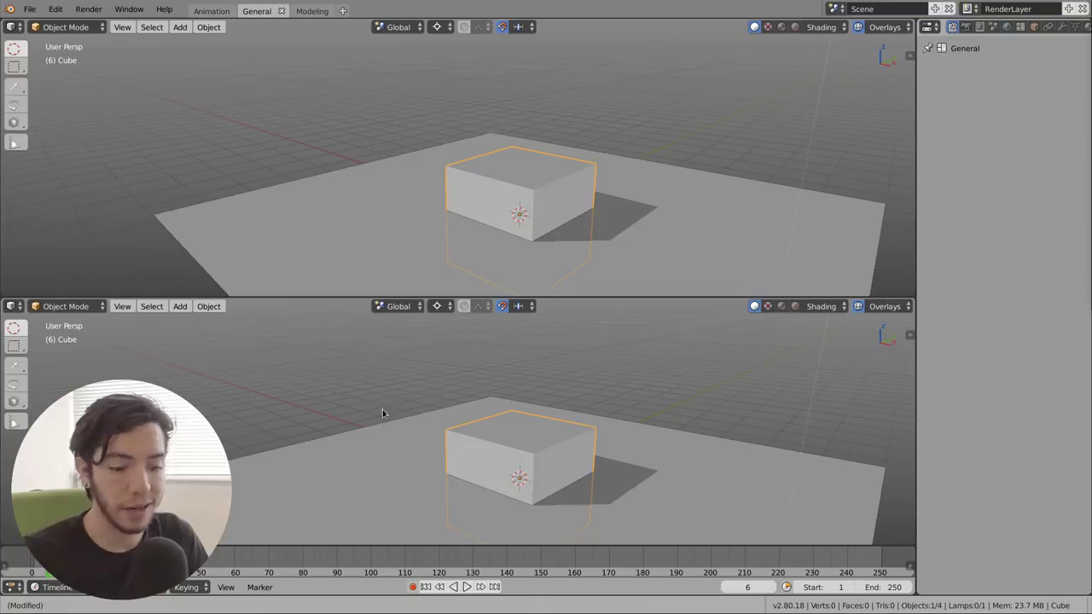
Make the lower area a Shader Editor, add a new material, and move the Principled BSDF node left
{"action": "key", "text": "shift+F3"}
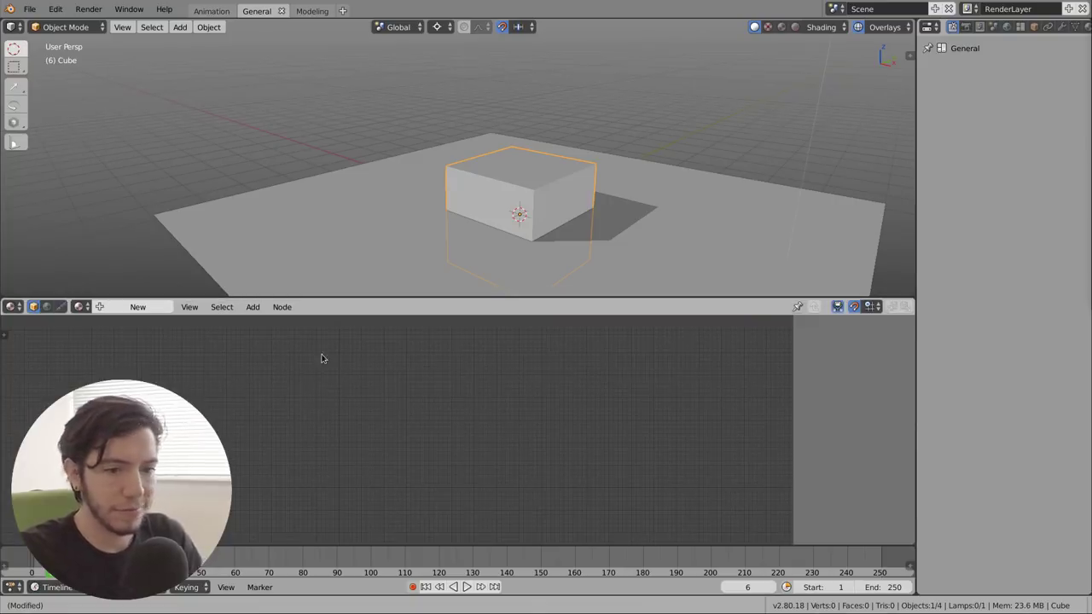
{"action": "left_click", "coordinate": [137, 307]}
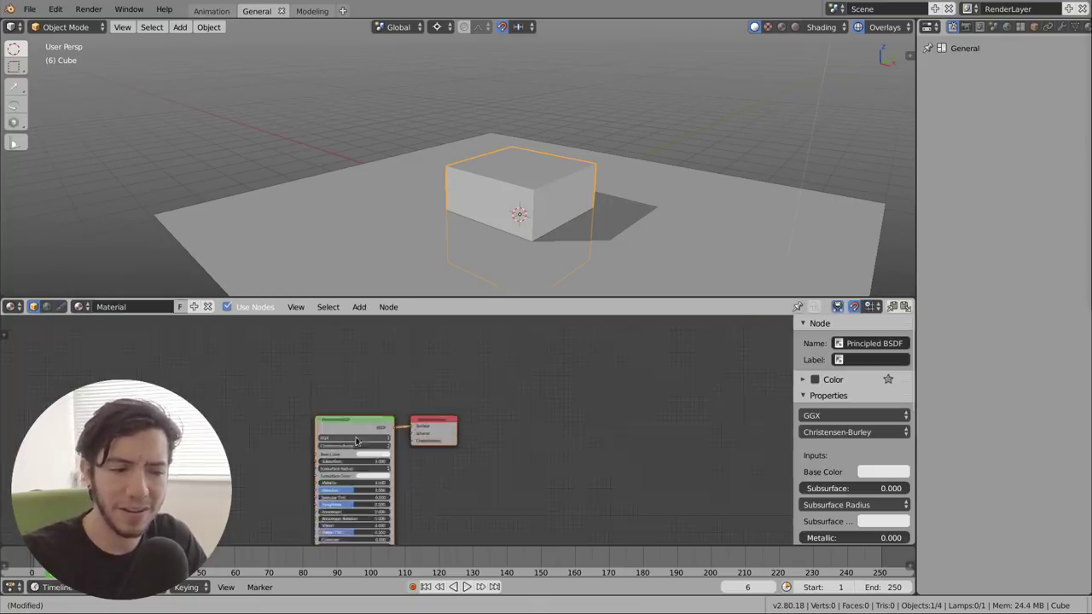
{"action": "scroll", "coordinate": [356, 441], "scroll_direction": "up", "scroll_amount": 2}
{"action": "left_click_drag", "start_coordinate": [357, 441], "coordinate": [356, 403]}
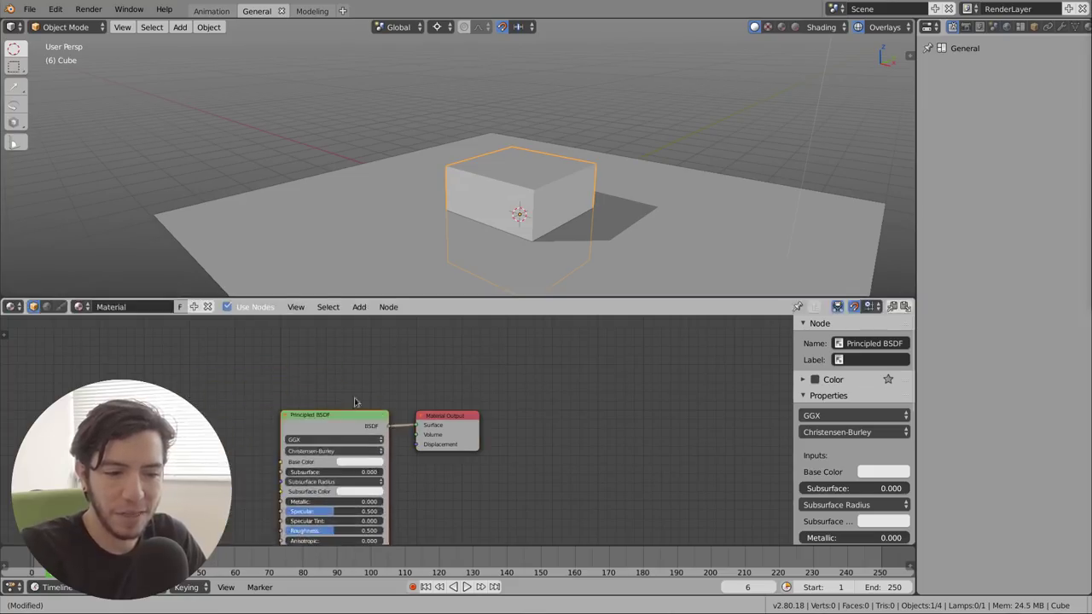
{"action": "key", "text": "g"}
{"action": "left_click", "coordinate": [301, 361]}
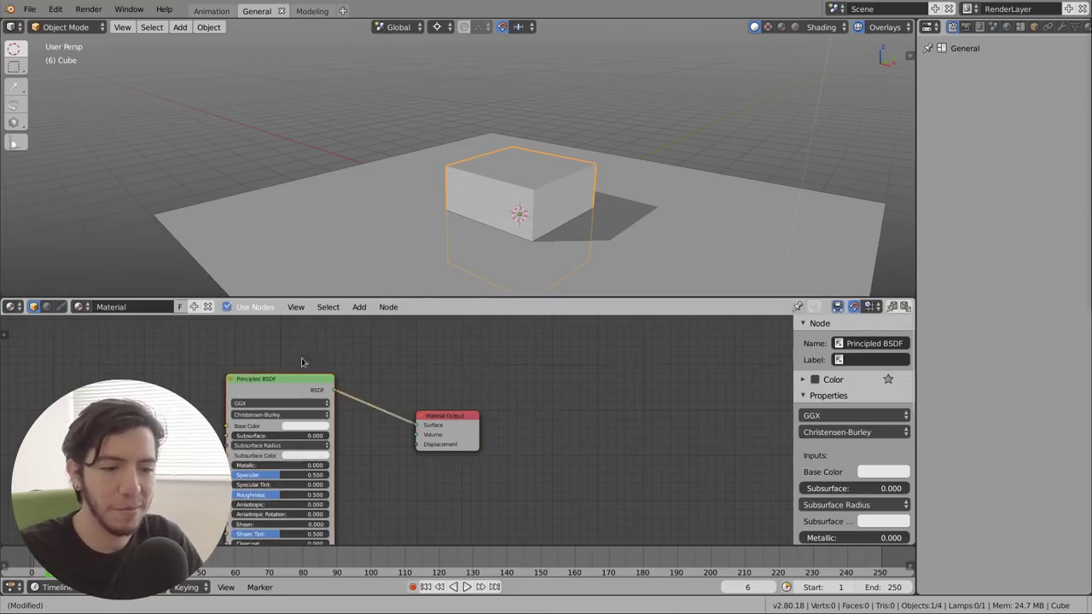
Hide the toolbar, orbit around the cube, and merge the node editor into the 3D view
{"action": "key", "text": "t"}
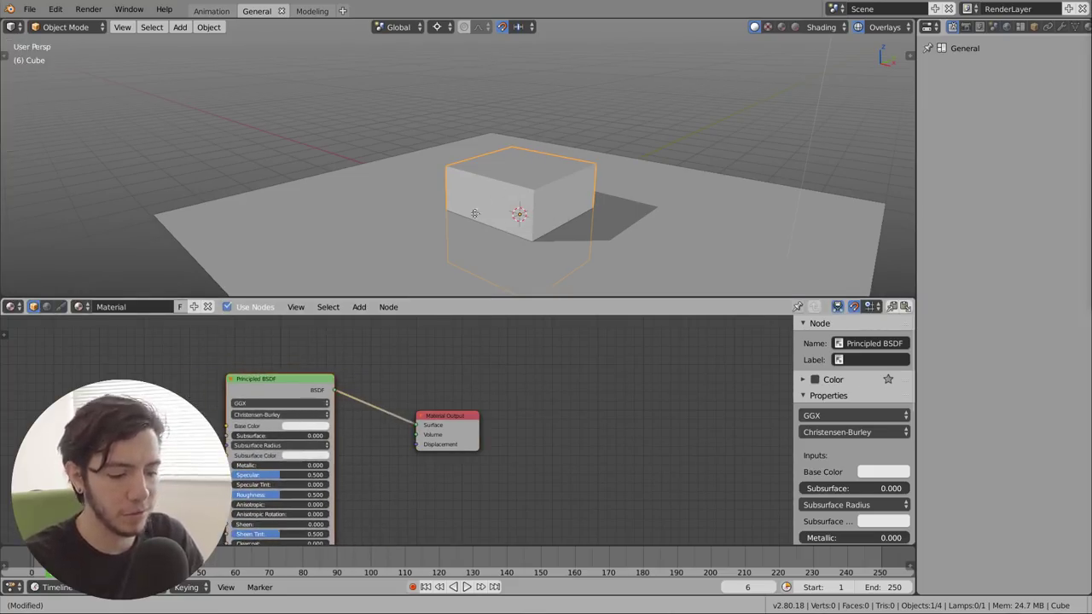
{"action": "middle_click_drag", "start_coordinate": [476, 213], "coordinate": [553, 146]}
{"action": "scroll", "coordinate": [561, 142], "scroll_direction": "down", "scroll_amount": 3}
{"action": "scroll", "coordinate": [555, 119], "scroll_direction": "down", "scroll_amount": 2}
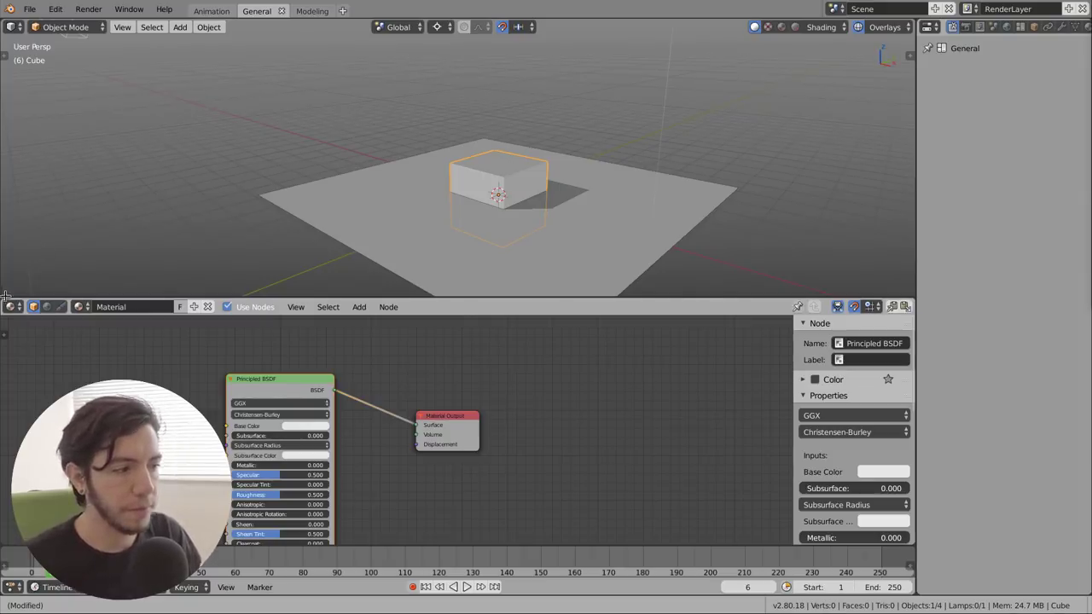
{"action": "left_click_drag", "start_coordinate": [4, 292], "coordinate": [342, 409]}
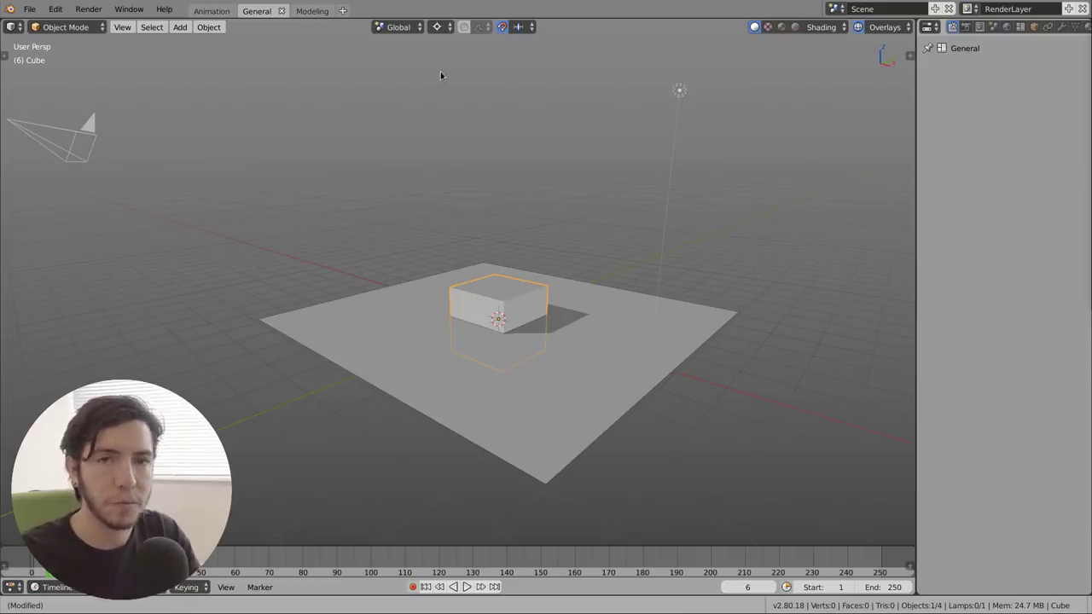
{"action": "left_click", "coordinate": [441, 27]}
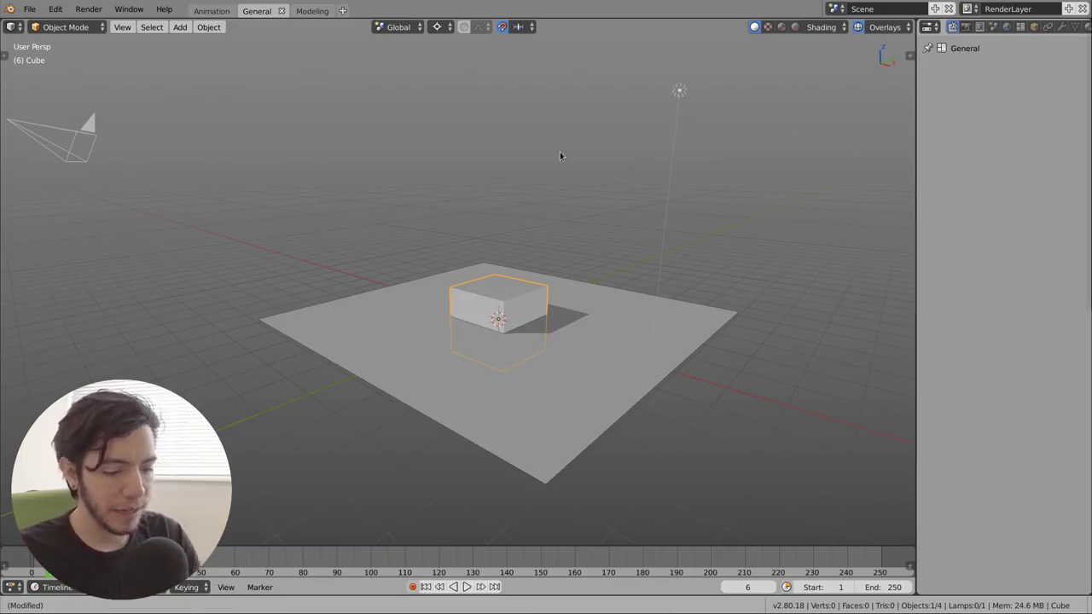
{"action": "key", "text": "ctrl+alt+u"}
In Interface preferences, enable Navigate Manipulator with Manipulator kept on, then close Preferences
{"action": "left_click", "coordinate": [54, 29]}
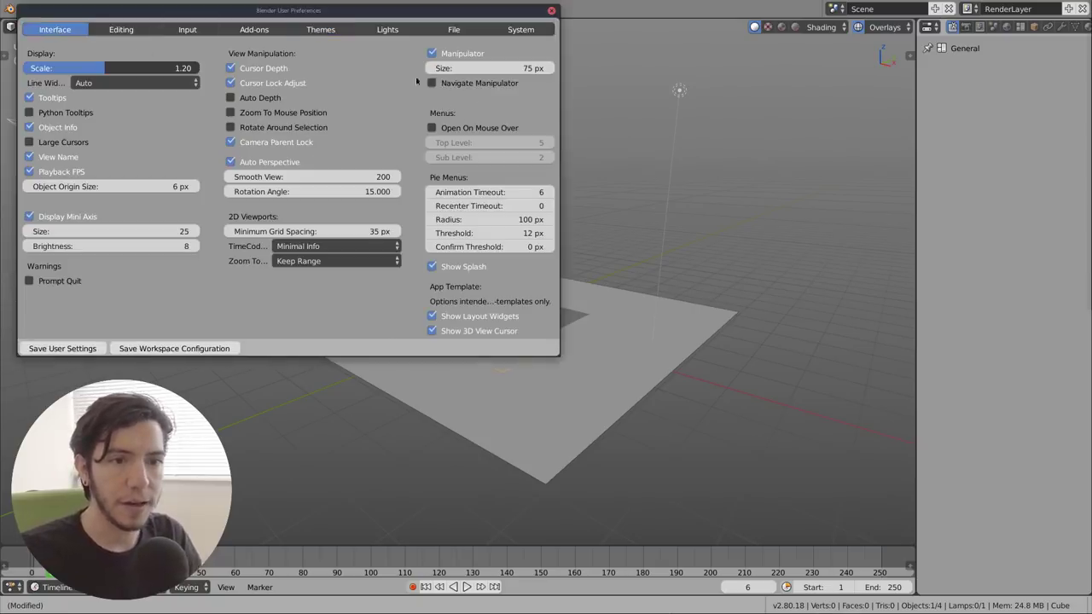
{"action": "left_click", "coordinate": [478, 84]}
{"action": "left_click", "coordinate": [477, 84]}
{"action": "left_click", "coordinate": [478, 84]}
{"action": "left_click", "coordinate": [478, 82]}
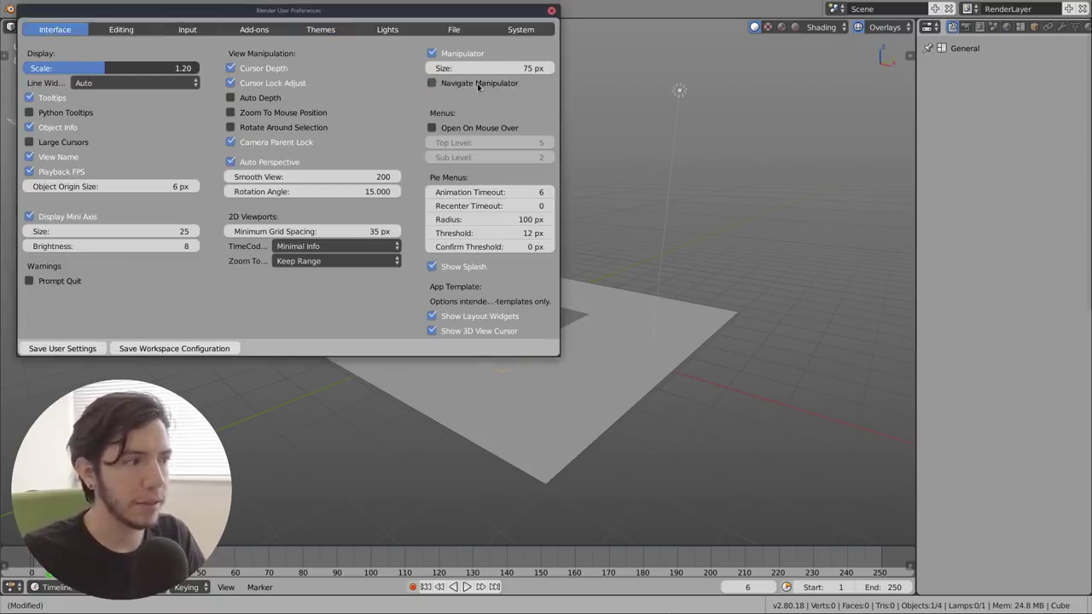
{"action": "left_click", "coordinate": [477, 83]}
{"action": "left_click", "coordinate": [468, 54]}
{"action": "left_click", "coordinate": [468, 54]}
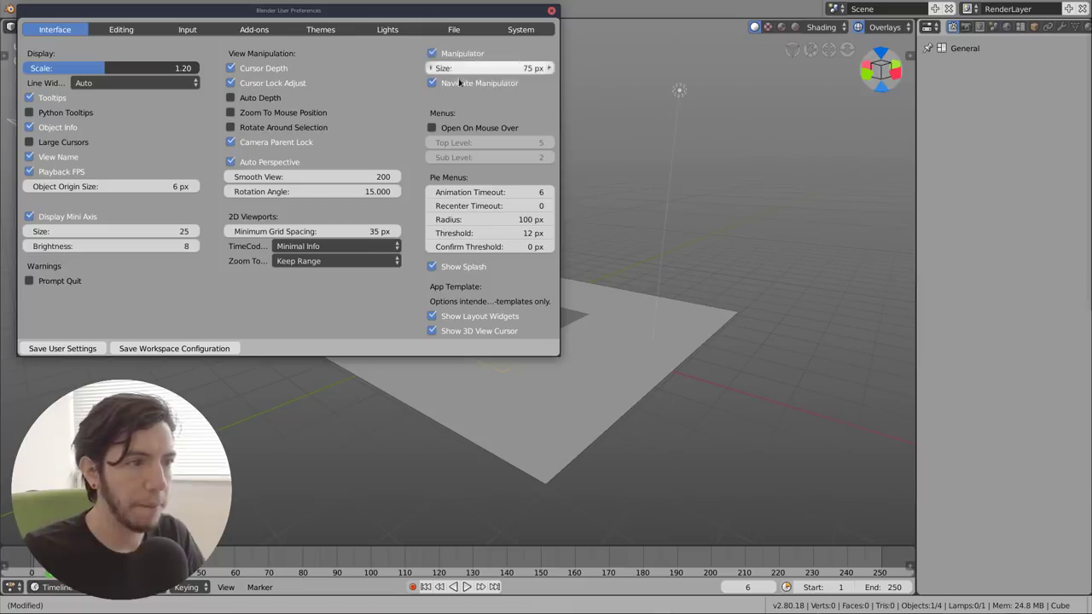
{"action": "left_click", "coordinate": [478, 83]}
{"action": "left_click", "coordinate": [477, 82]}
{"action": "left_click", "coordinate": [551, 11]}
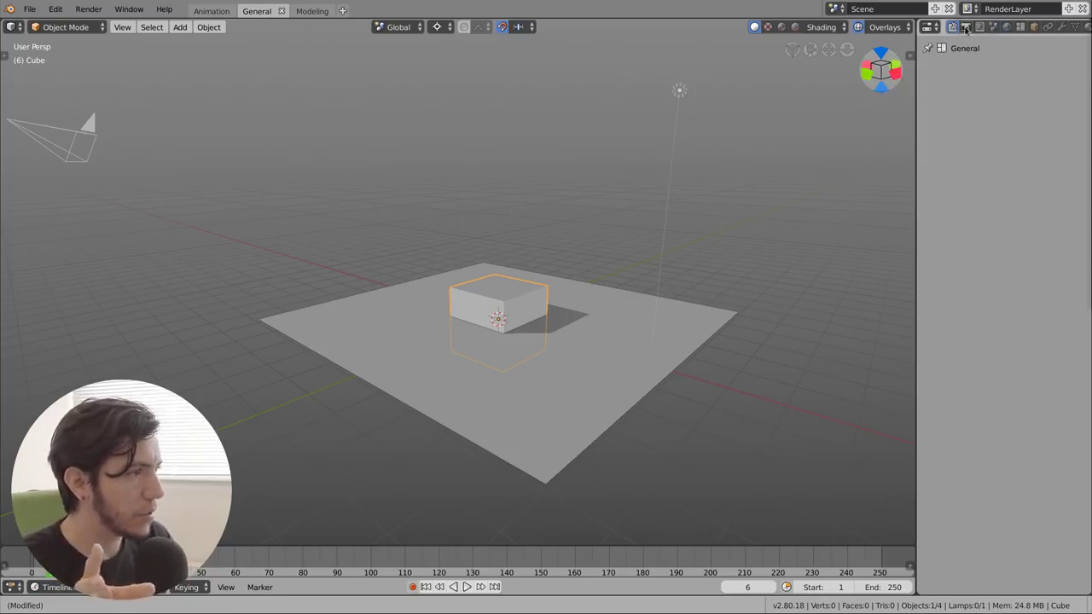
Show the Cube's Object properties, split the 3D view, and make the lower half an Image Editor
{"action": "left_click", "coordinate": [1034, 26]}
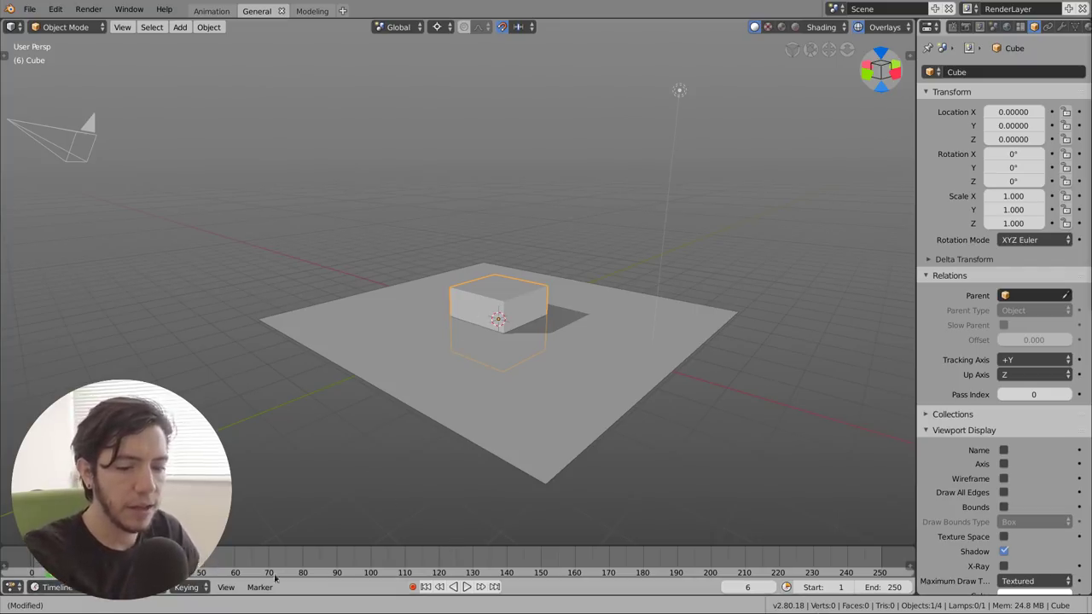
{"action": "right_click", "coordinate": [467, 547]}
{"action": "left_click", "coordinate": [495, 529]}
{"action": "left_click", "coordinate": [208, 260]}
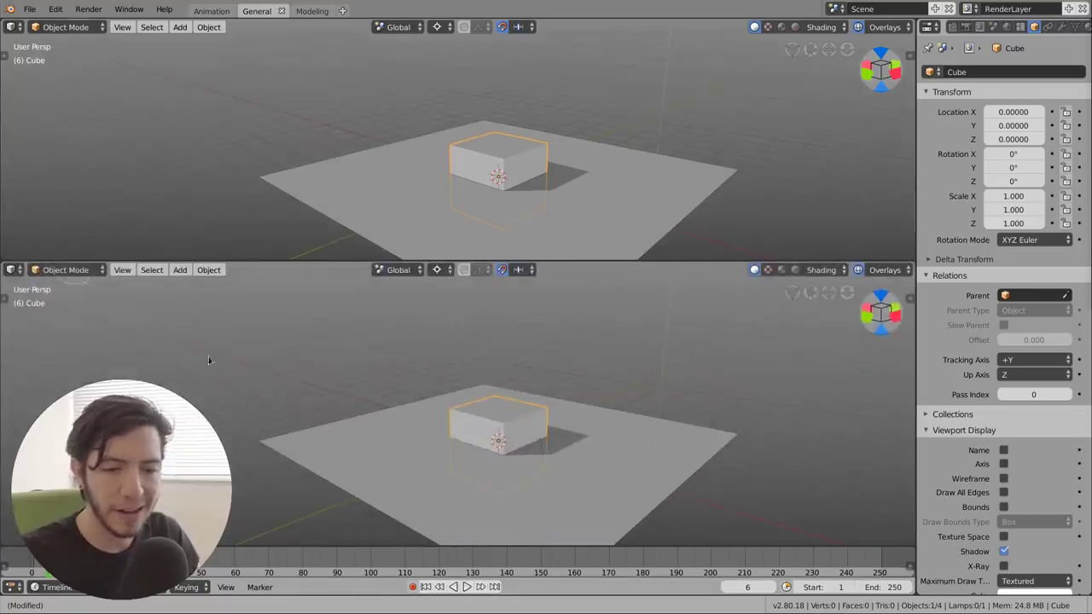
{"action": "key", "text": "shift+F3"}
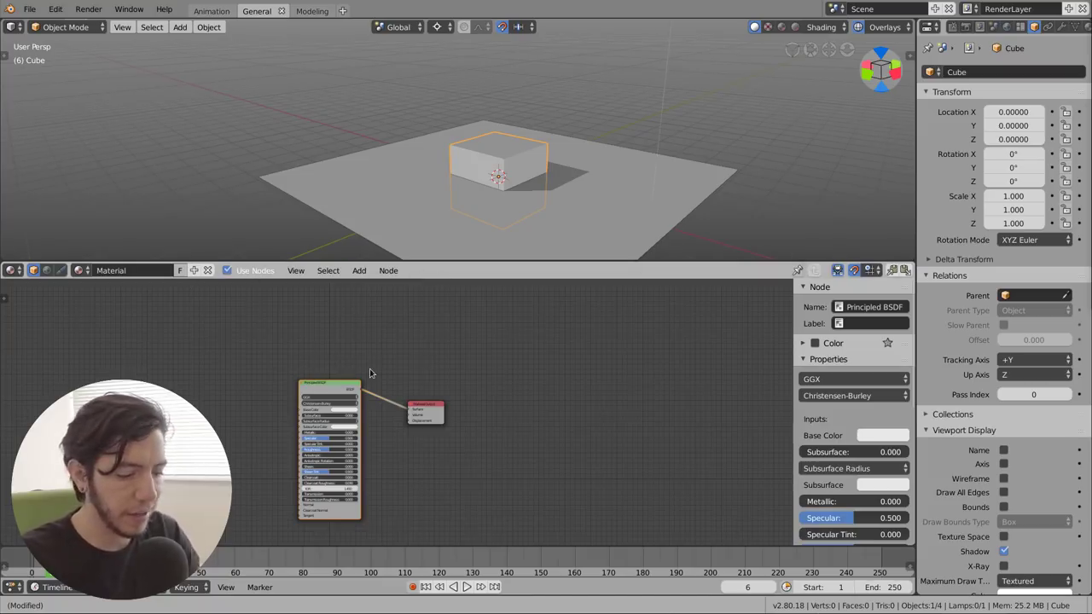
{"action": "key", "text": "shift+F10"}
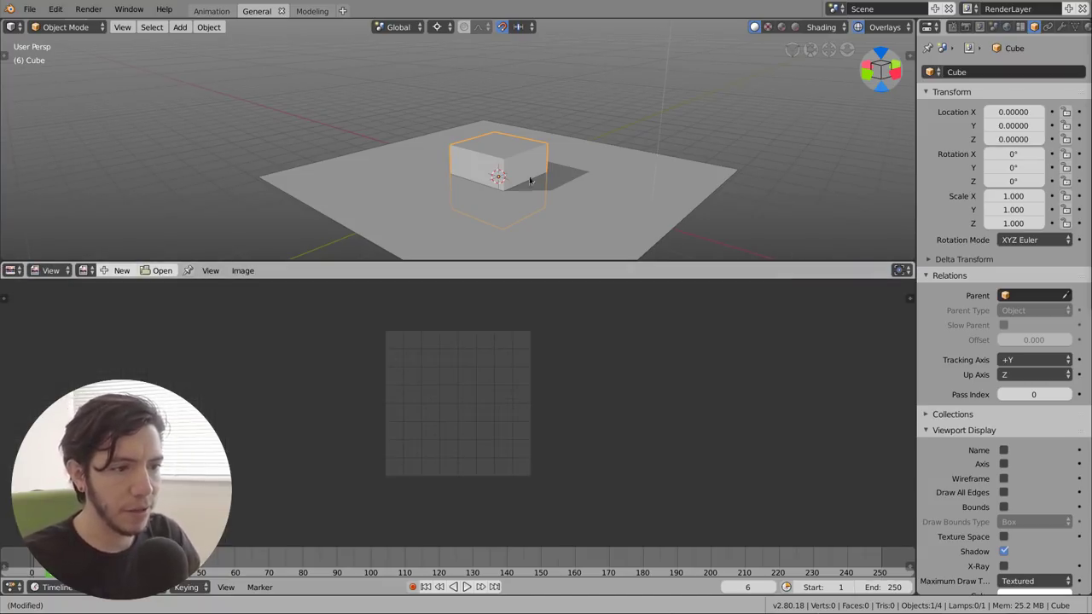
Enter Edit Mode, Unwrap the cube's UVs, and merge the Image Editor back into the 3D view
{"action": "key", "text": "ctrl+Tab"}
{"action": "left_click", "coordinate": [668, 160]}
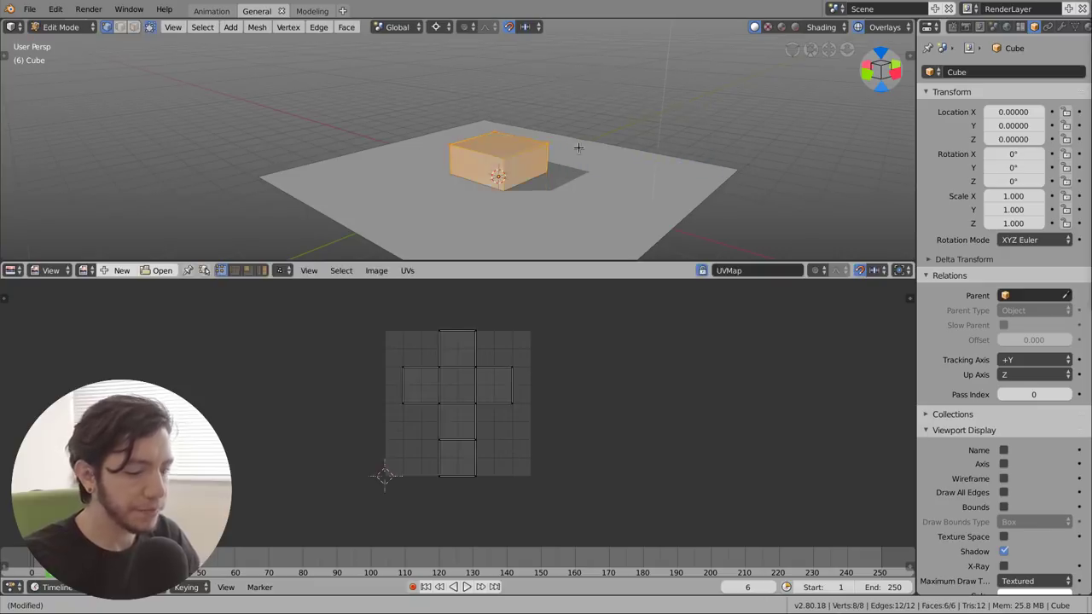
{"action": "key", "text": "u"}
{"action": "left_click", "coordinate": [546, 148]}
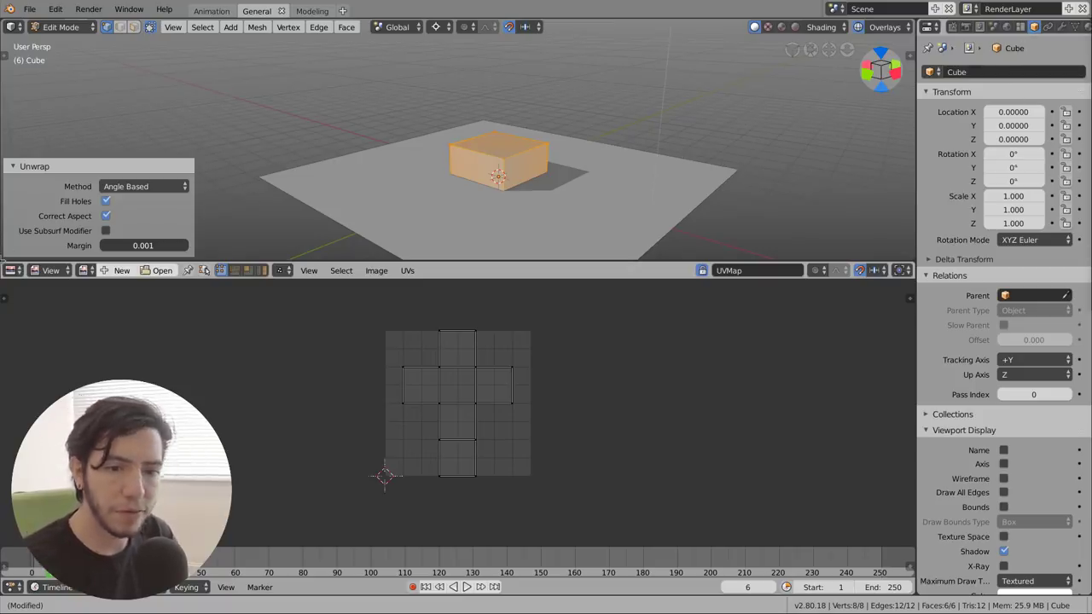
{"action": "left_click_drag", "start_coordinate": [4, 260], "coordinate": [12, 317]}
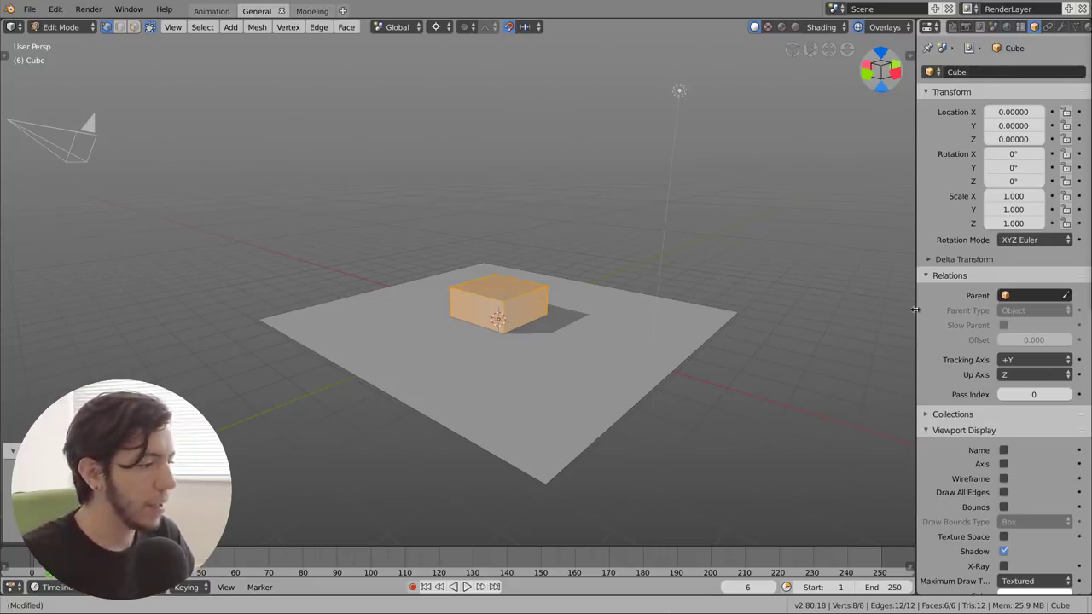
Drag the Properties border left to widen it, collapse Relations, and keep Transform expanded
{"action": "left_click", "coordinate": [942, 94]}
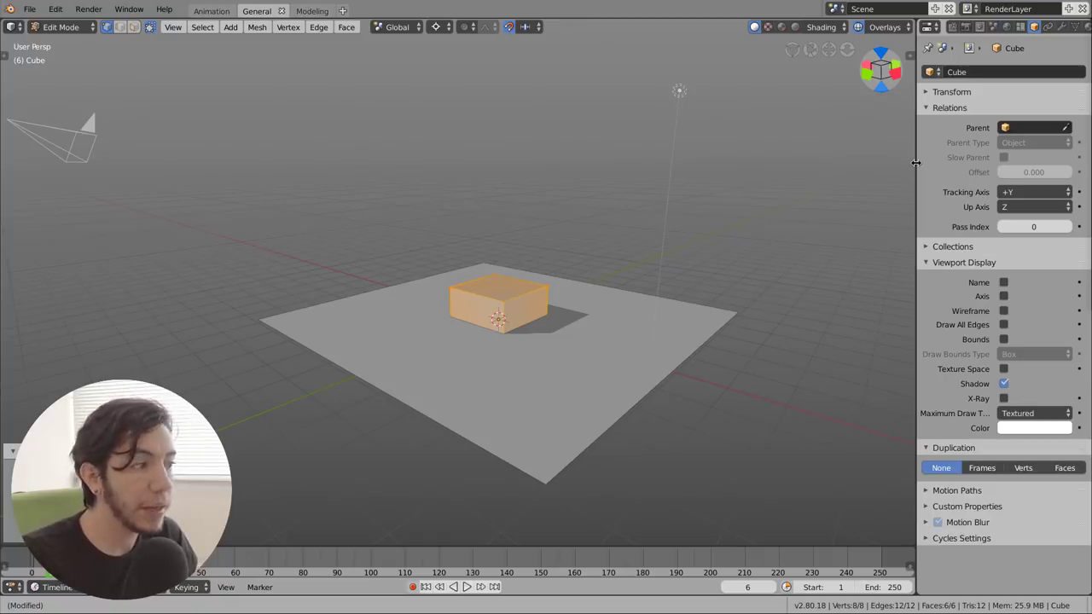
{"action": "left_click_drag", "start_coordinate": [915, 162], "coordinate": [883, 298]}
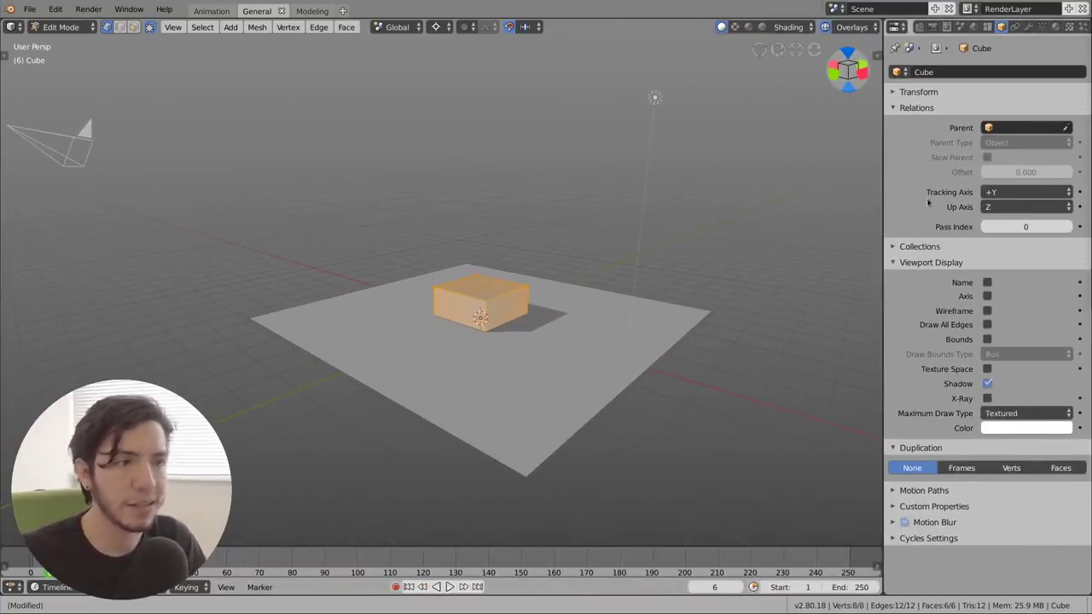
{"action": "left_click", "coordinate": [917, 108]}
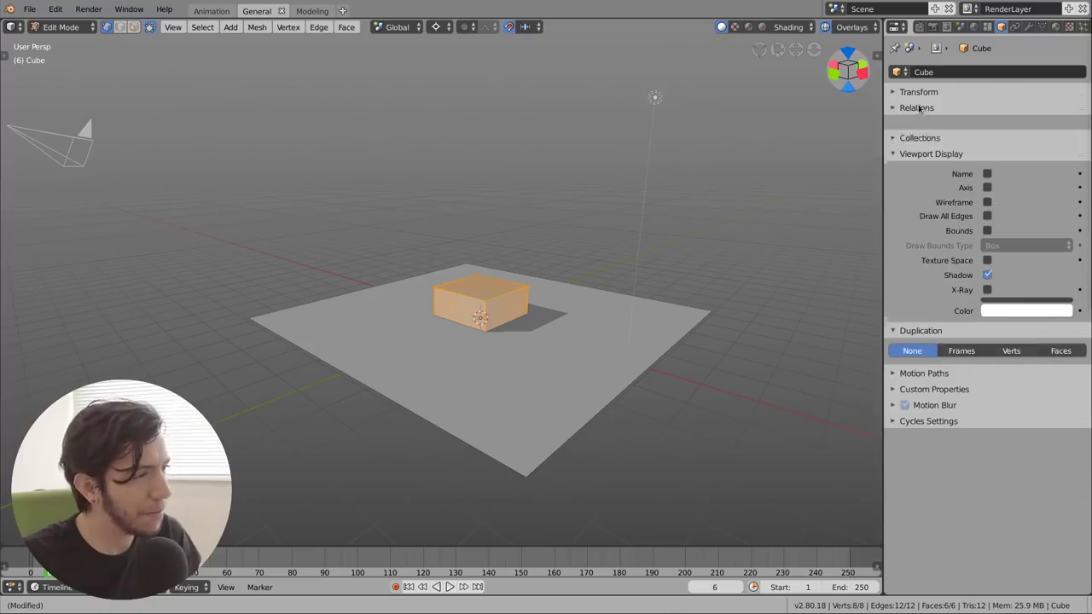
{"action": "left_click", "coordinate": [918, 92]}
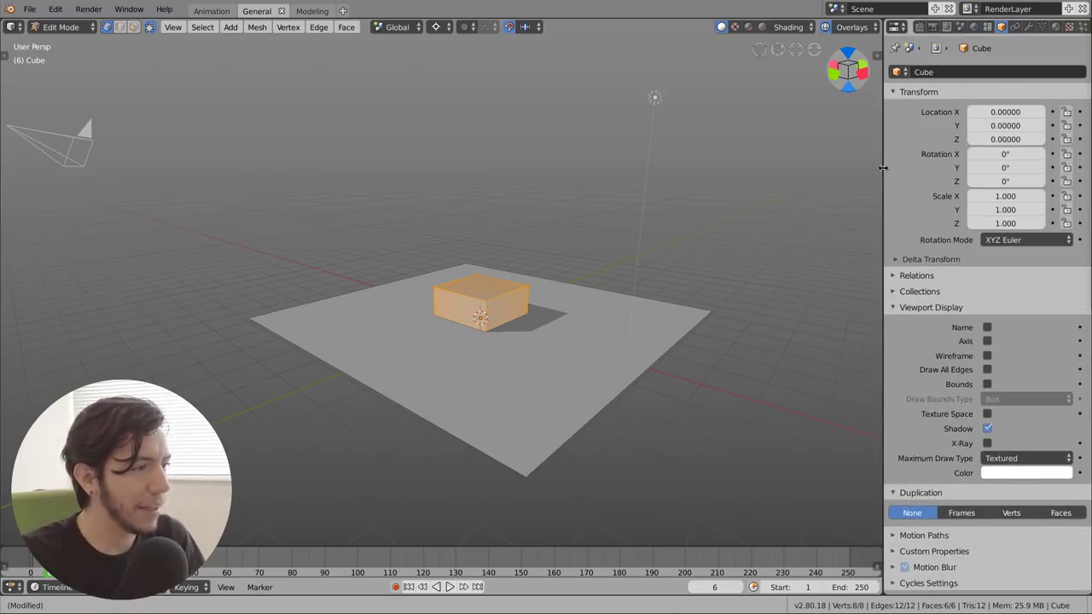
Toggle the transform locks and keyframes on and off, then drag Properties wide into multiple columns
{"action": "left_click_drag", "start_coordinate": [885, 173], "coordinate": [856, 186]}
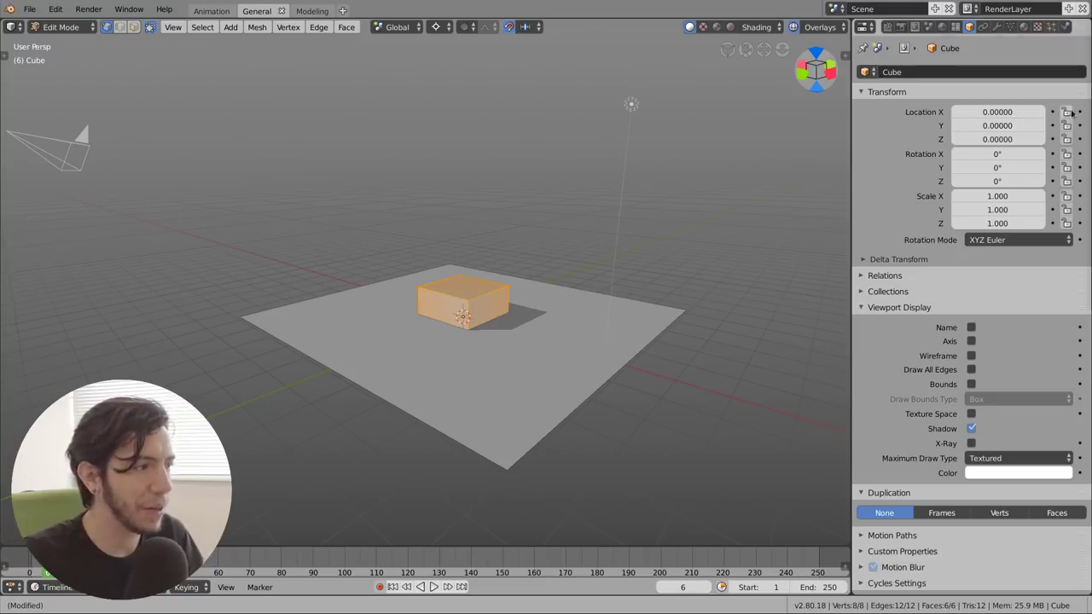
{"action": "left_click_drag", "start_coordinate": [1066, 139], "coordinate": [1066, 112]}
{"action": "left_click_drag", "start_coordinate": [1067, 154], "coordinate": [1066, 181]}
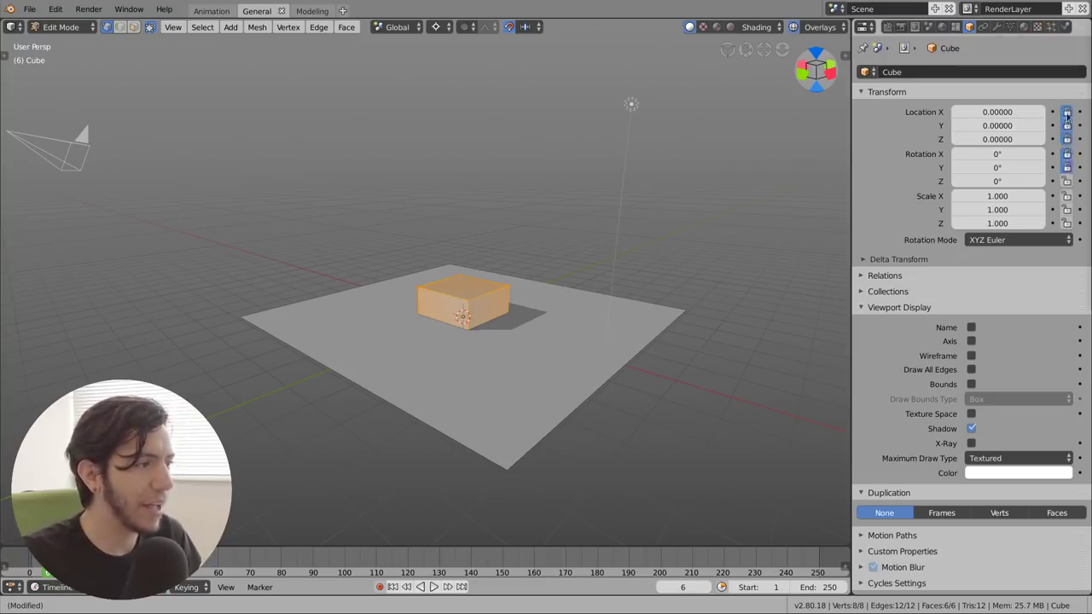
{"action": "left_click_drag", "start_coordinate": [1067, 111], "coordinate": [1067, 171]}
{"action": "left_click_drag", "start_coordinate": [1079, 112], "coordinate": [1079, 229]}
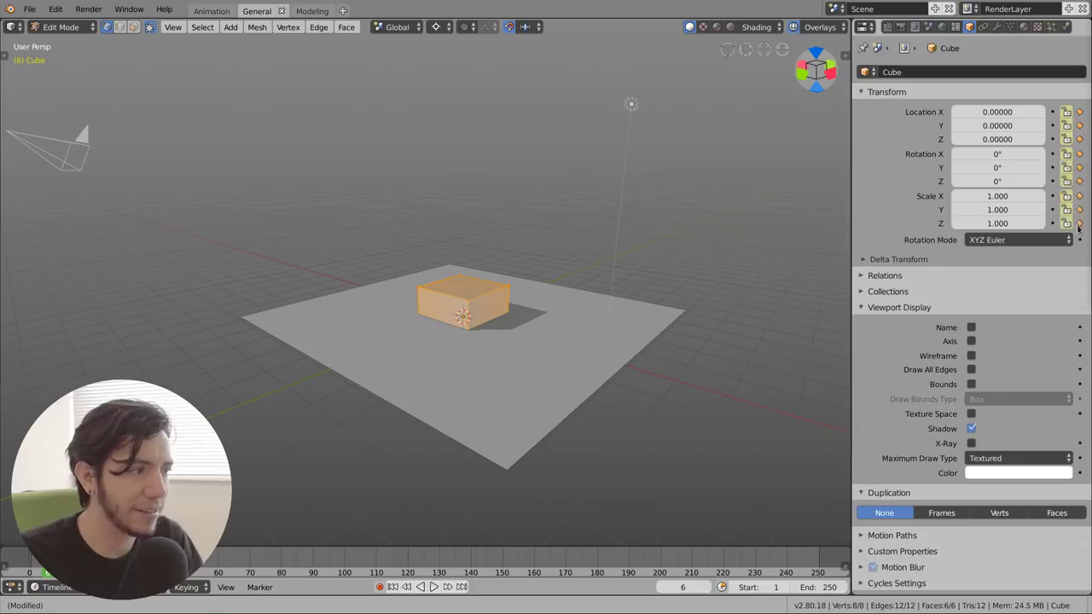
{"action": "left_click_drag", "start_coordinate": [1079, 112], "coordinate": [1080, 229]}
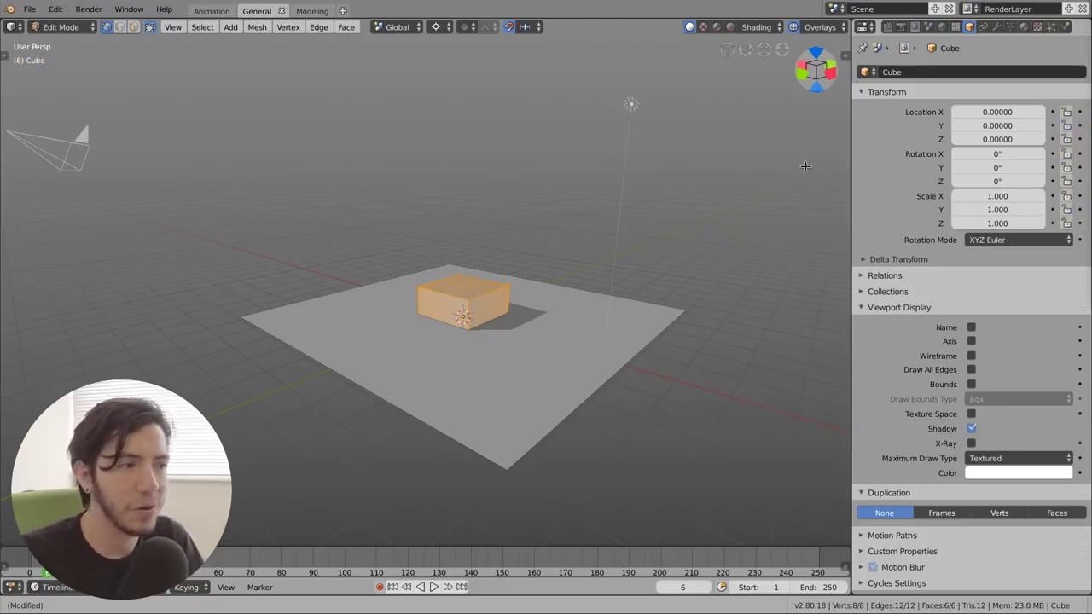
{"action": "left_click_drag", "start_coordinate": [850, 166], "coordinate": [379, 186]}
Expand Delta Transform, narrow Properties back to one column, and open the Render tab
{"action": "left_click", "coordinate": [822, 219]}
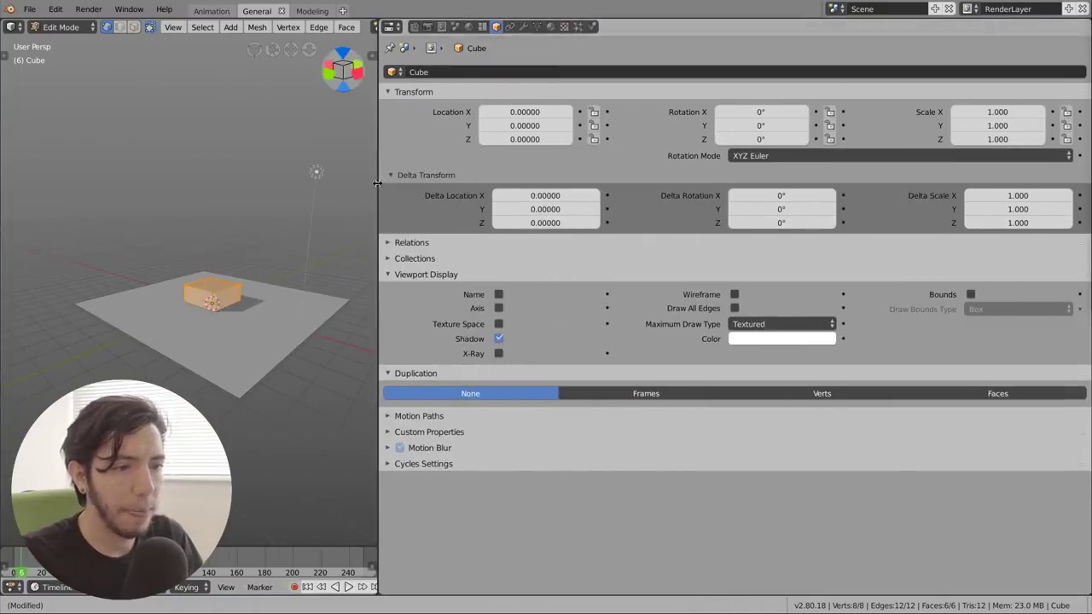
{"action": "left_click_drag", "start_coordinate": [378, 182], "coordinate": [867, 183]}
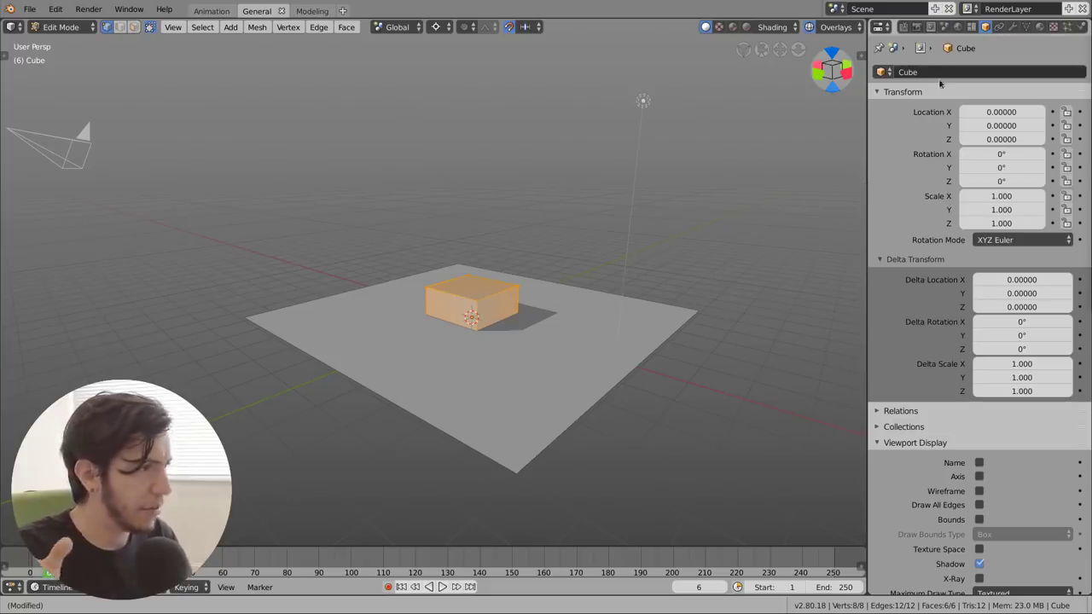
{"action": "left_click", "coordinate": [918, 26]}
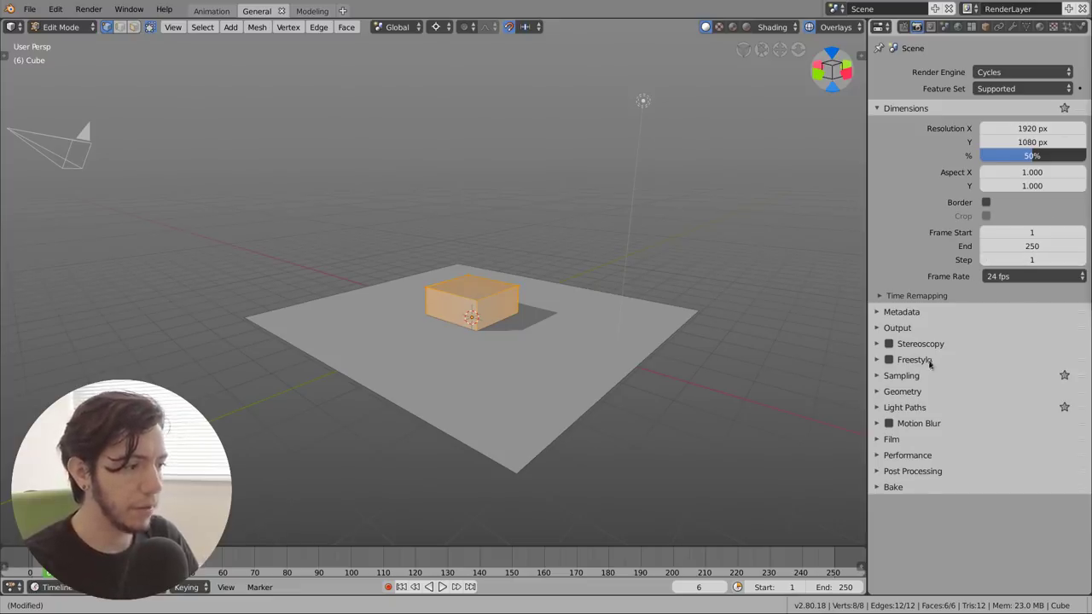
Leave Edit Mode, select the camera, show its camera data settings and move the 3D cursor right
{"action": "key", "text": "Tab"}
{"action": "left_click", "coordinate": [55, 145]}
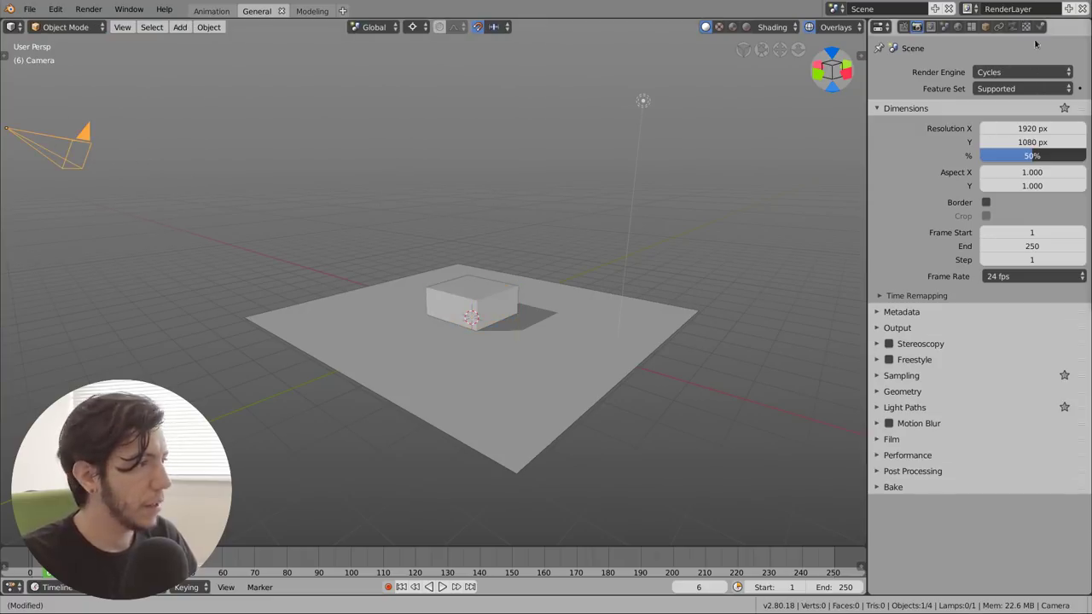
{"action": "left_click", "coordinate": [1012, 28]}
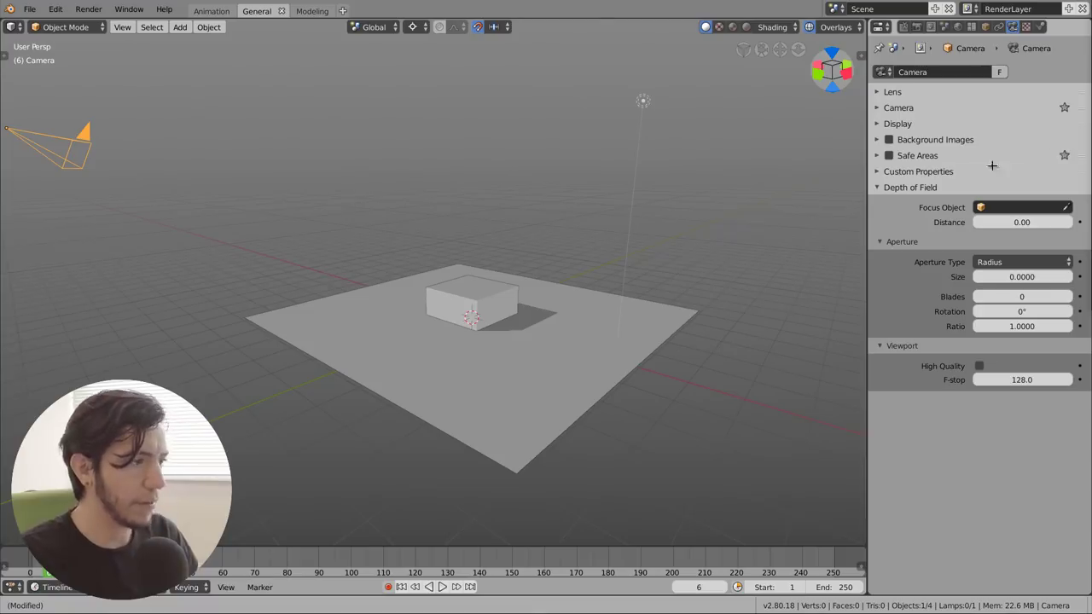
{"action": "right_click", "coordinate": [815, 195], "text": "shift"}
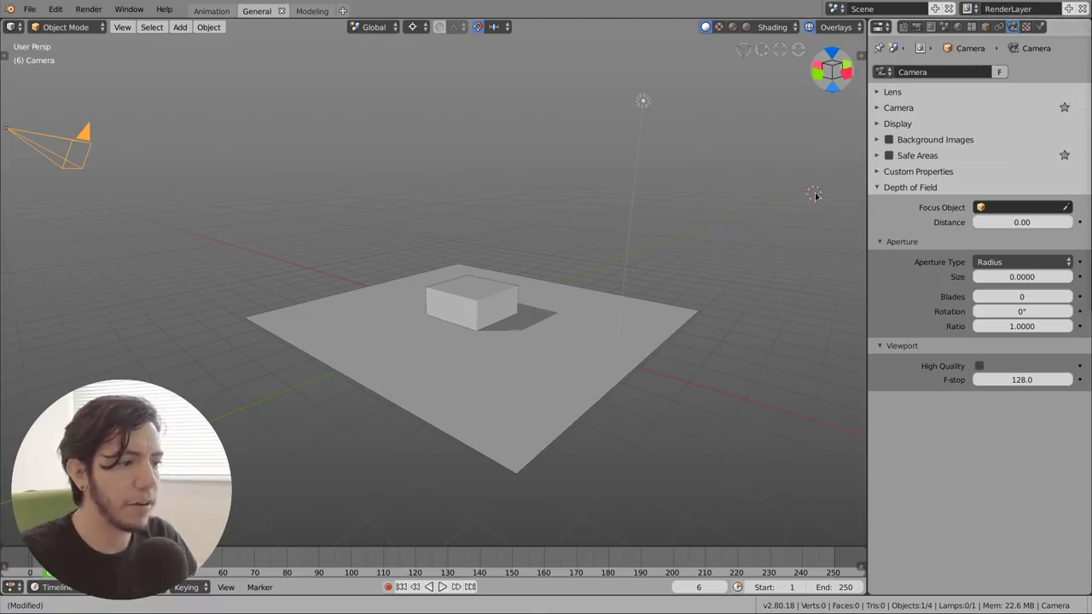
Review the camera's Safe Areas settings and presets, then return to render settings with the tool settings bar shown
{"action": "left_click", "coordinate": [1065, 156]}
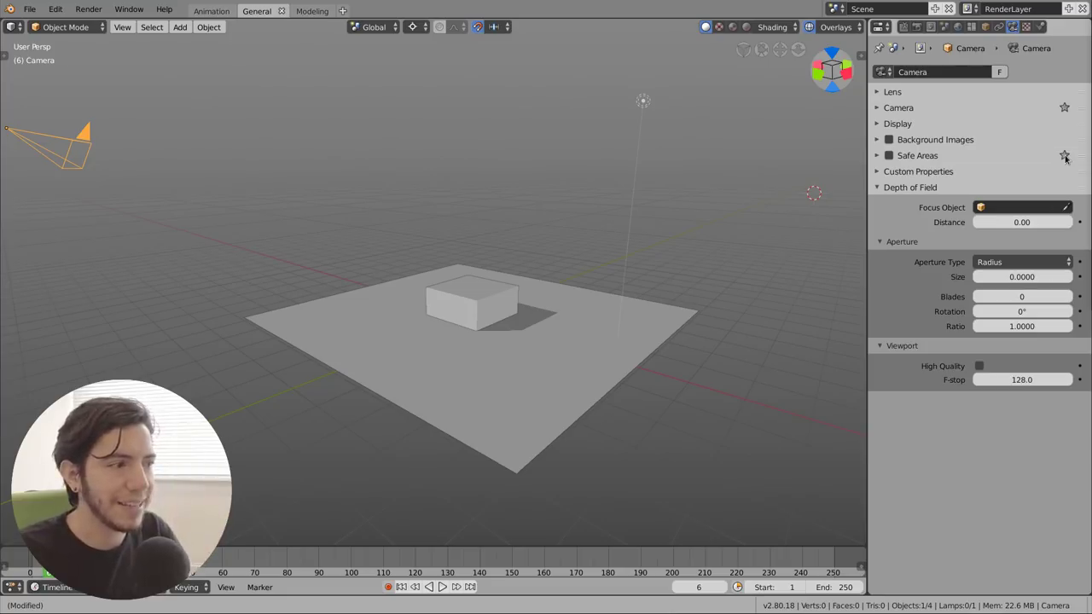
{"action": "left_click", "coordinate": [960, 160]}
{"action": "left_click", "coordinate": [1065, 157]}
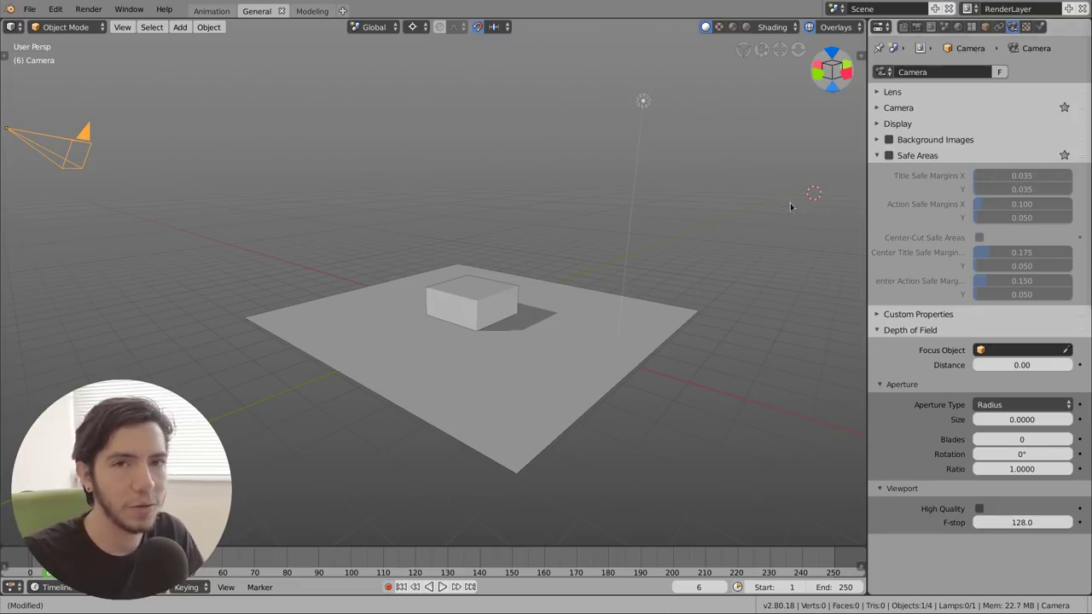
{"action": "left_click", "coordinate": [919, 27]}
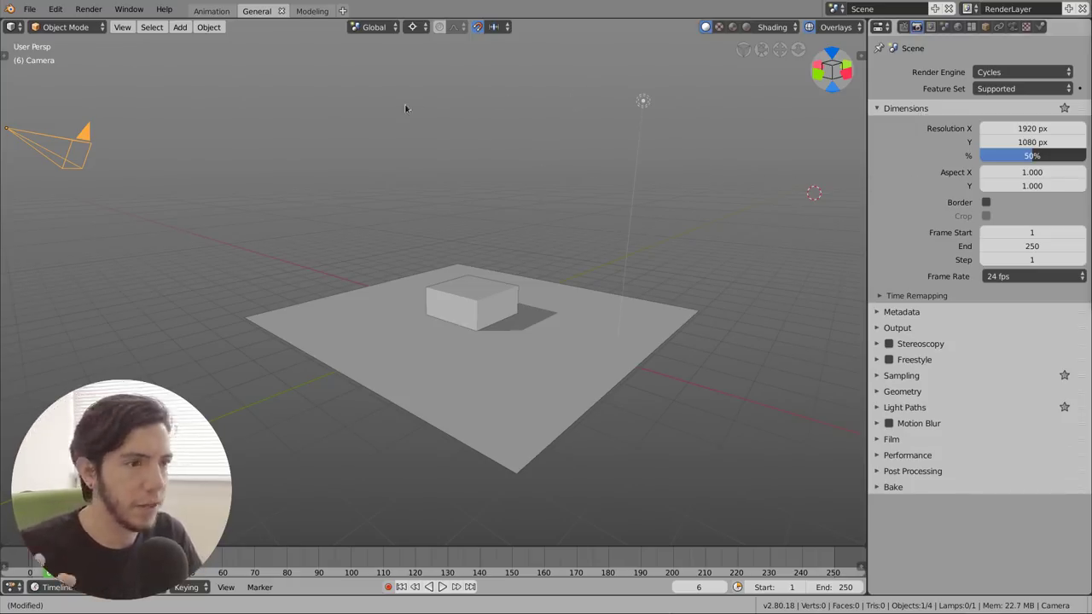
{"action": "left_click_drag", "start_coordinate": [595, 18], "coordinate": [598, 29]}
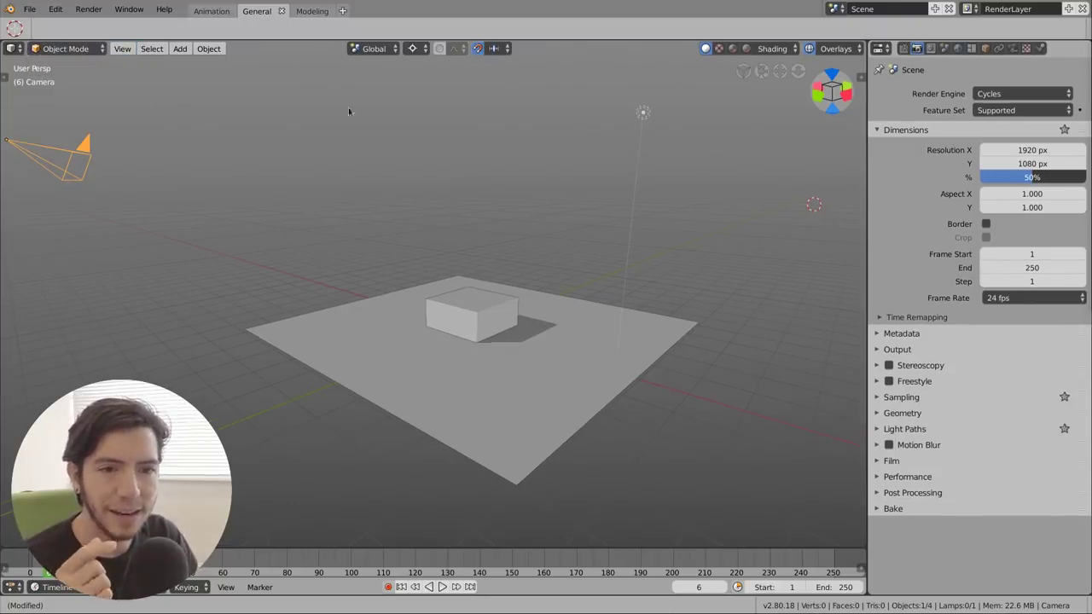
Make the cube active and switch it to Sculpt Mode, briefly toggling stereoscopy on and off
{"action": "left_click", "coordinate": [470, 286]}
{"action": "left_click", "coordinate": [471, 312], "text": "shift"}
{"action": "left_click", "coordinate": [68, 48]}
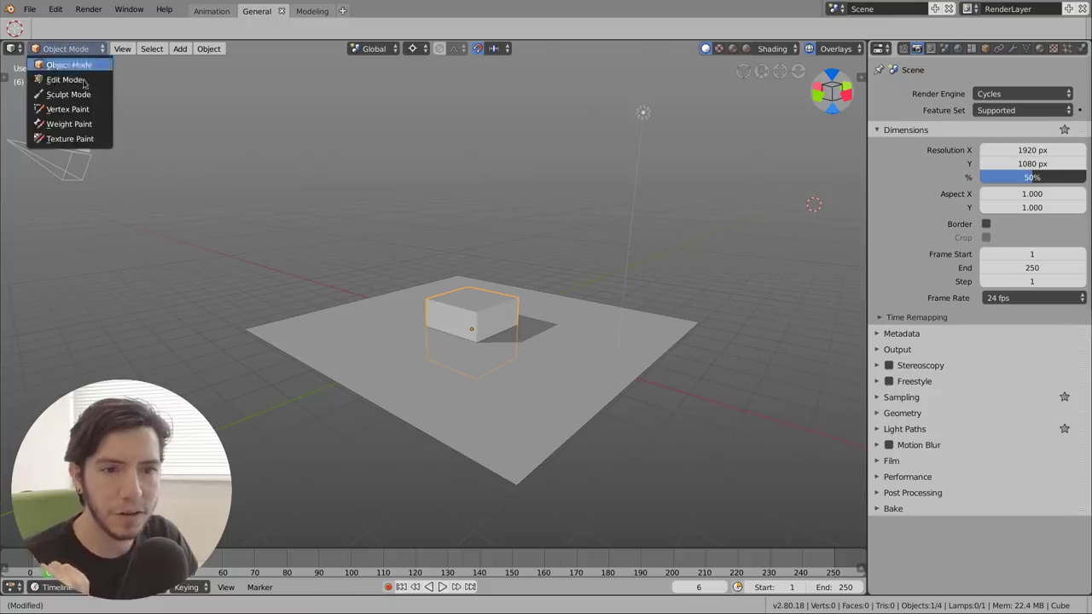
{"action": "left_click", "coordinate": [94, 96]}
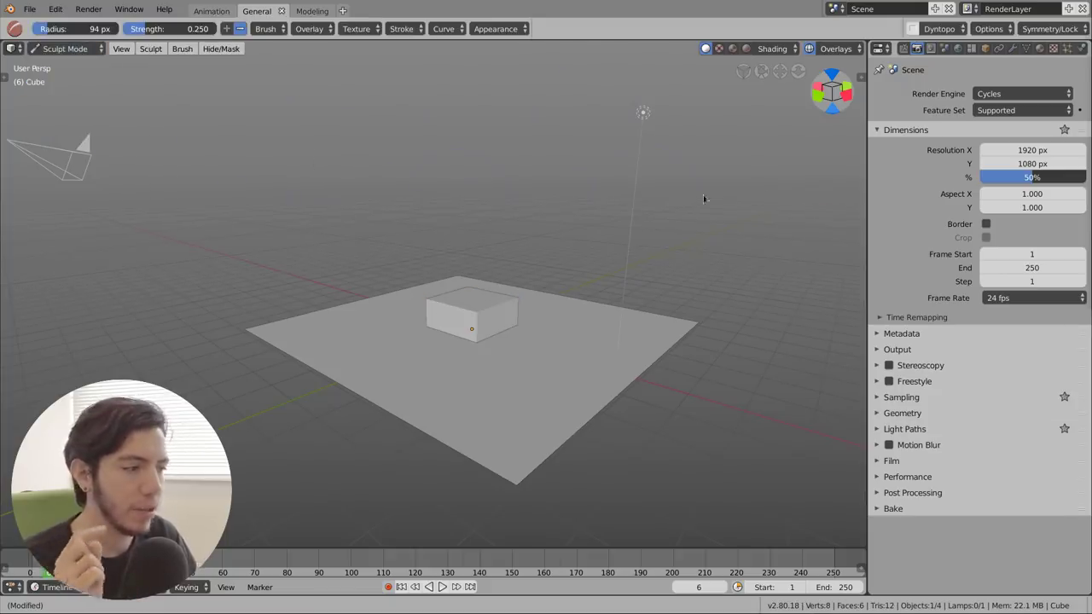
{"action": "left_click", "coordinate": [920, 366]}
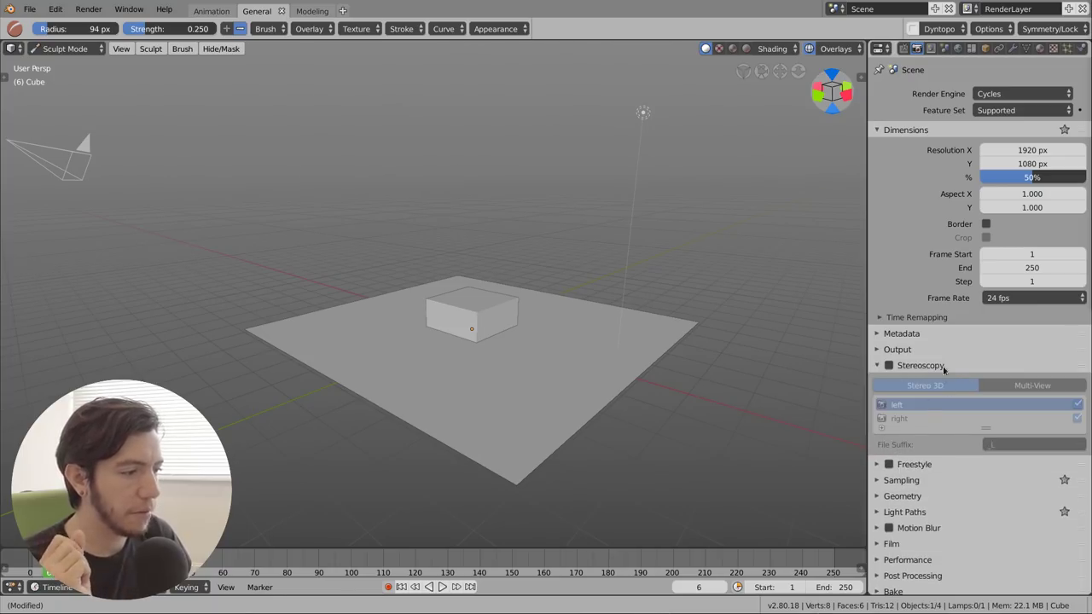
{"action": "left_click", "coordinate": [889, 365]}
{"action": "left_click", "coordinate": [889, 365]}
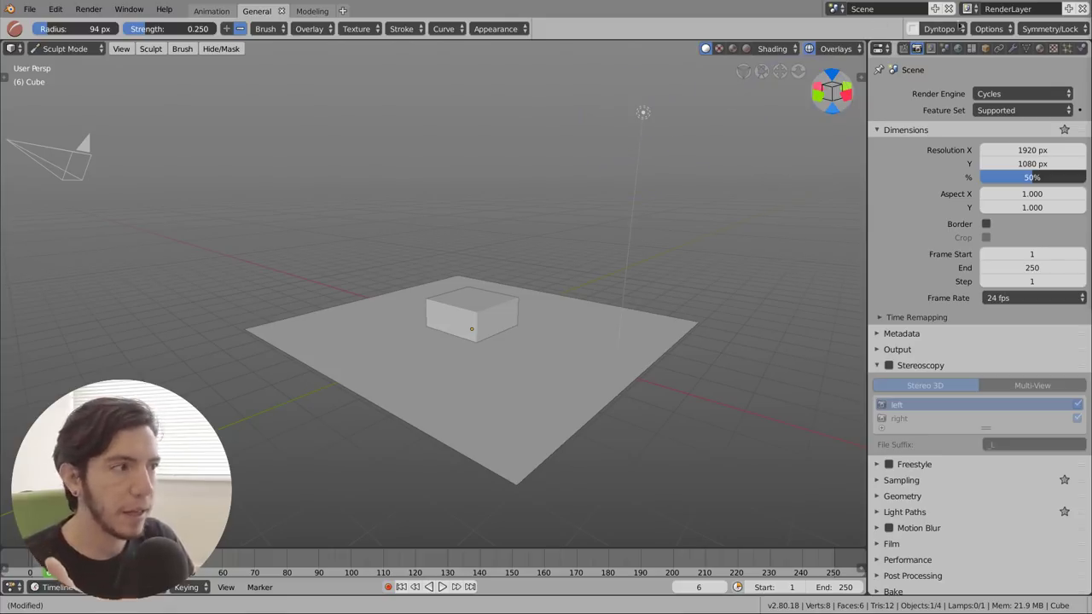
Enable Dyntopo, accept the vertex-data warning, and inspect the Dyntopo and sculpt Options popovers
{"action": "left_click", "coordinate": [914, 29]}
{"action": "left_click", "coordinate": [893, 71]}
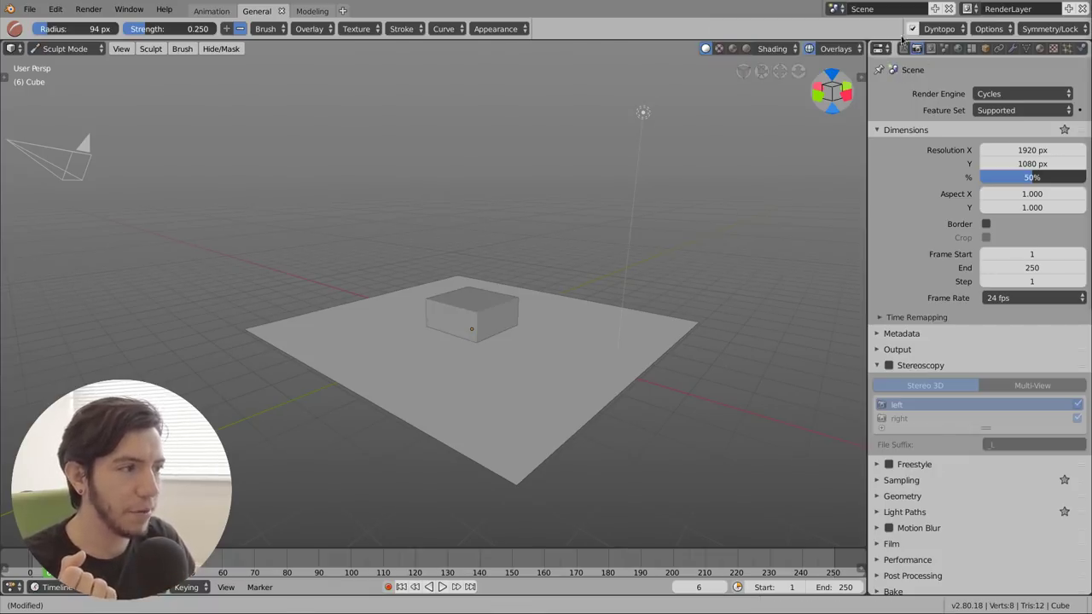
{"action": "scroll", "coordinate": [560, 272], "scroll_direction": "up", "scroll_amount": 3}
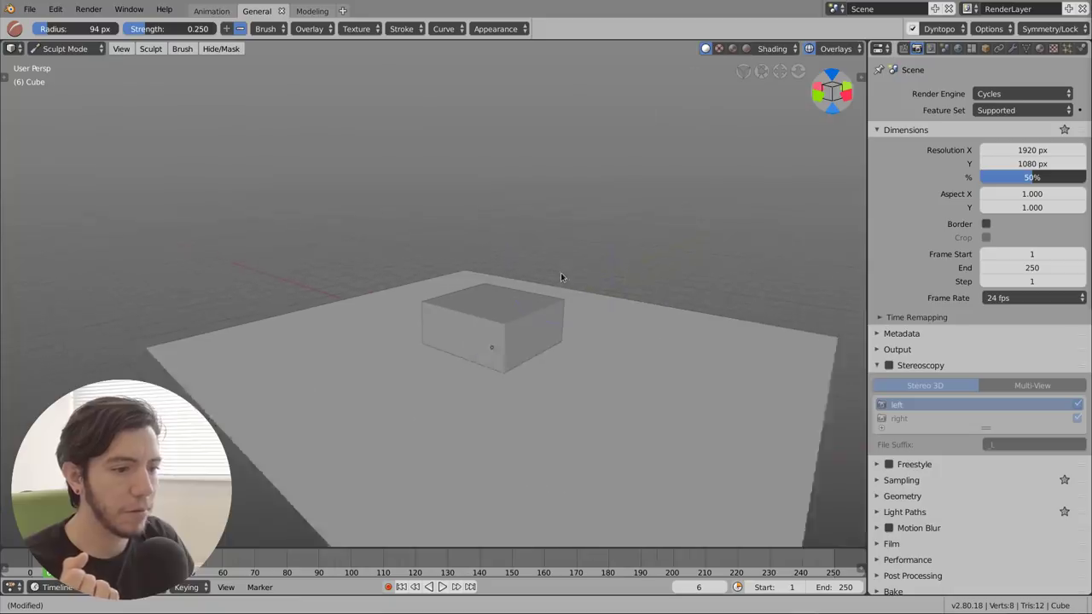
{"action": "left_click", "coordinate": [926, 30]}
{"action": "left_click", "coordinate": [953, 32]}
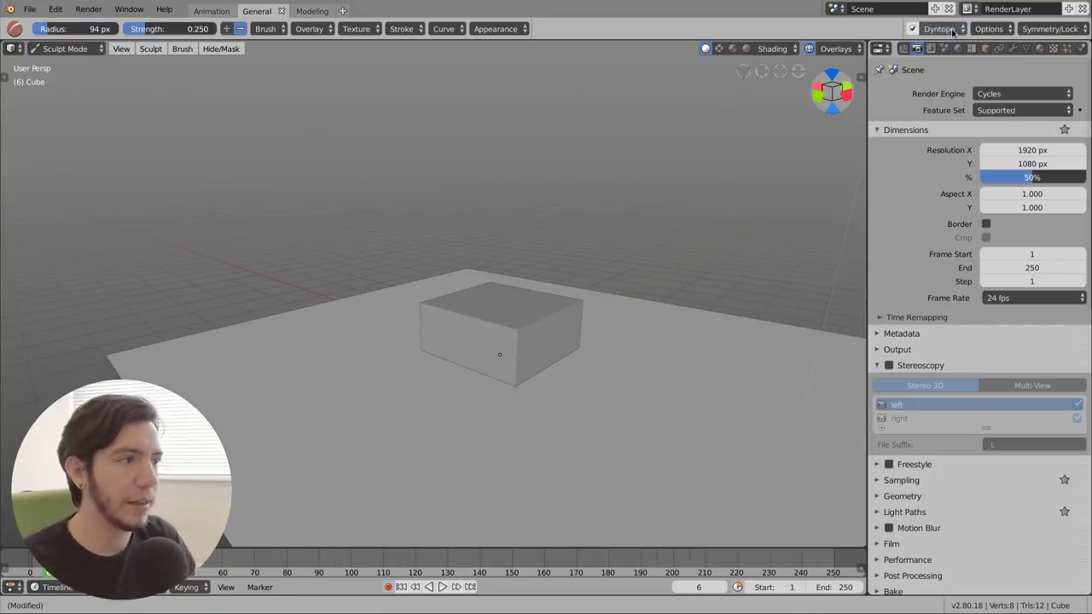
{"action": "left_click", "coordinate": [945, 32]}
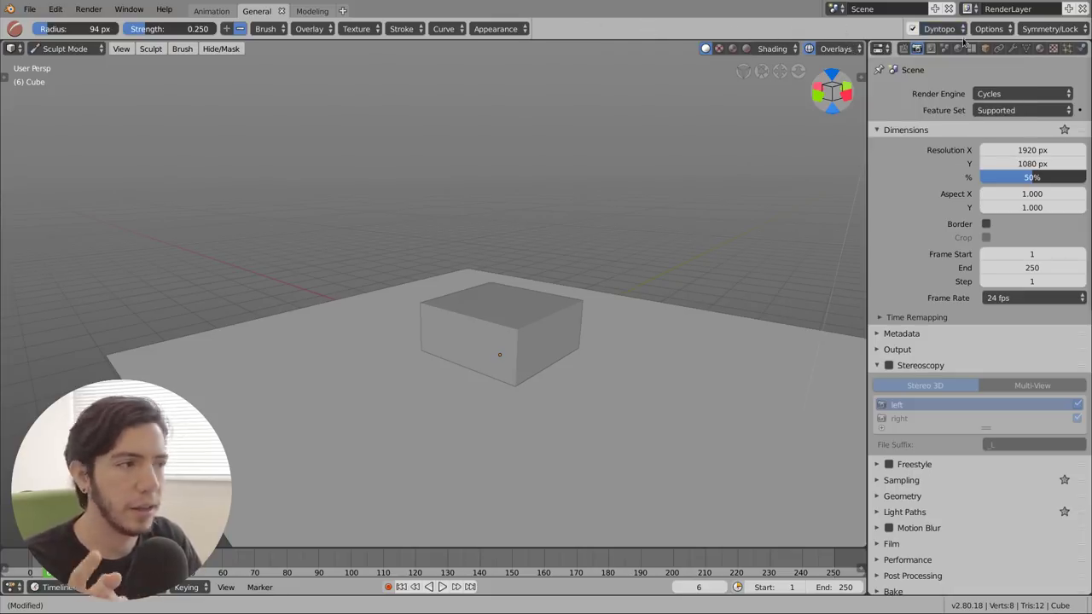
{"action": "left_click", "coordinate": [1010, 31]}
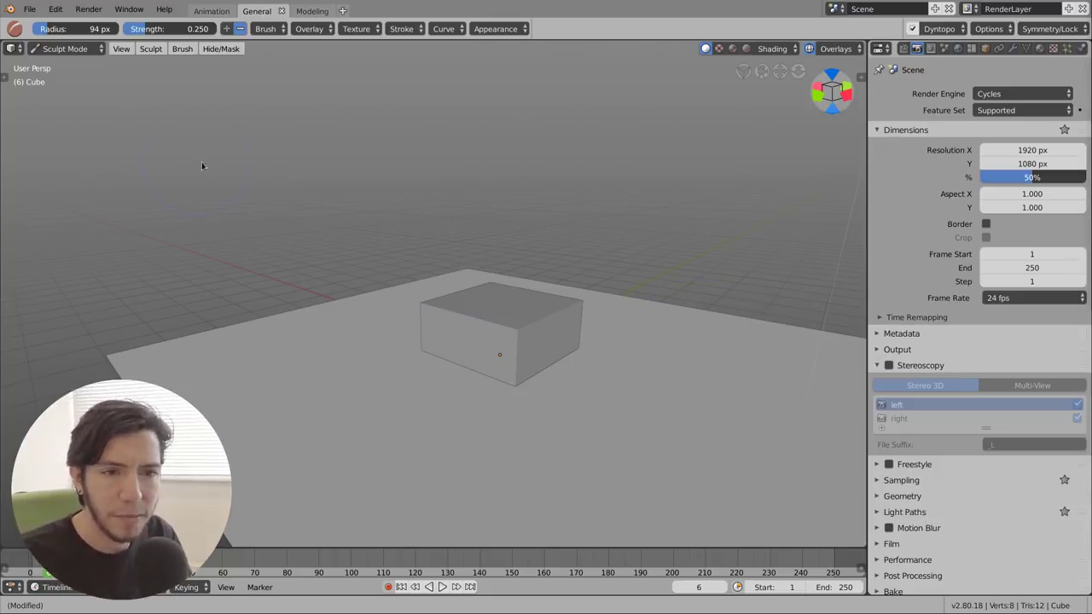
Return the cube to Object Mode and view the scene from the left and top
{"action": "left_click", "coordinate": [64, 48]}
{"action": "left_click", "coordinate": [60, 50]}
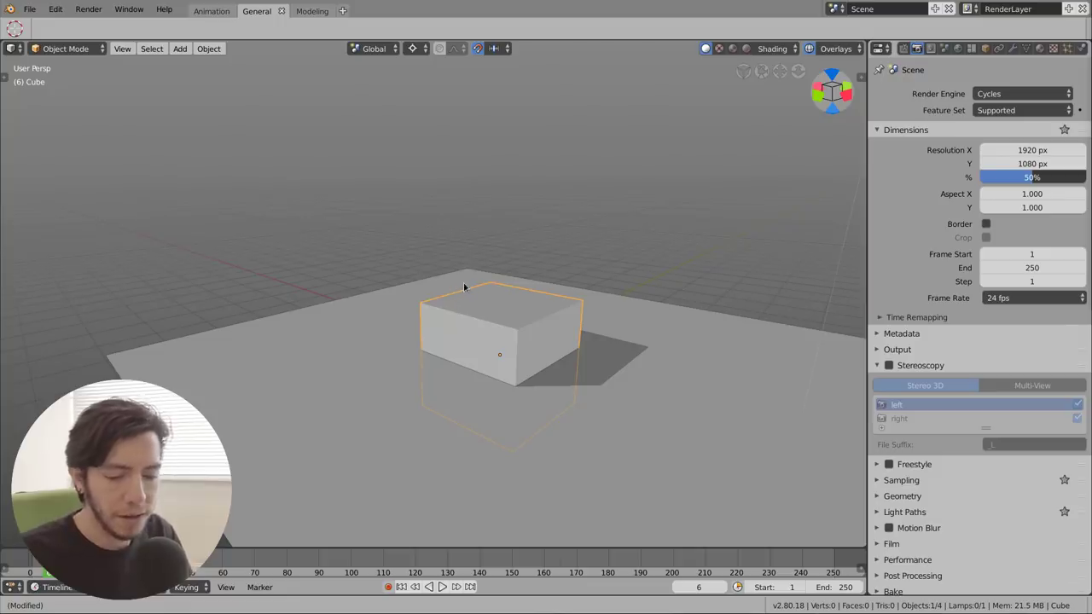
{"action": "key", "text": "ctrl+KP_3"}
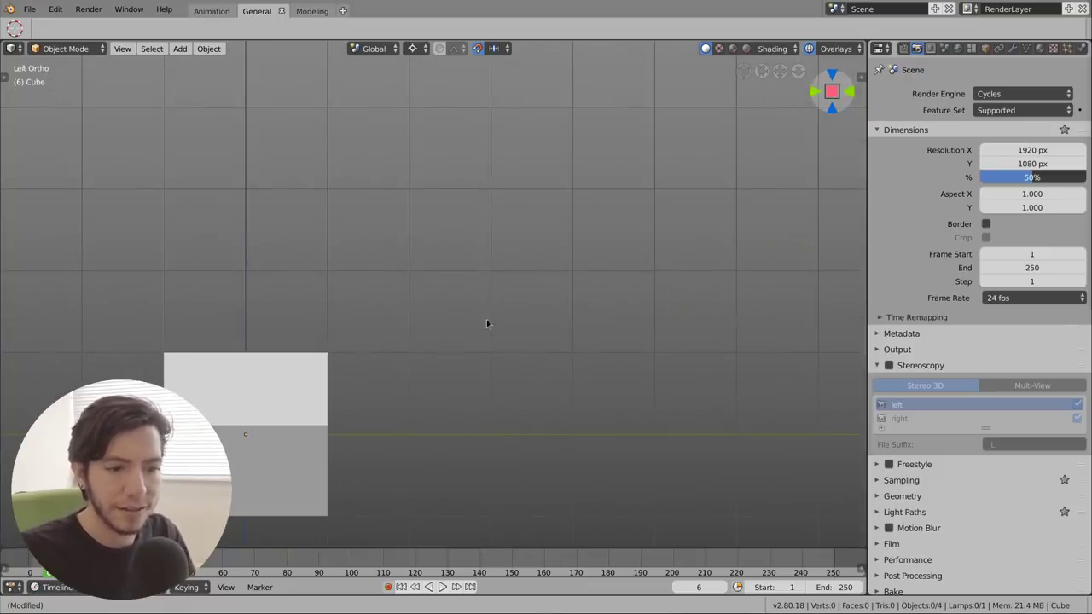
{"action": "key", "text": "grave"}
{"action": "left_click", "coordinate": [500, 275]}
View from the bottom, orbit to an angled view, select the plane then the cube, and bring up the mode pie
{"action": "key", "text": "grave"}
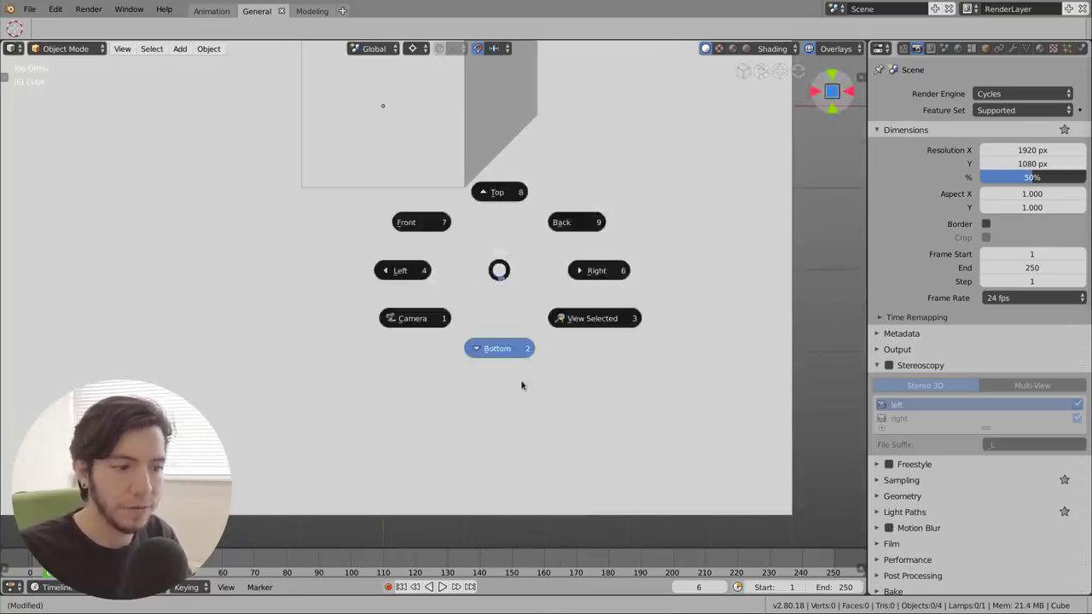
{"action": "left_click", "coordinate": [521, 383]}
{"action": "middle_click_drag", "start_coordinate": [476, 295], "coordinate": [540, 322]}
{"action": "left_click", "coordinate": [529, 273]}
{"action": "left_click", "coordinate": [446, 277]}
{"action": "key", "text": "ctrl+Tab"}
{"action": "scroll", "coordinate": [540, 322], "scroll_direction": "up", "scroll_amount": 3}
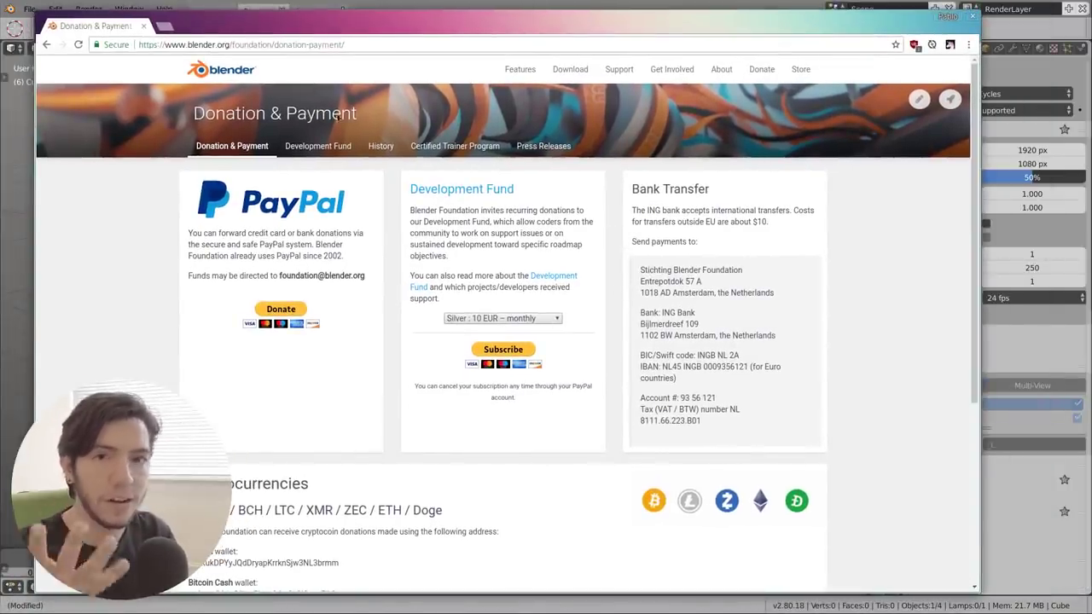
Open the Development Fund page, scroll through its grants, and check monthly tiers keeping Silver : 10 EUR
{"action": "left_click", "coordinate": [501, 189]}
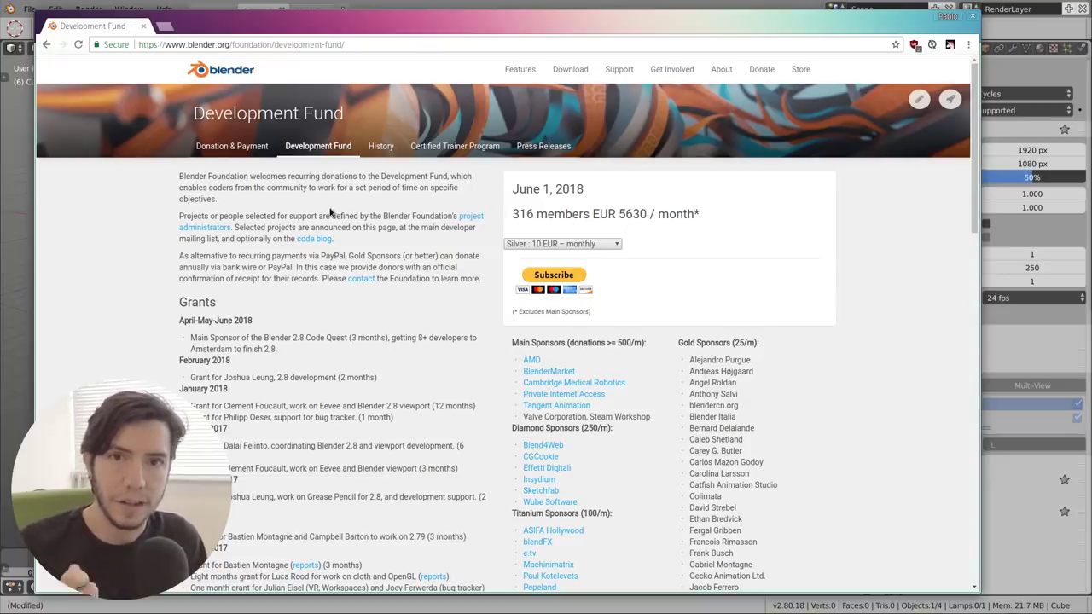
{"action": "scroll", "coordinate": [256, 282], "scroll_direction": "down", "scroll_amount": 1}
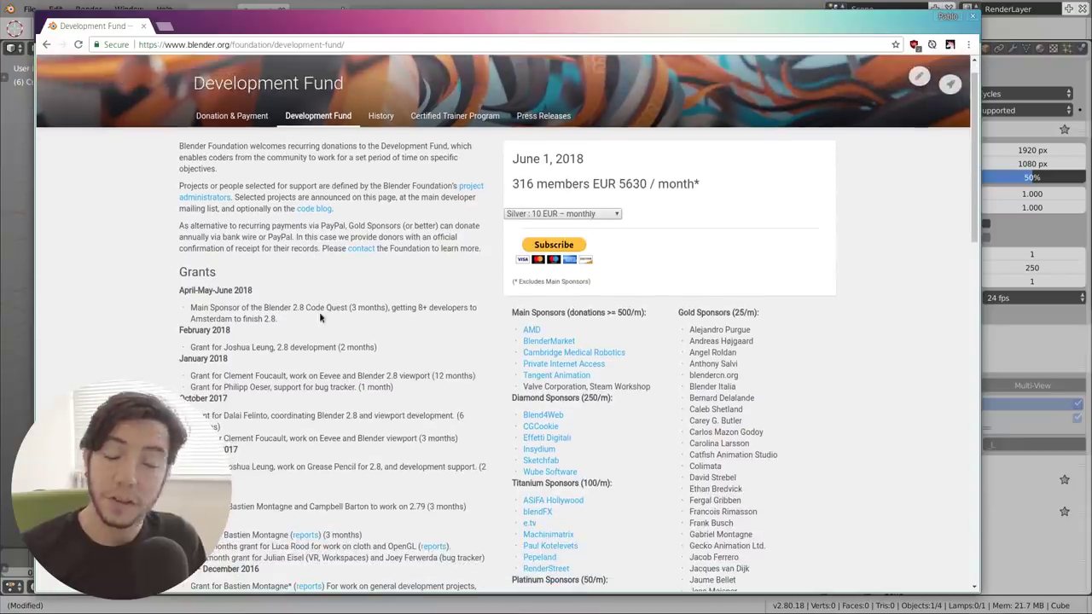
{"action": "scroll", "coordinate": [214, 359], "scroll_direction": "down", "scroll_amount": 15}
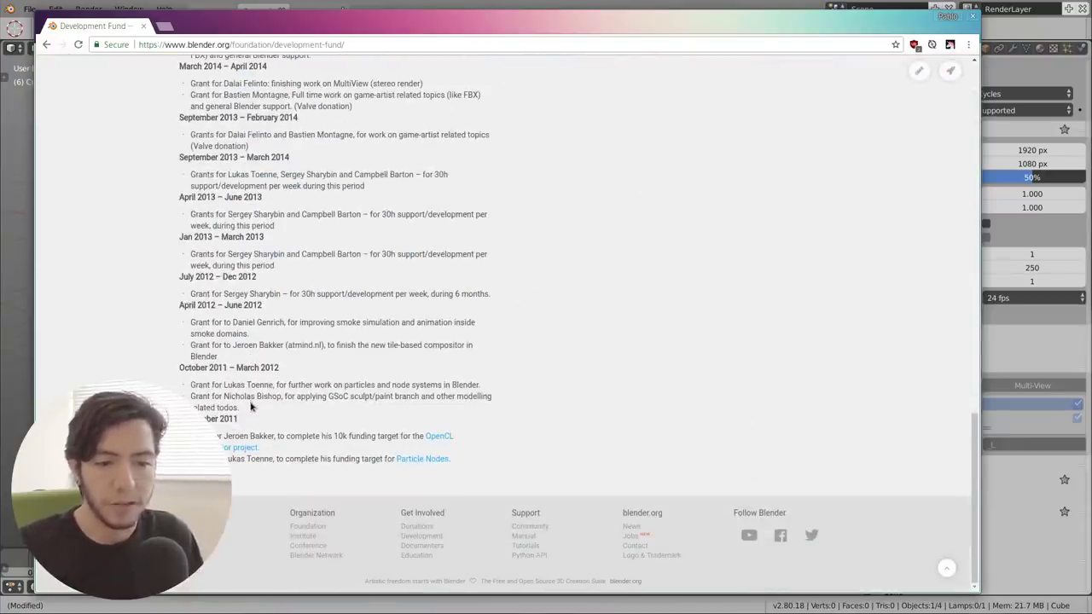
{"action": "scroll", "coordinate": [266, 436], "scroll_direction": "up", "scroll_amount": 10}
{"action": "scroll", "coordinate": [266, 433], "scroll_direction": "up", "scroll_amount": 2}
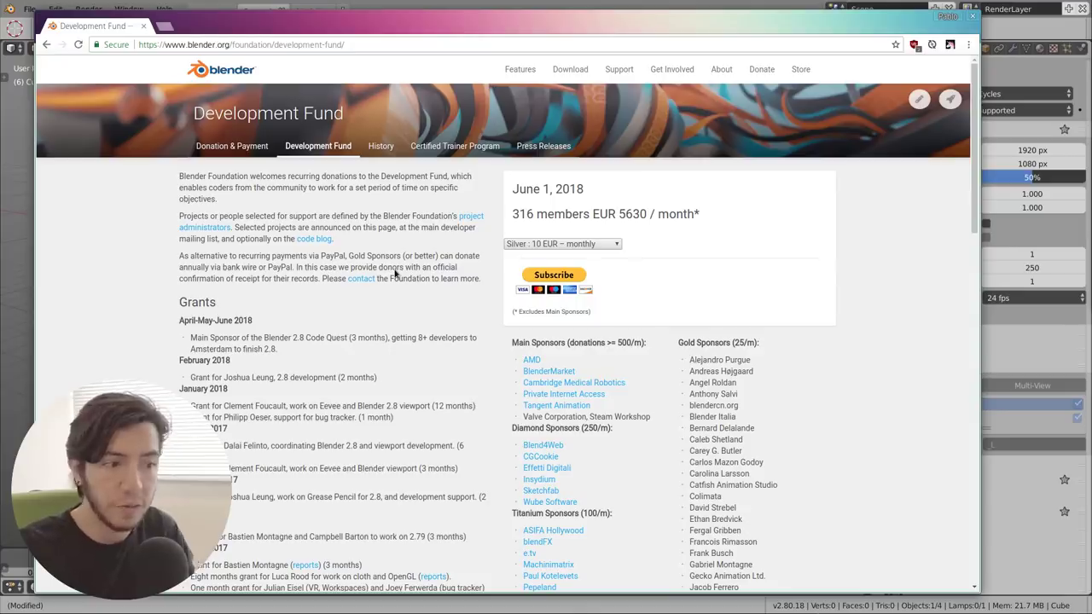
{"action": "left_click", "coordinate": [613, 247]}
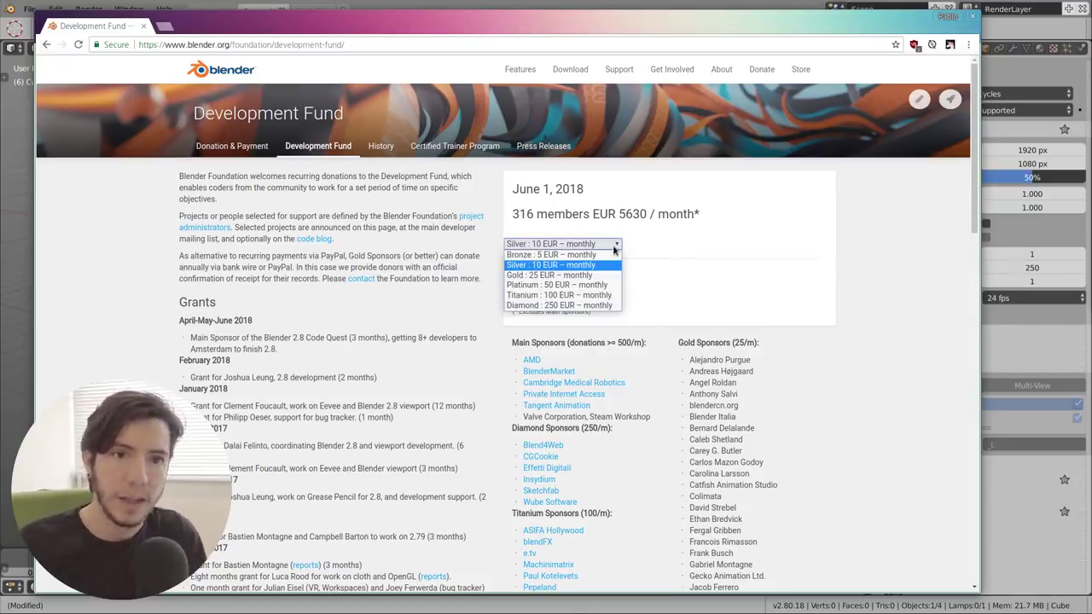
{"action": "left_click", "coordinate": [726, 116]}
Minimise the Chrome window to bring the Blender viewport back
{"action": "double_click", "coordinate": [734, 19]}
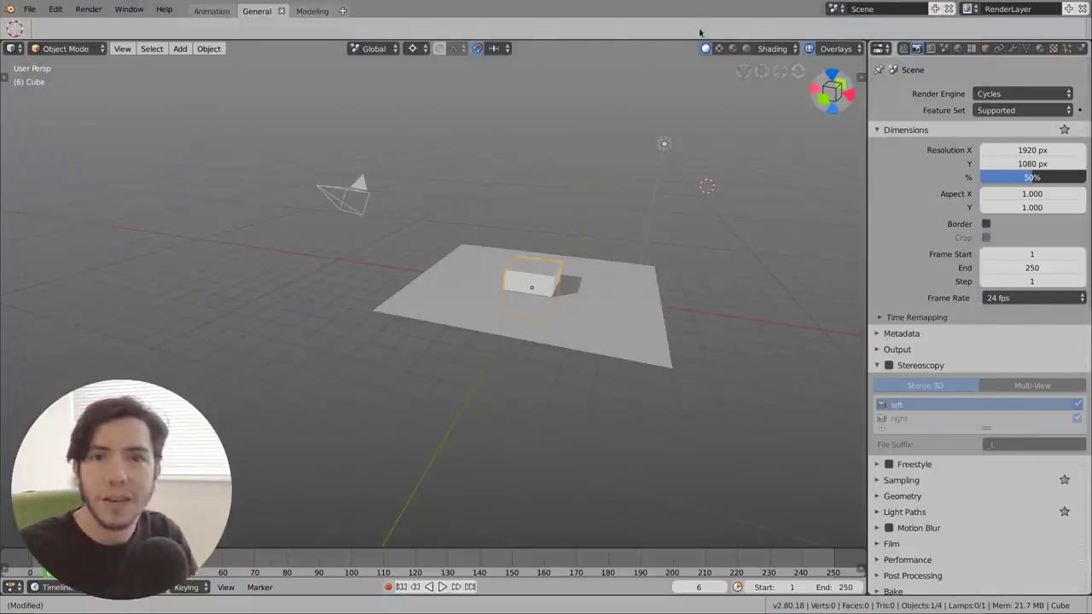